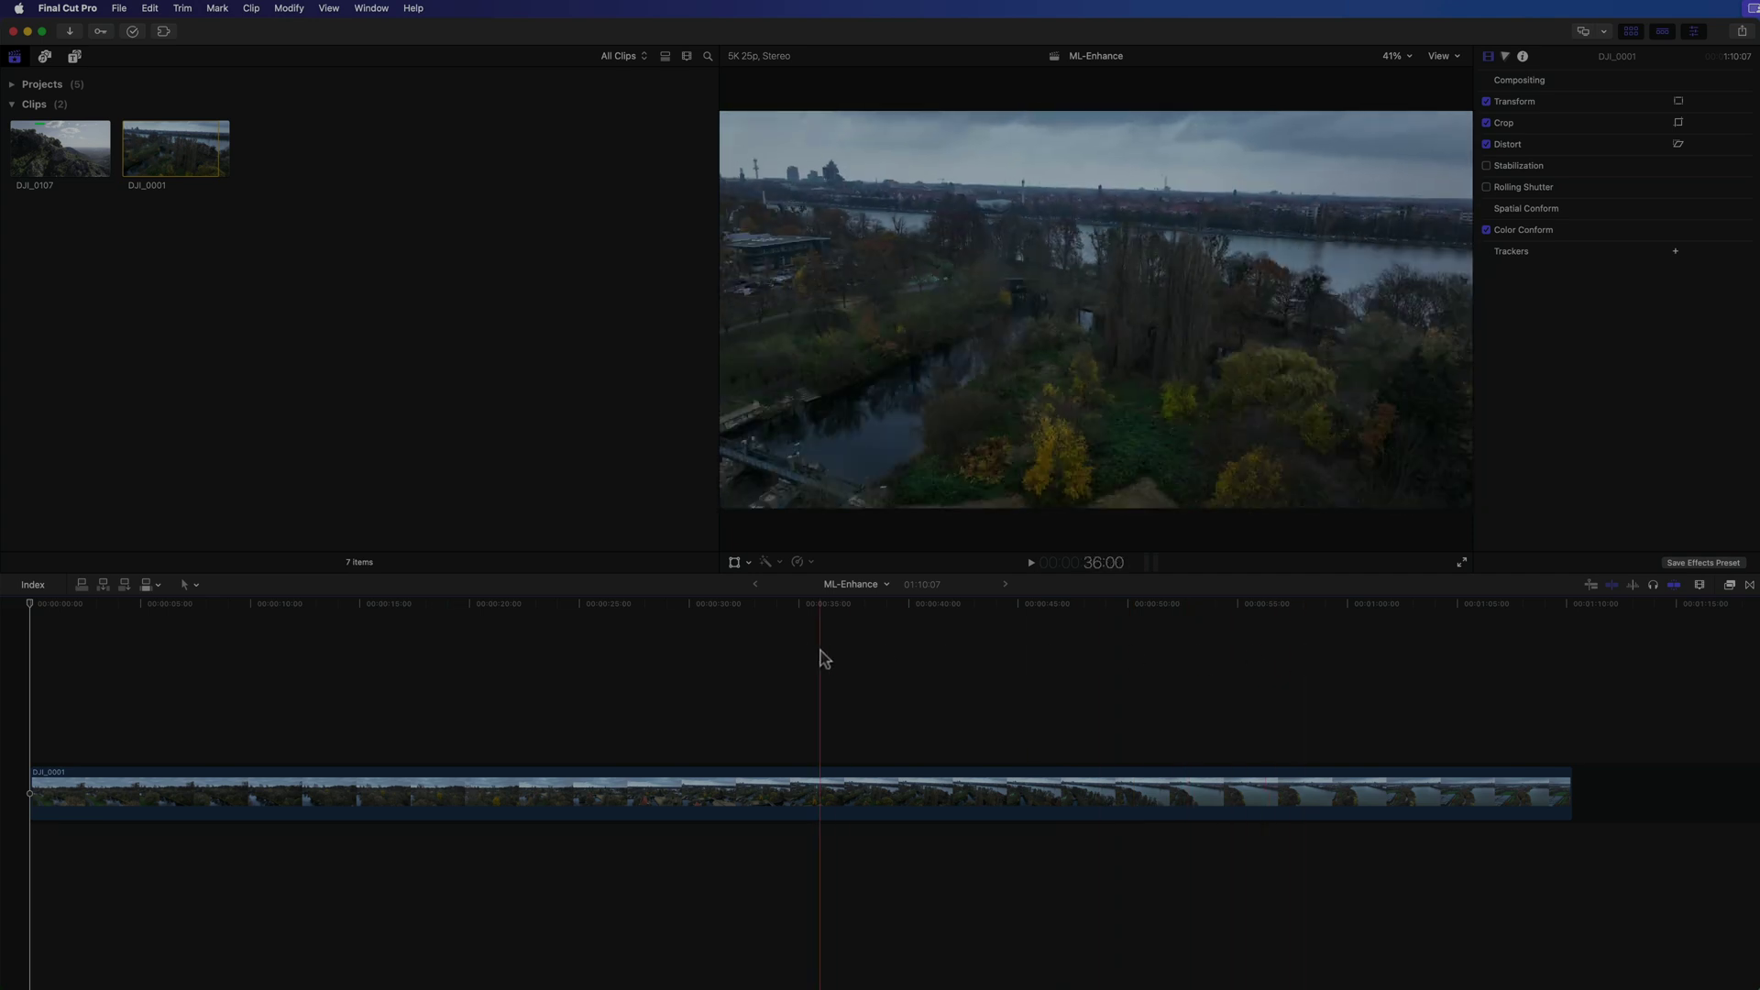
At 32:03, drag Color Adjustments from the Color effects onto the DJI_0001 drone clip.
{"action": "left_click", "coordinate": [736, 656]}
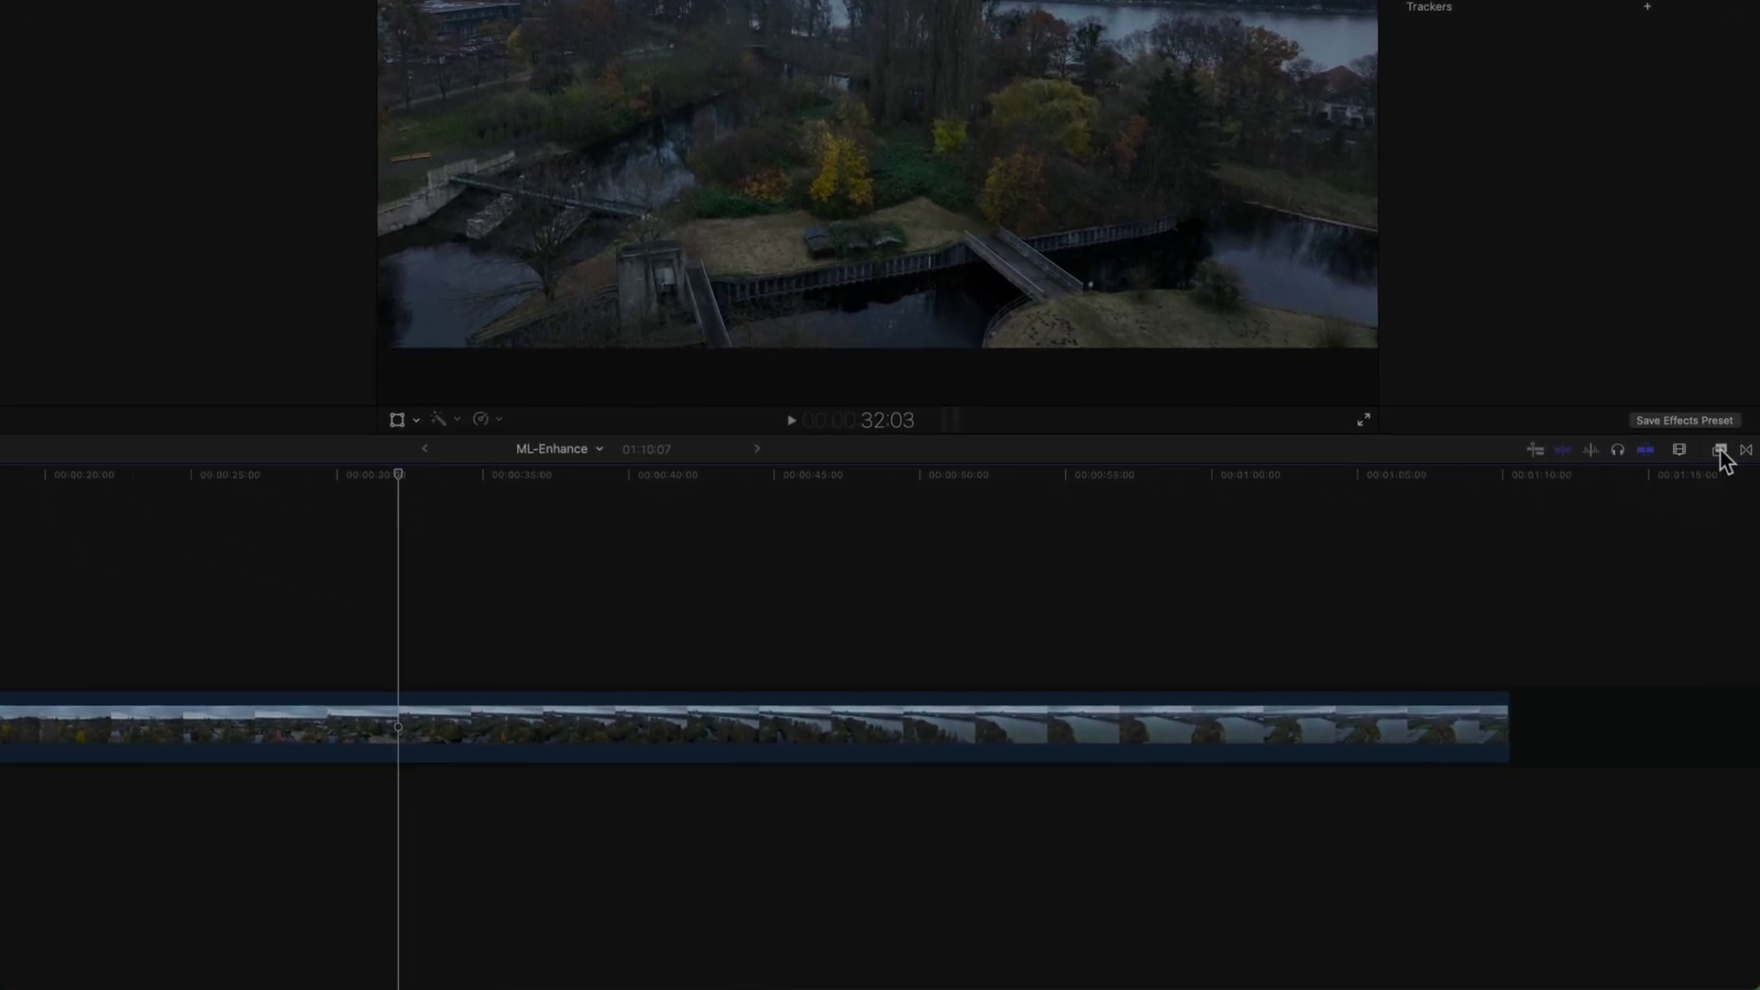
{"action": "left_click", "coordinate": [1721, 451]}
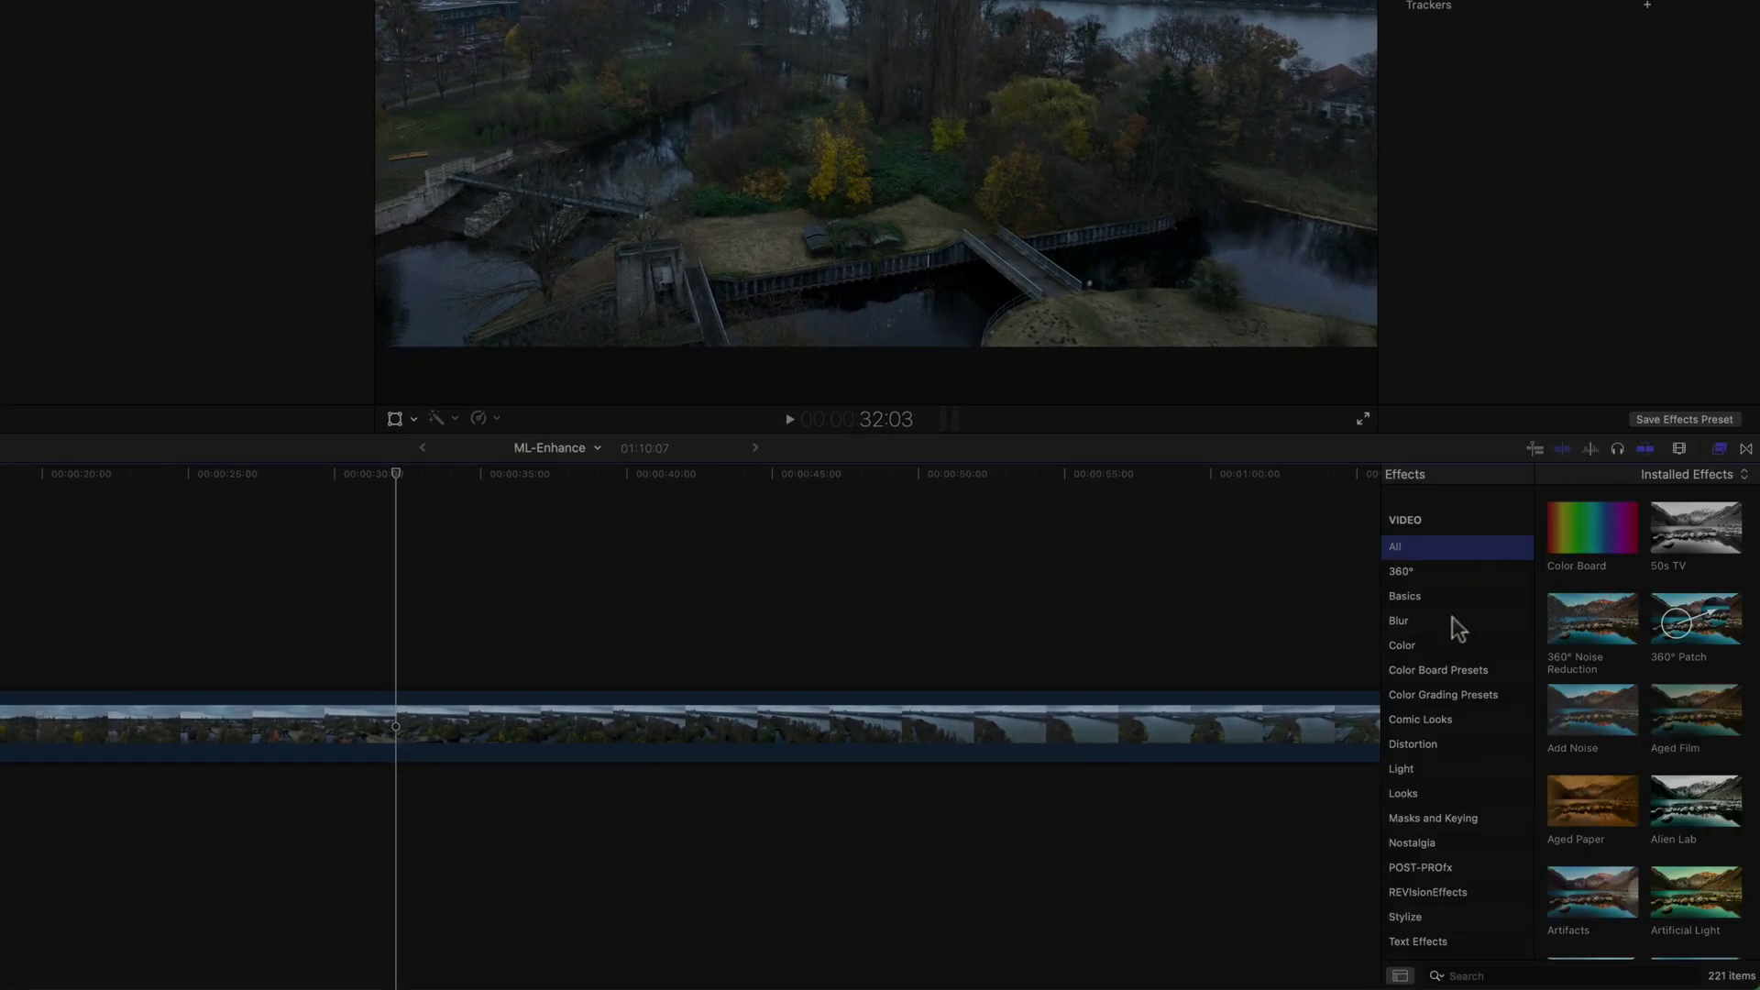
{"action": "left_click", "coordinate": [1442, 653]}
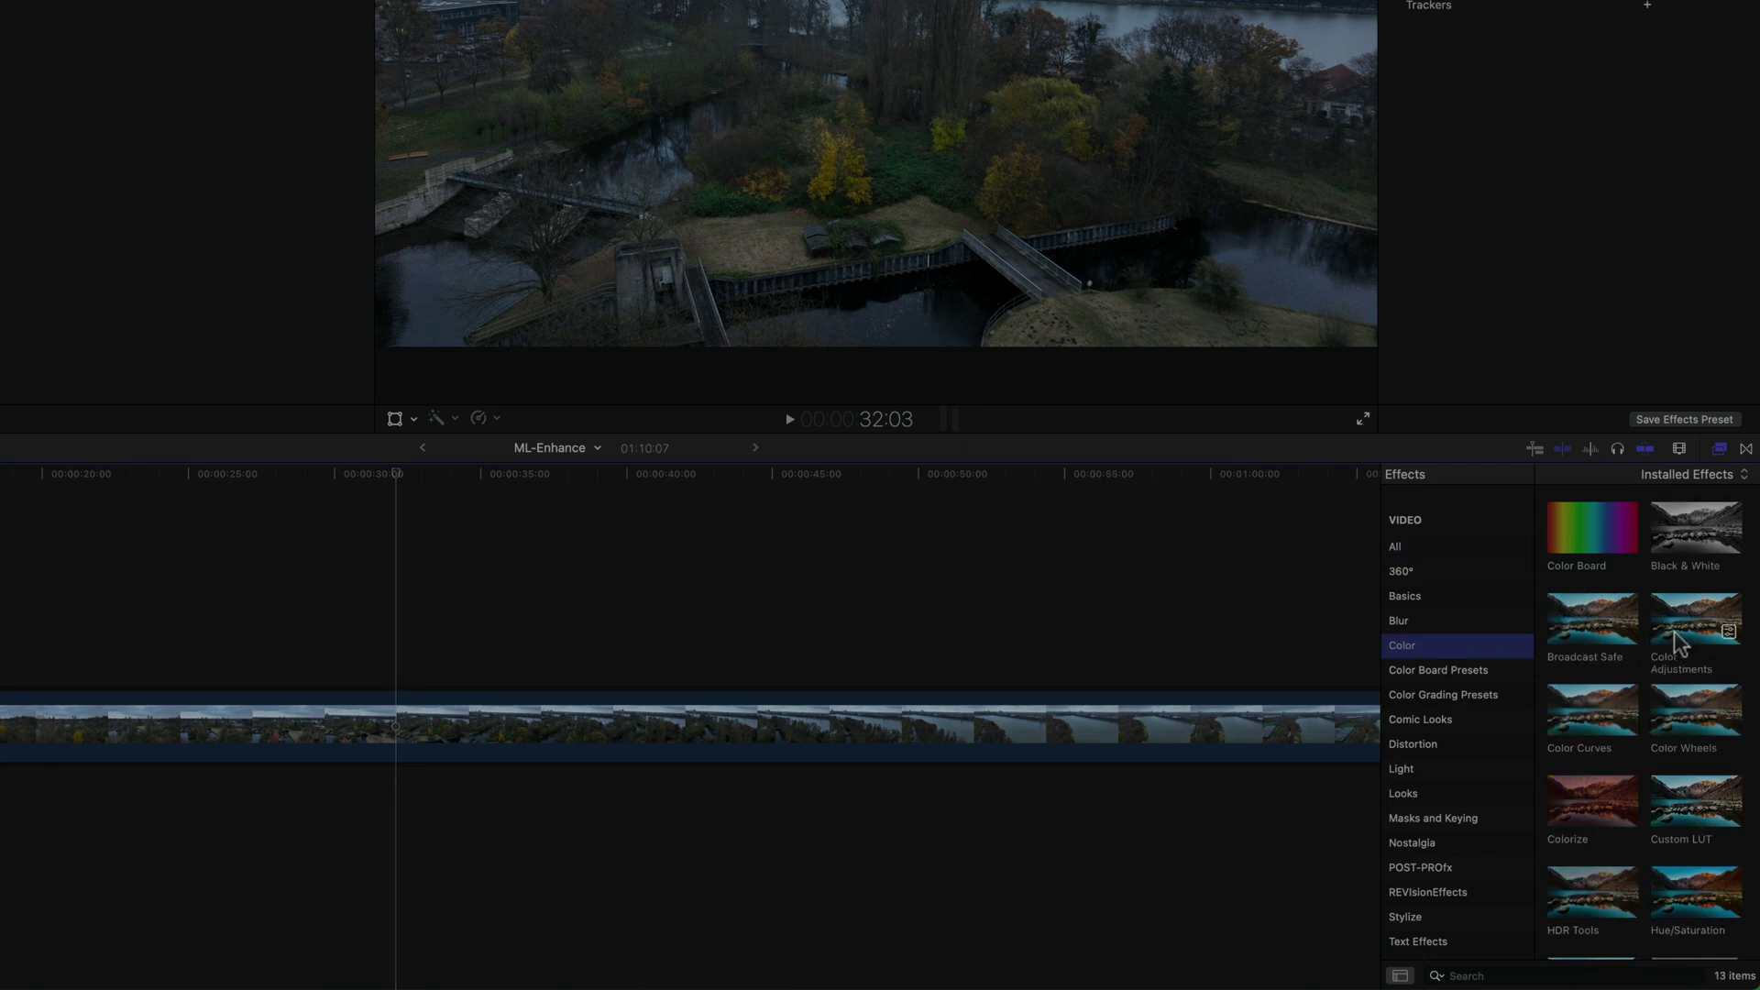
{"action": "left_click_drag", "start_coordinate": [1692, 633], "coordinate": [1237, 751]}
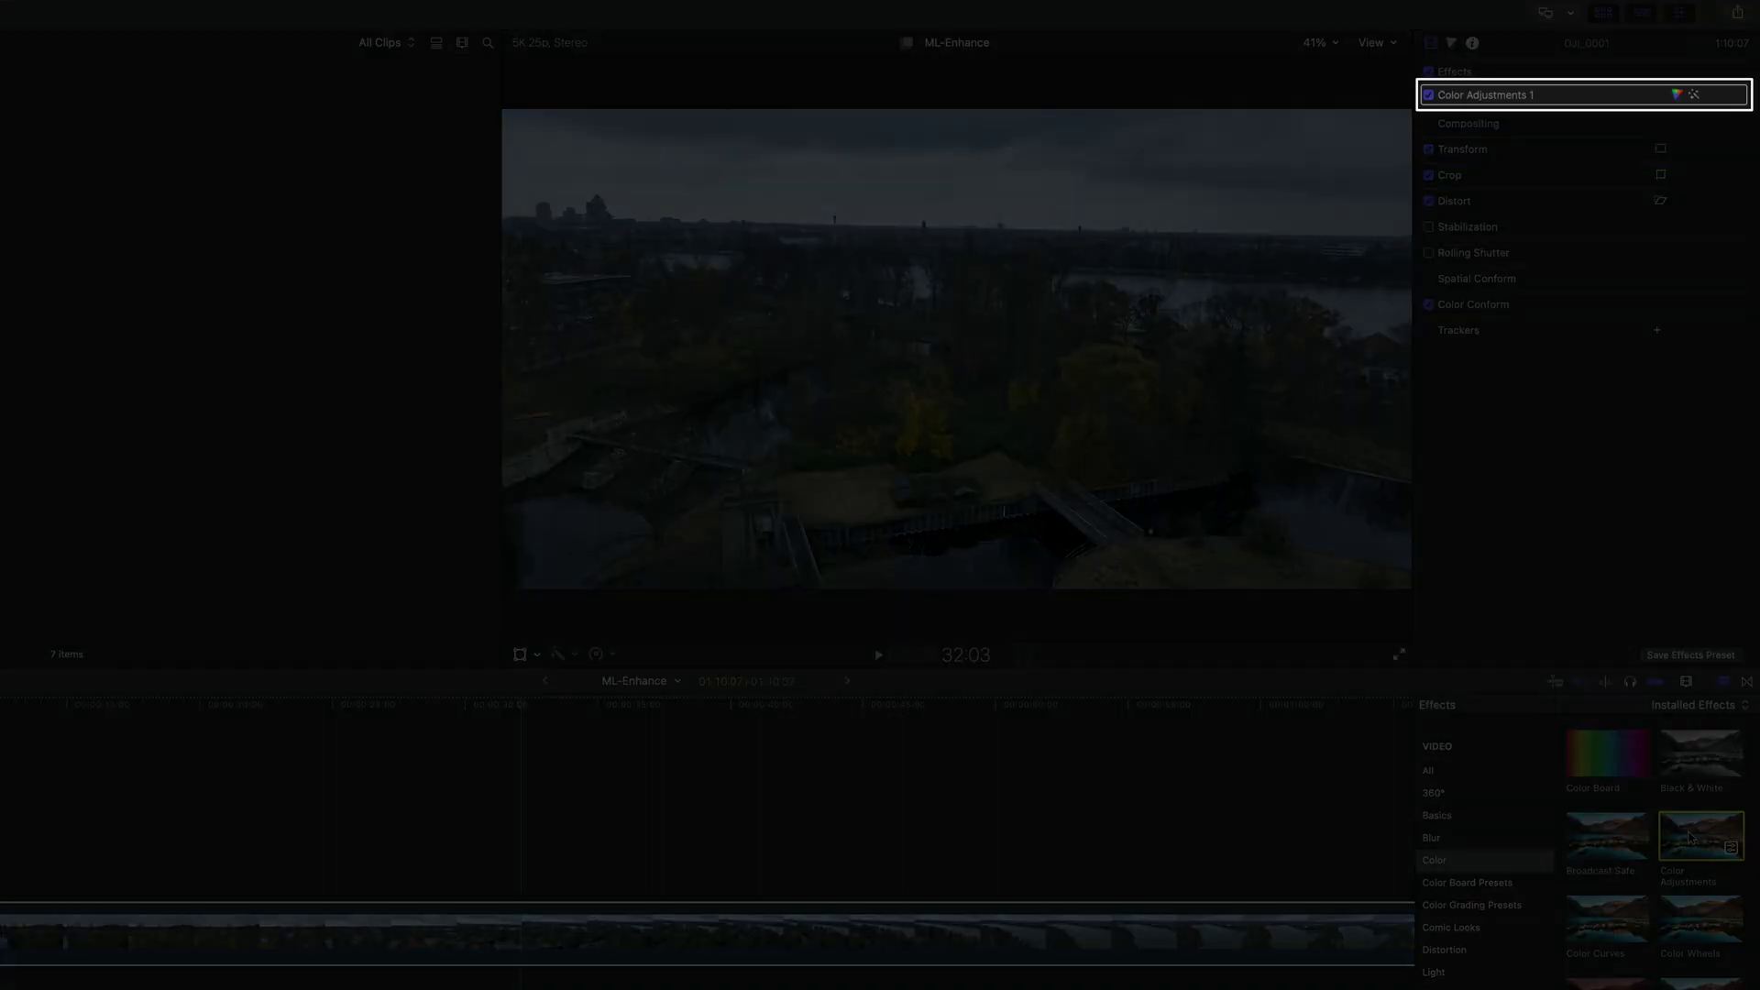
Undo the effect, then add and undo a Color Adjustments correction in the Color inspector.
{"action": "key", "text": "super+z"}
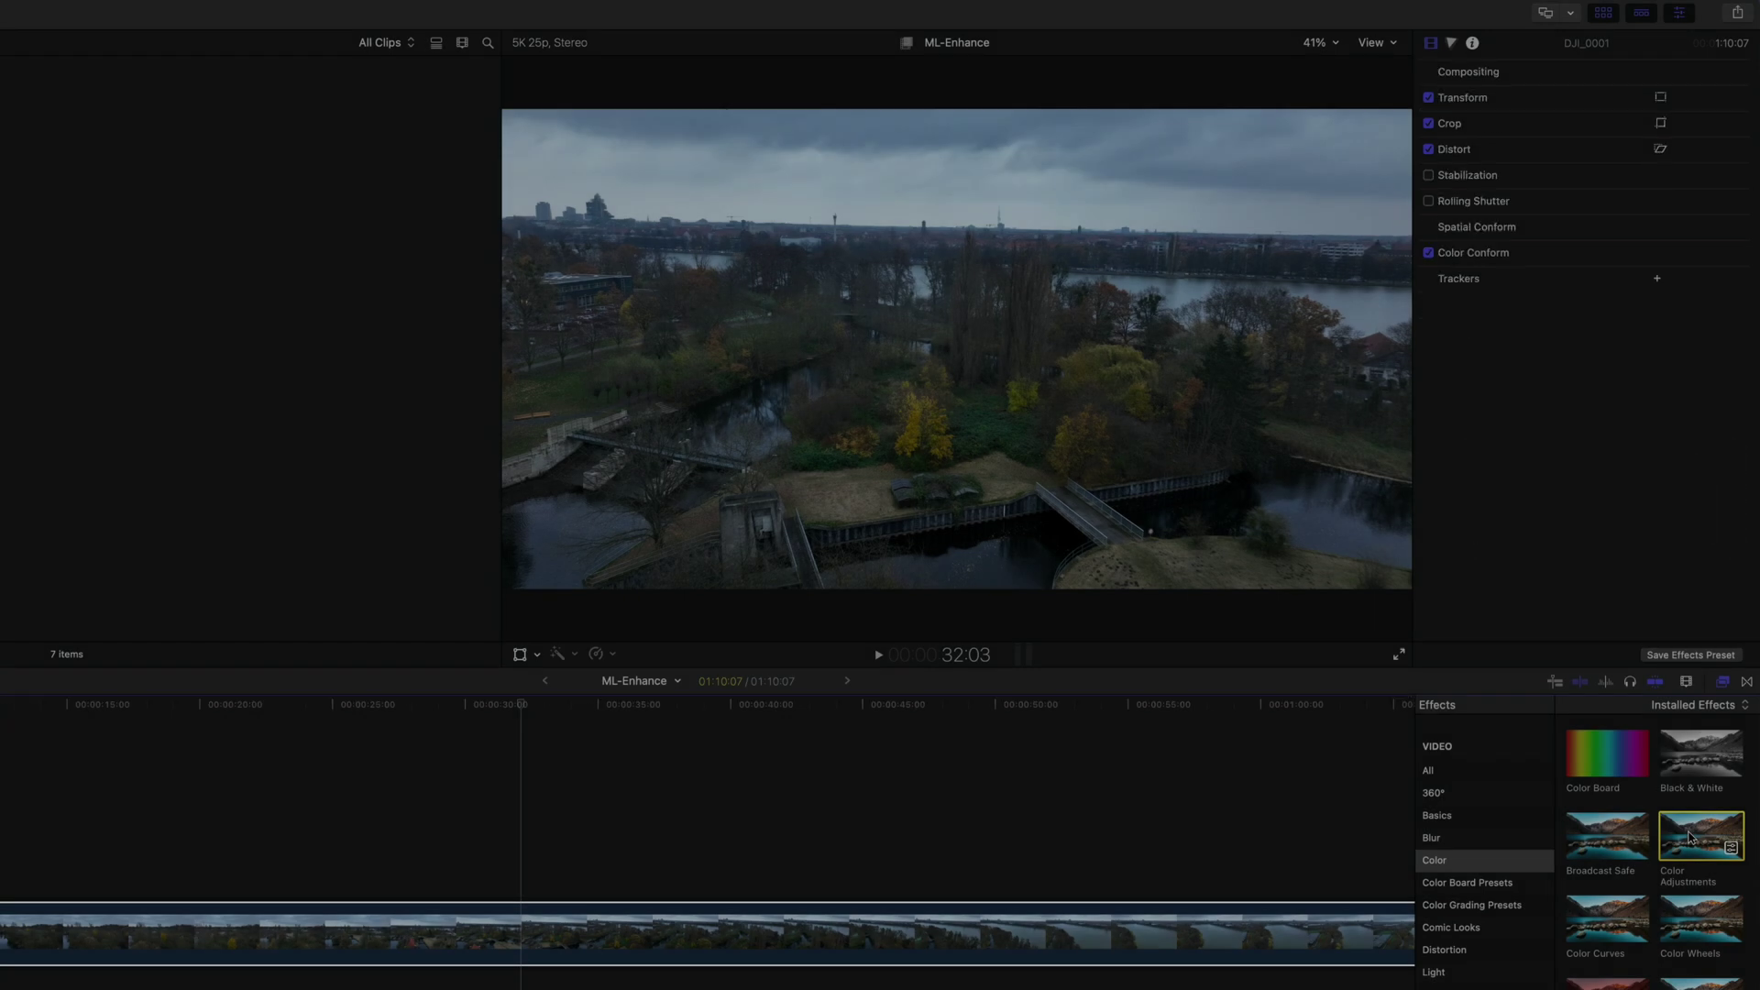
{"action": "left_click", "coordinate": [1723, 683]}
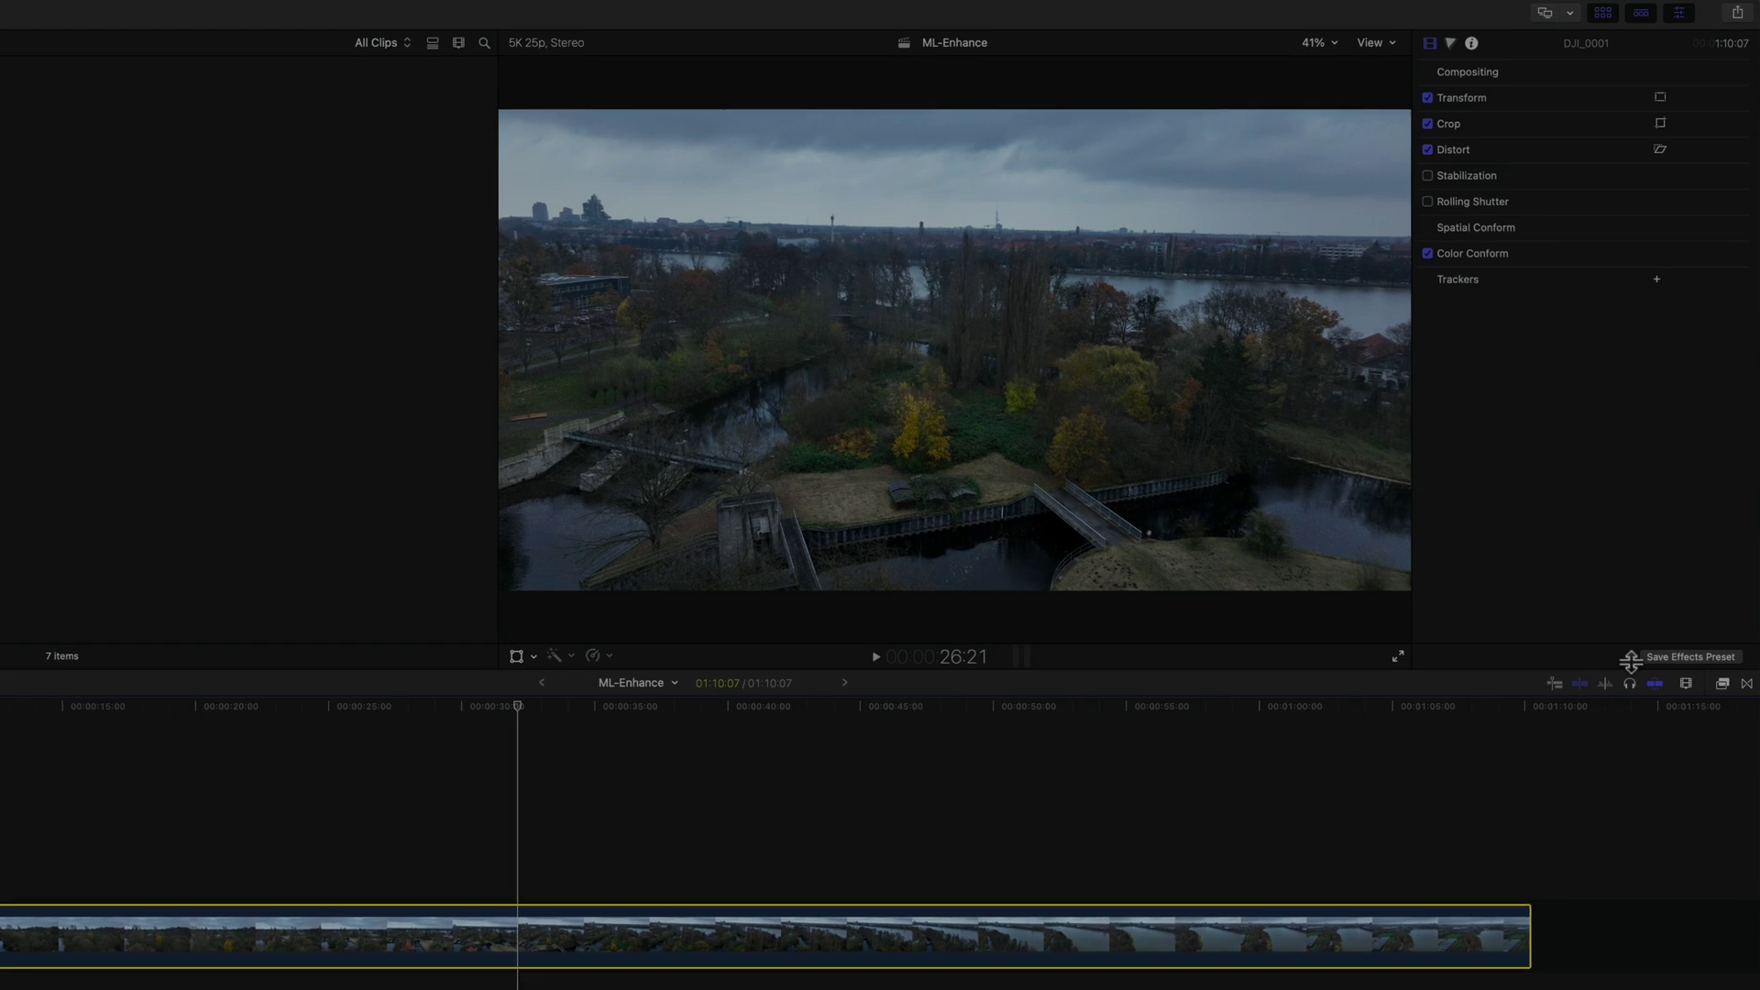
{"action": "left_click", "coordinate": [1356, 60]}
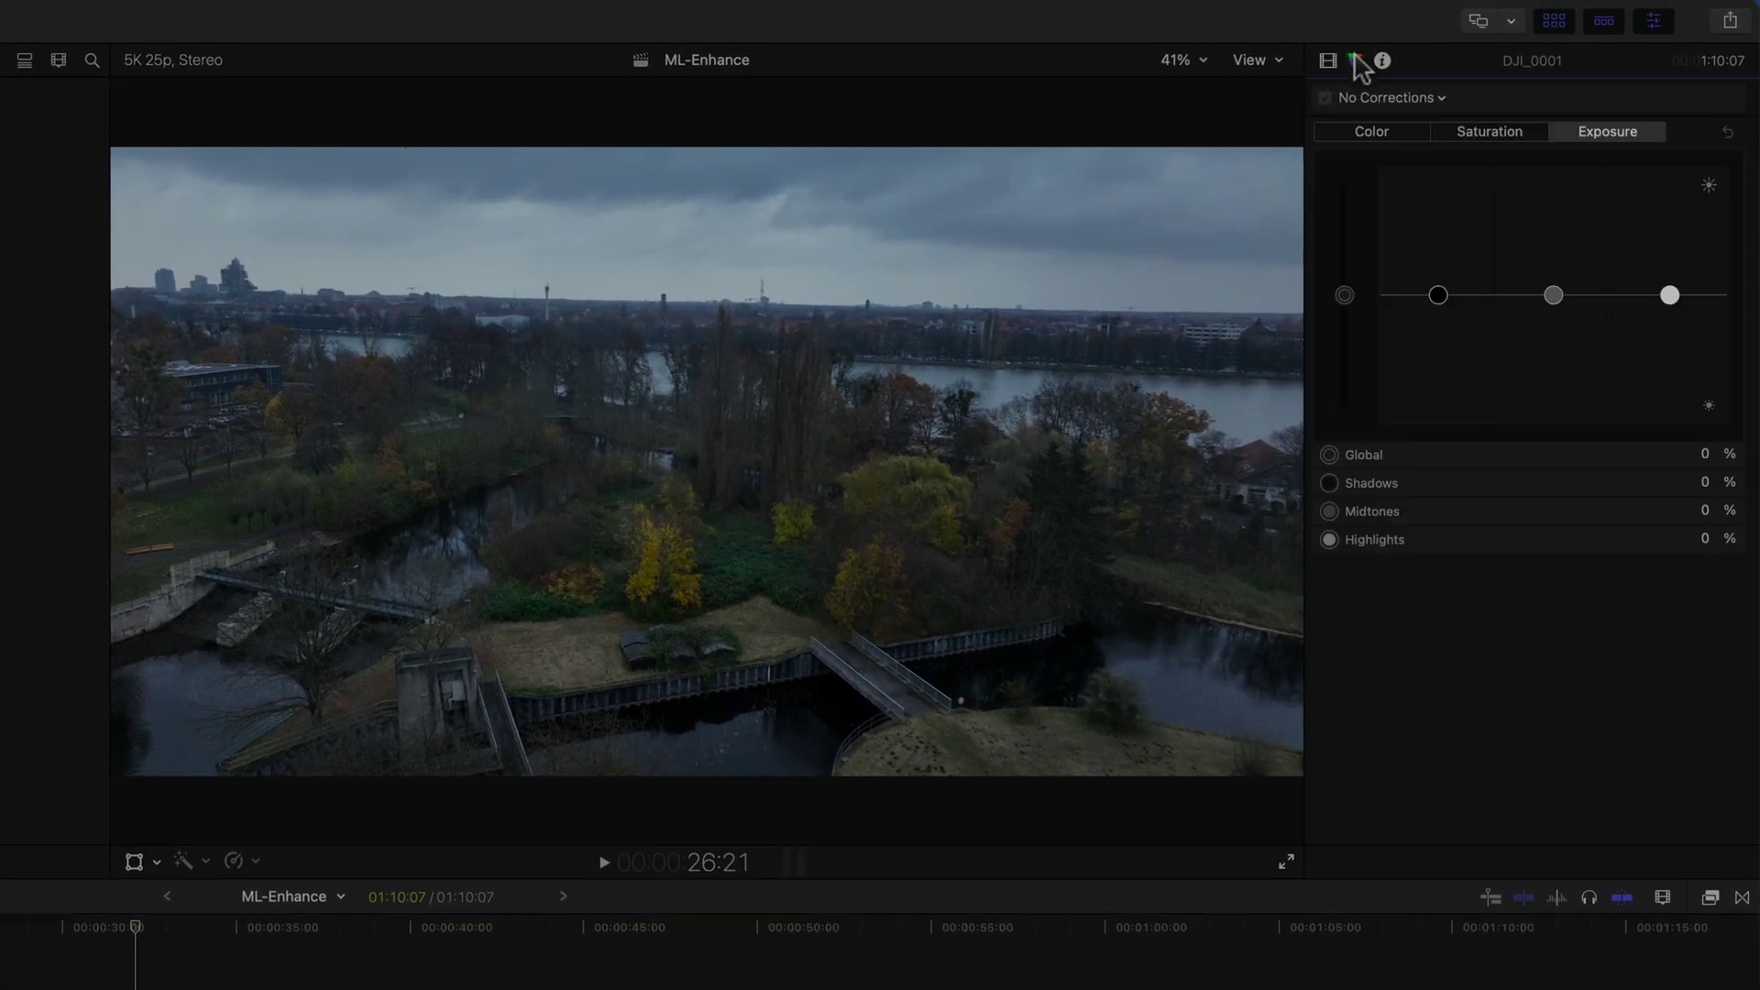
{"action": "left_click", "coordinate": [1444, 99]}
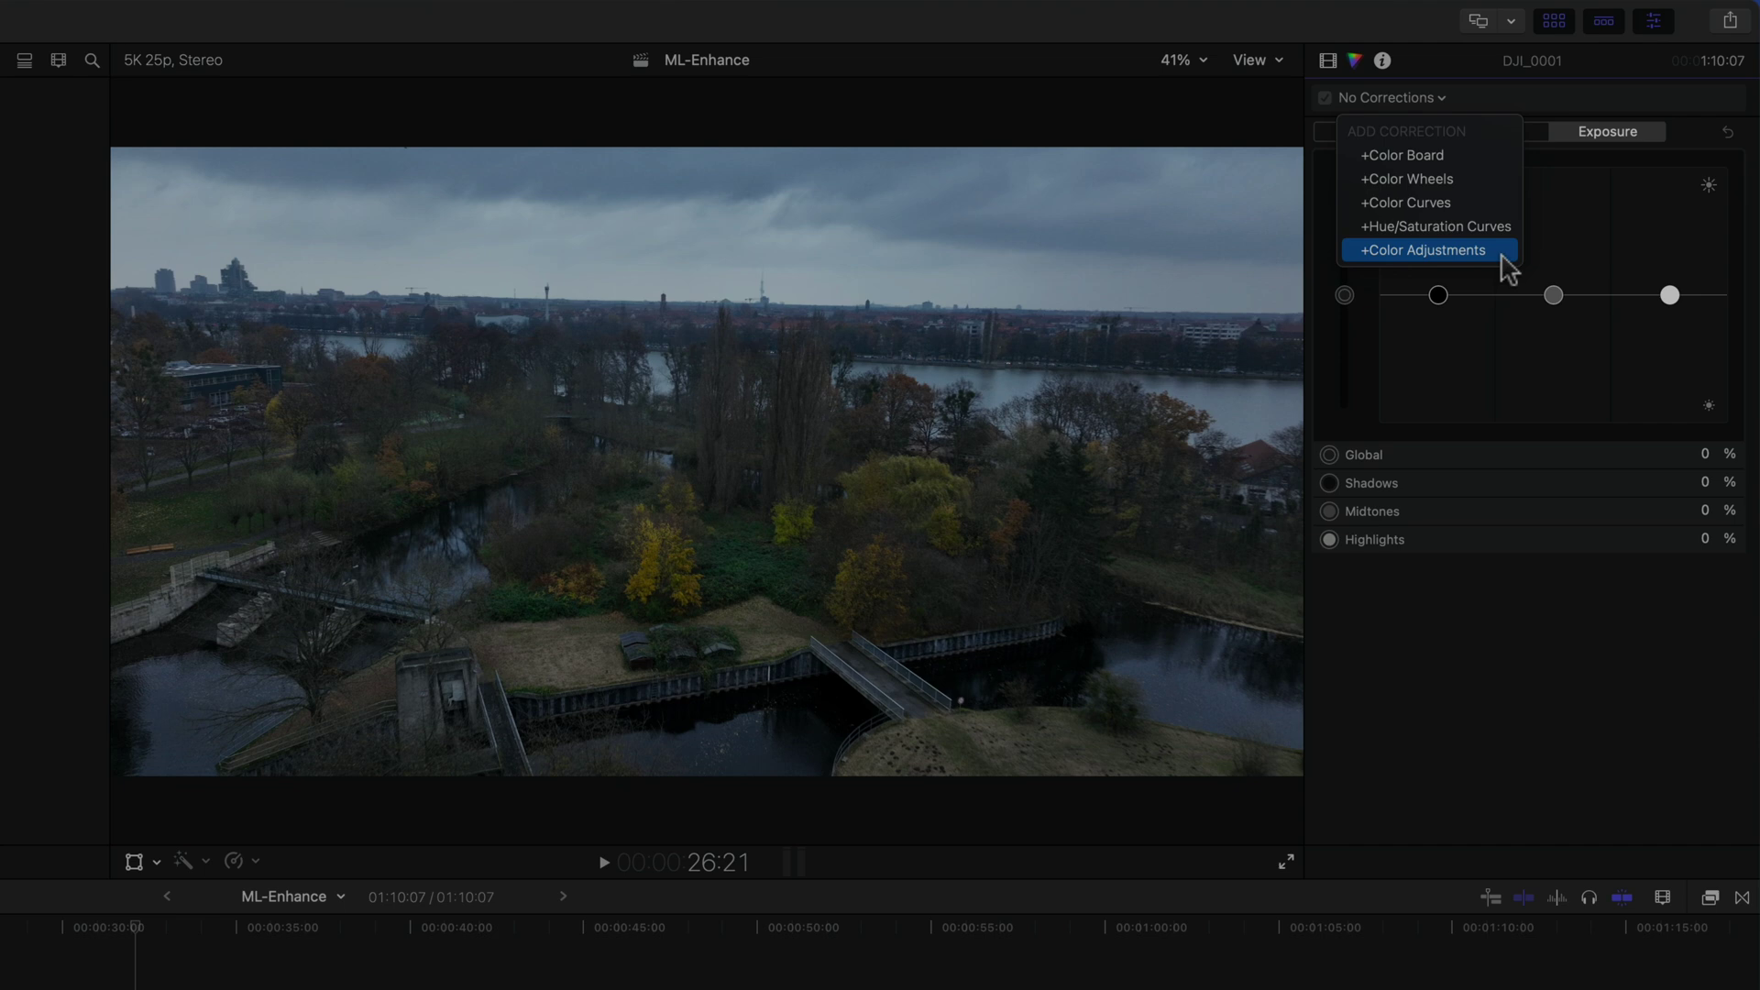
{"action": "left_click", "coordinate": [1501, 256]}
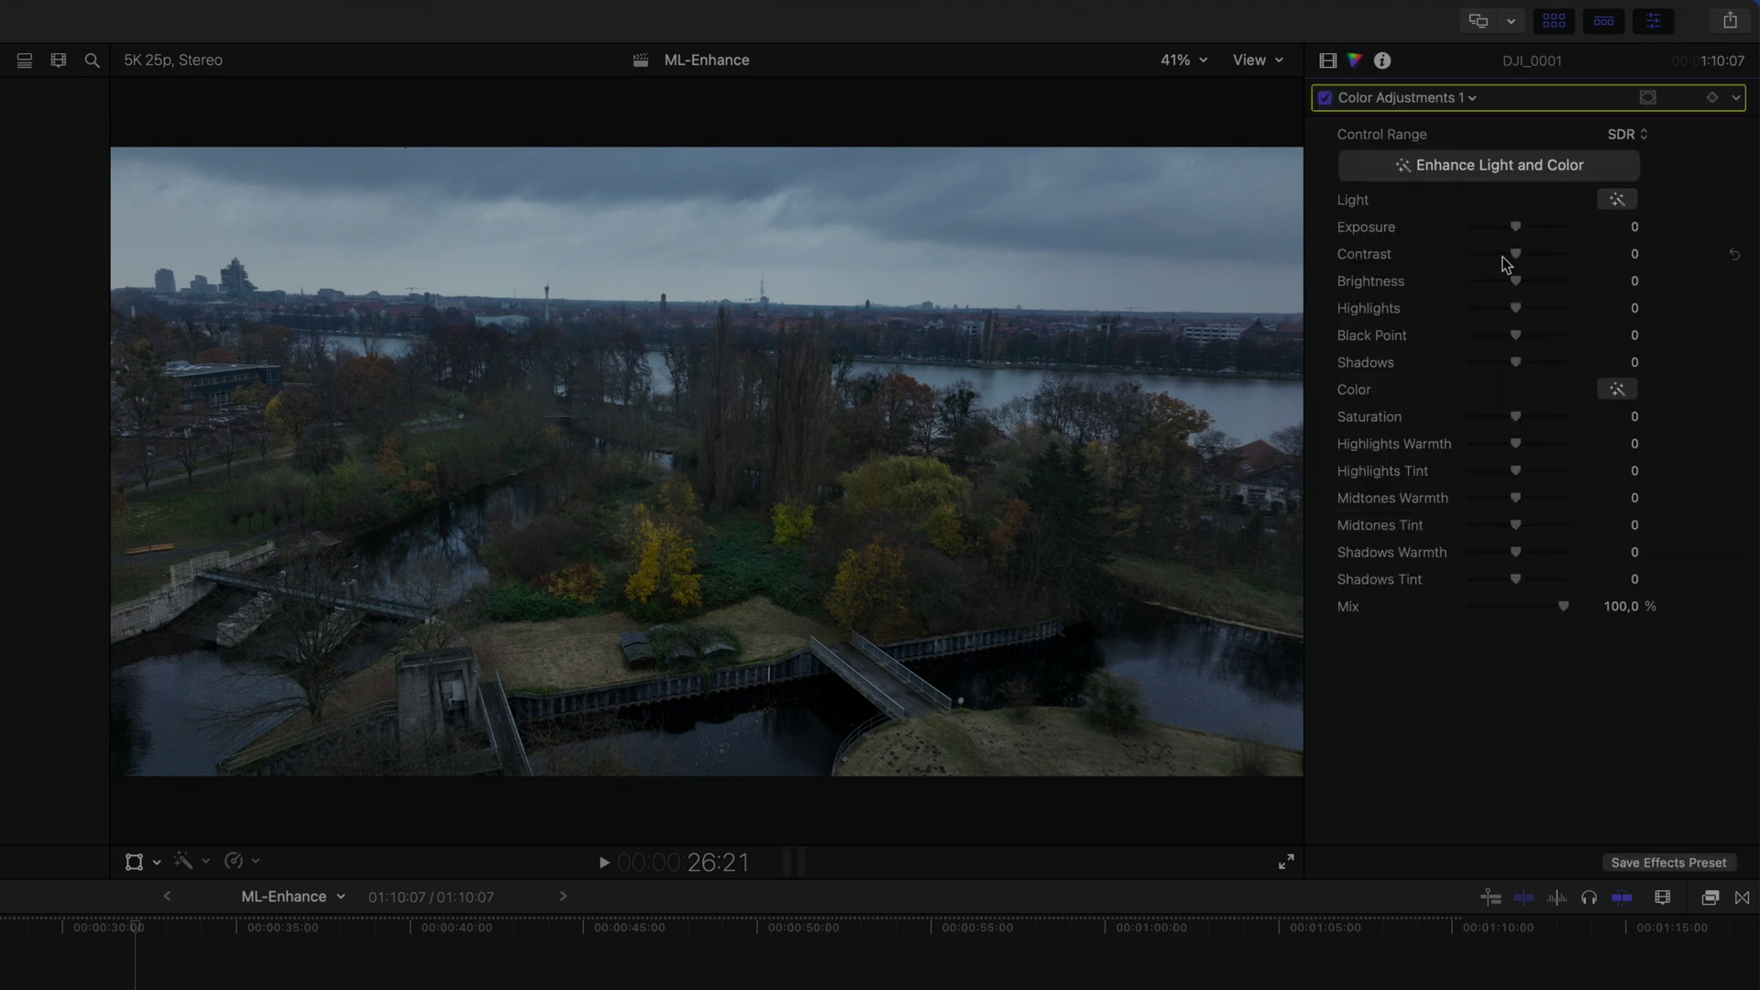
{"action": "key", "text": "super+z"}
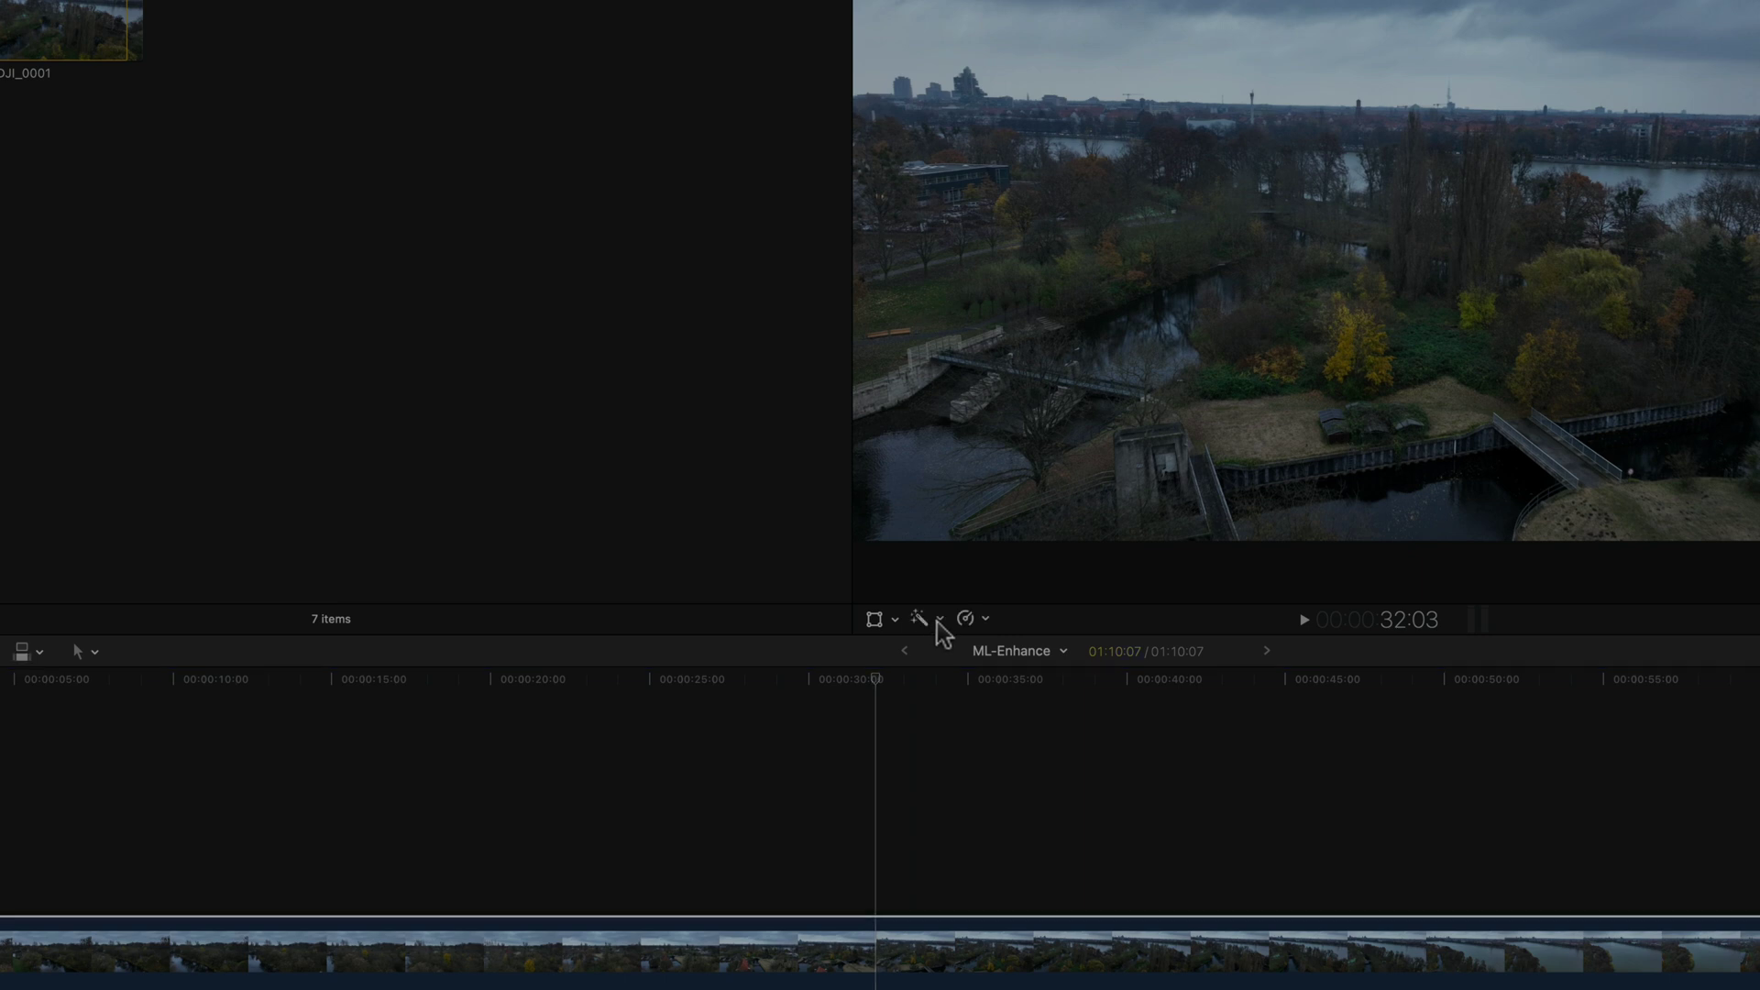
Apply Enhance Light and Color, giving exposure 15,8 and saturation 16,8.
{"action": "left_click", "coordinate": [939, 619]}
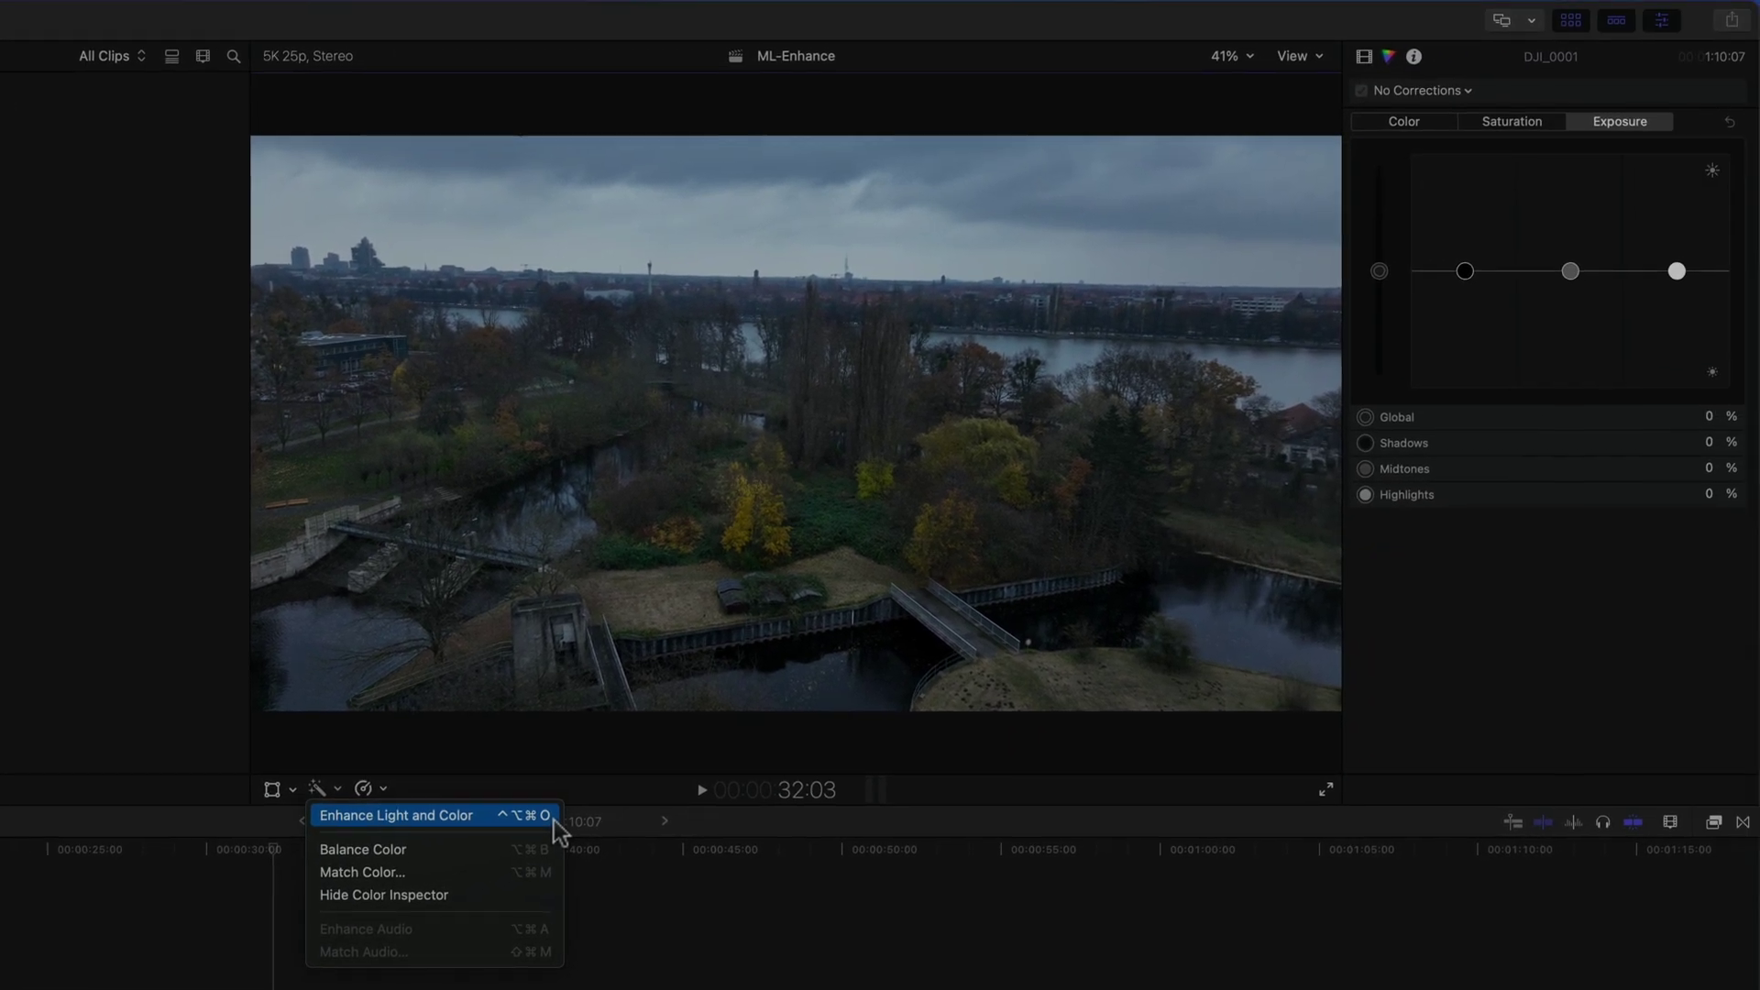
{"action": "left_click", "coordinate": [553, 818]}
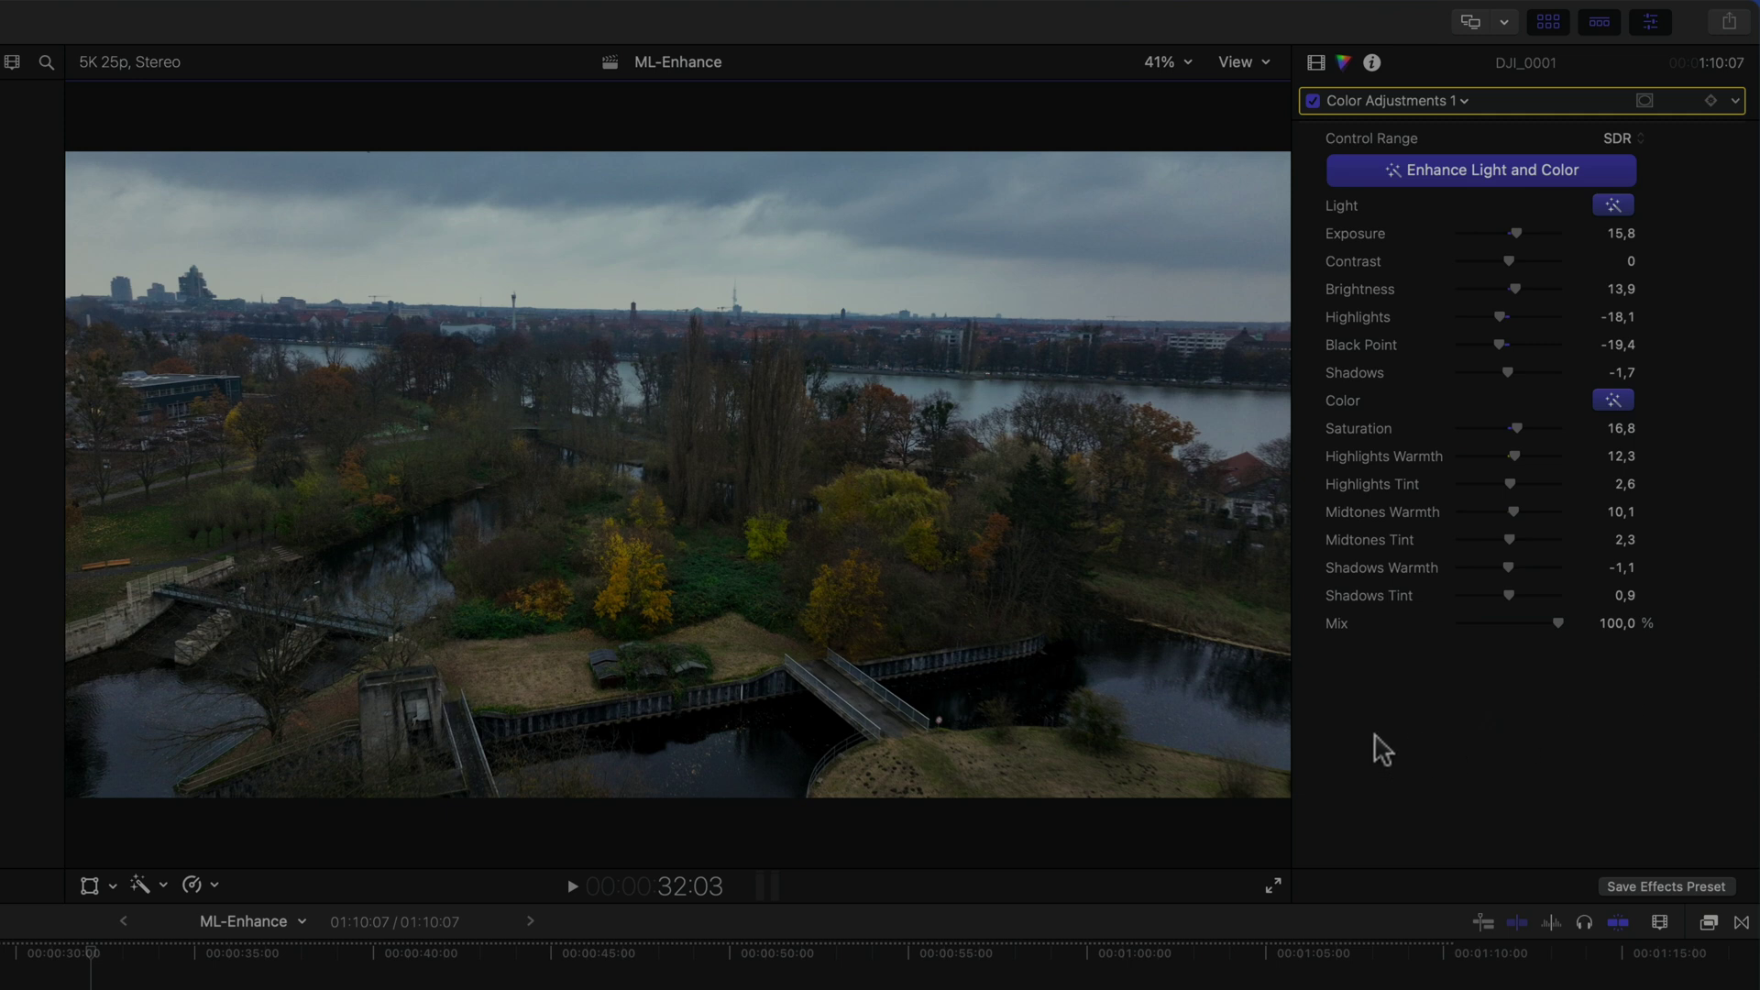
Tweak exposure manually, then reapply automatic light and colour correction.
{"action": "left_click", "coordinate": [1426, 181]}
{"action": "left_click_drag", "start_coordinate": [1501, 237], "coordinate": [1517, 252]}
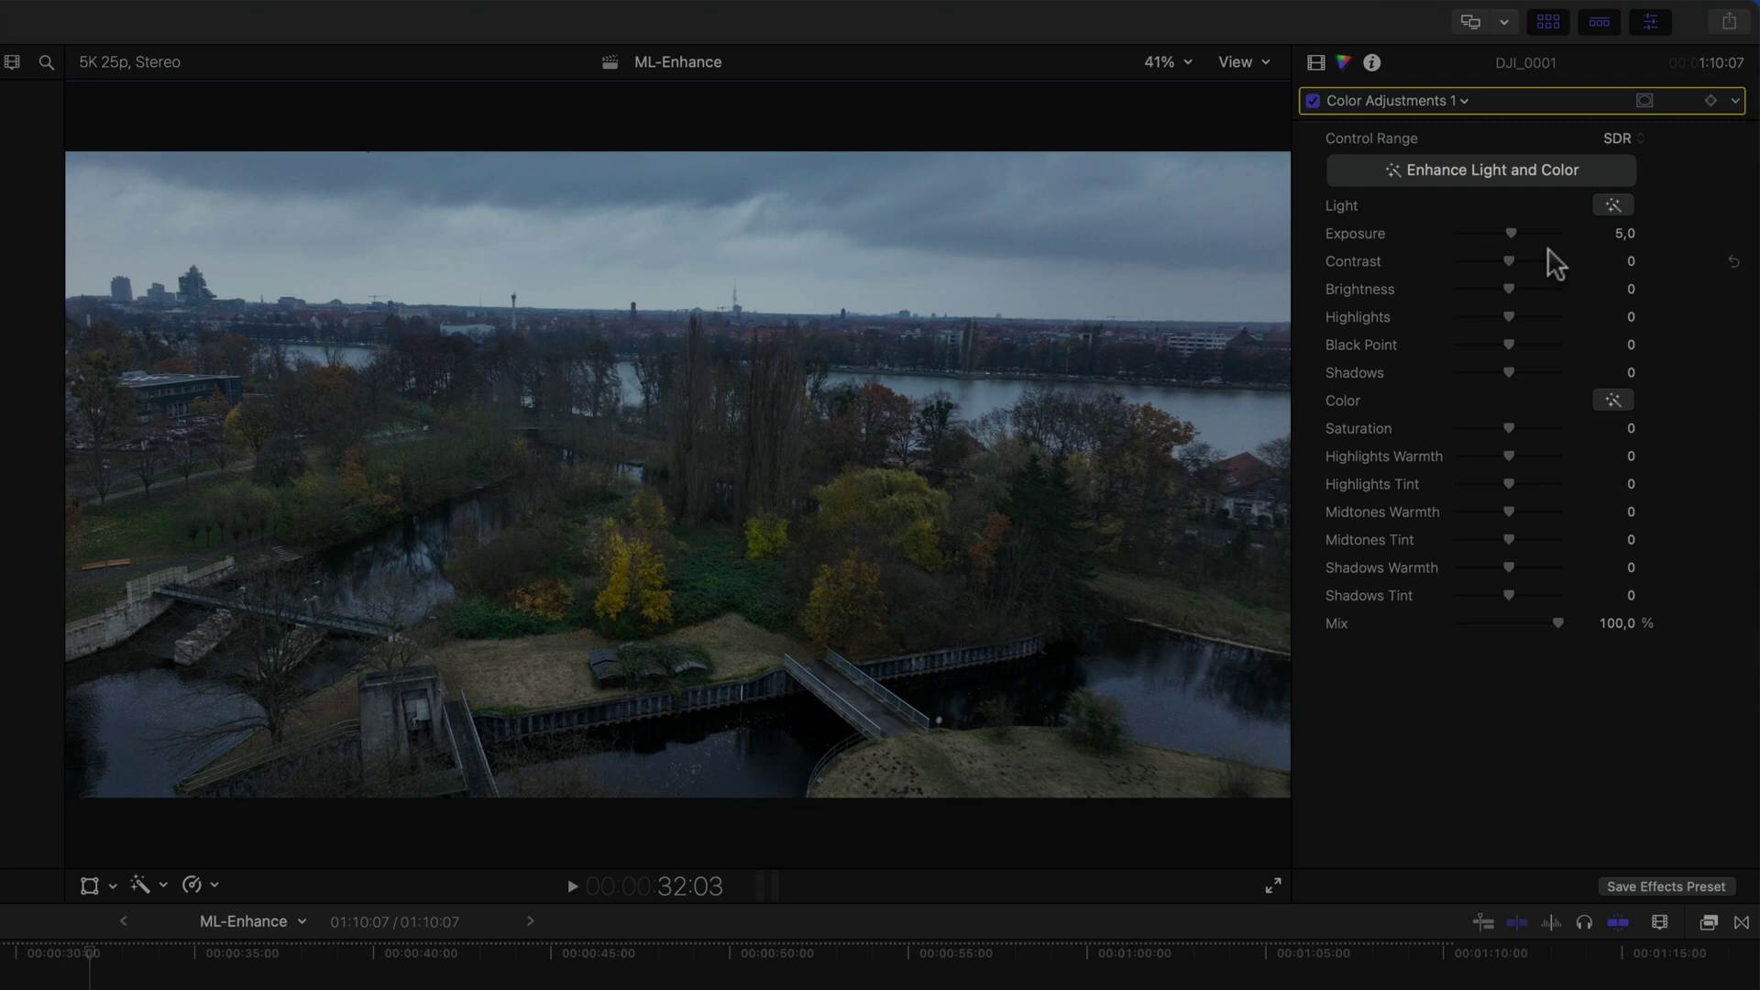
{"action": "left_click", "coordinate": [1613, 205]}
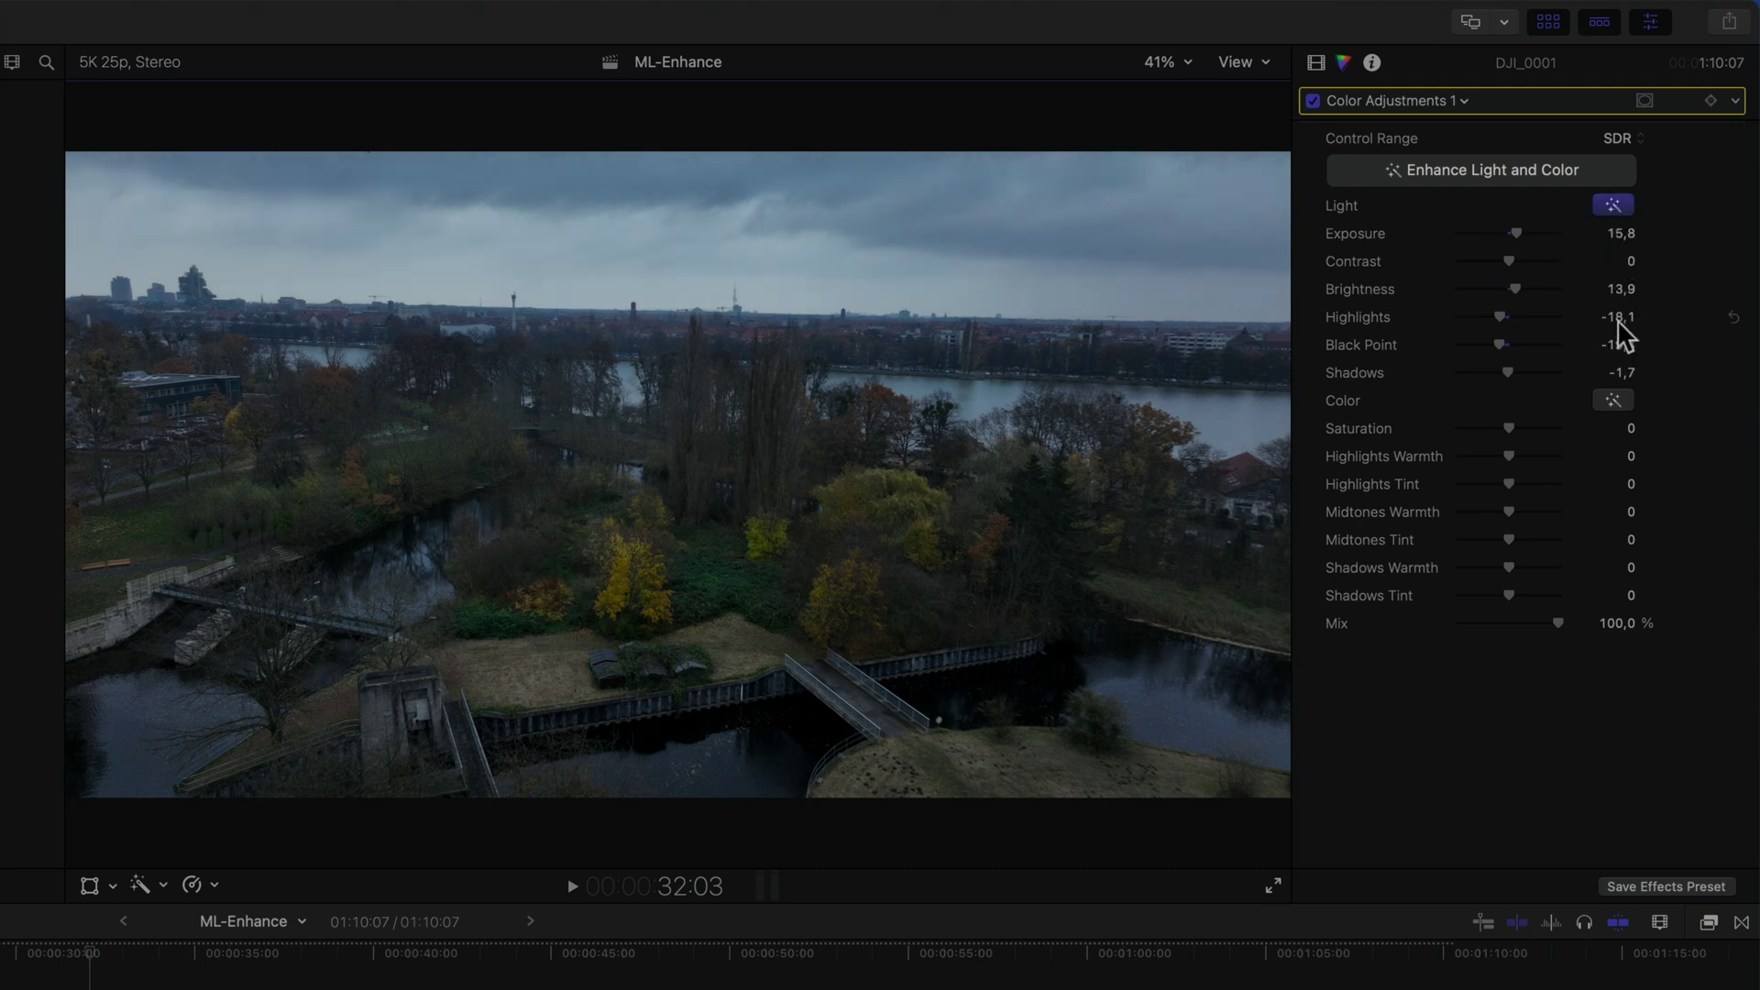
{"action": "left_click", "coordinate": [1615, 404]}
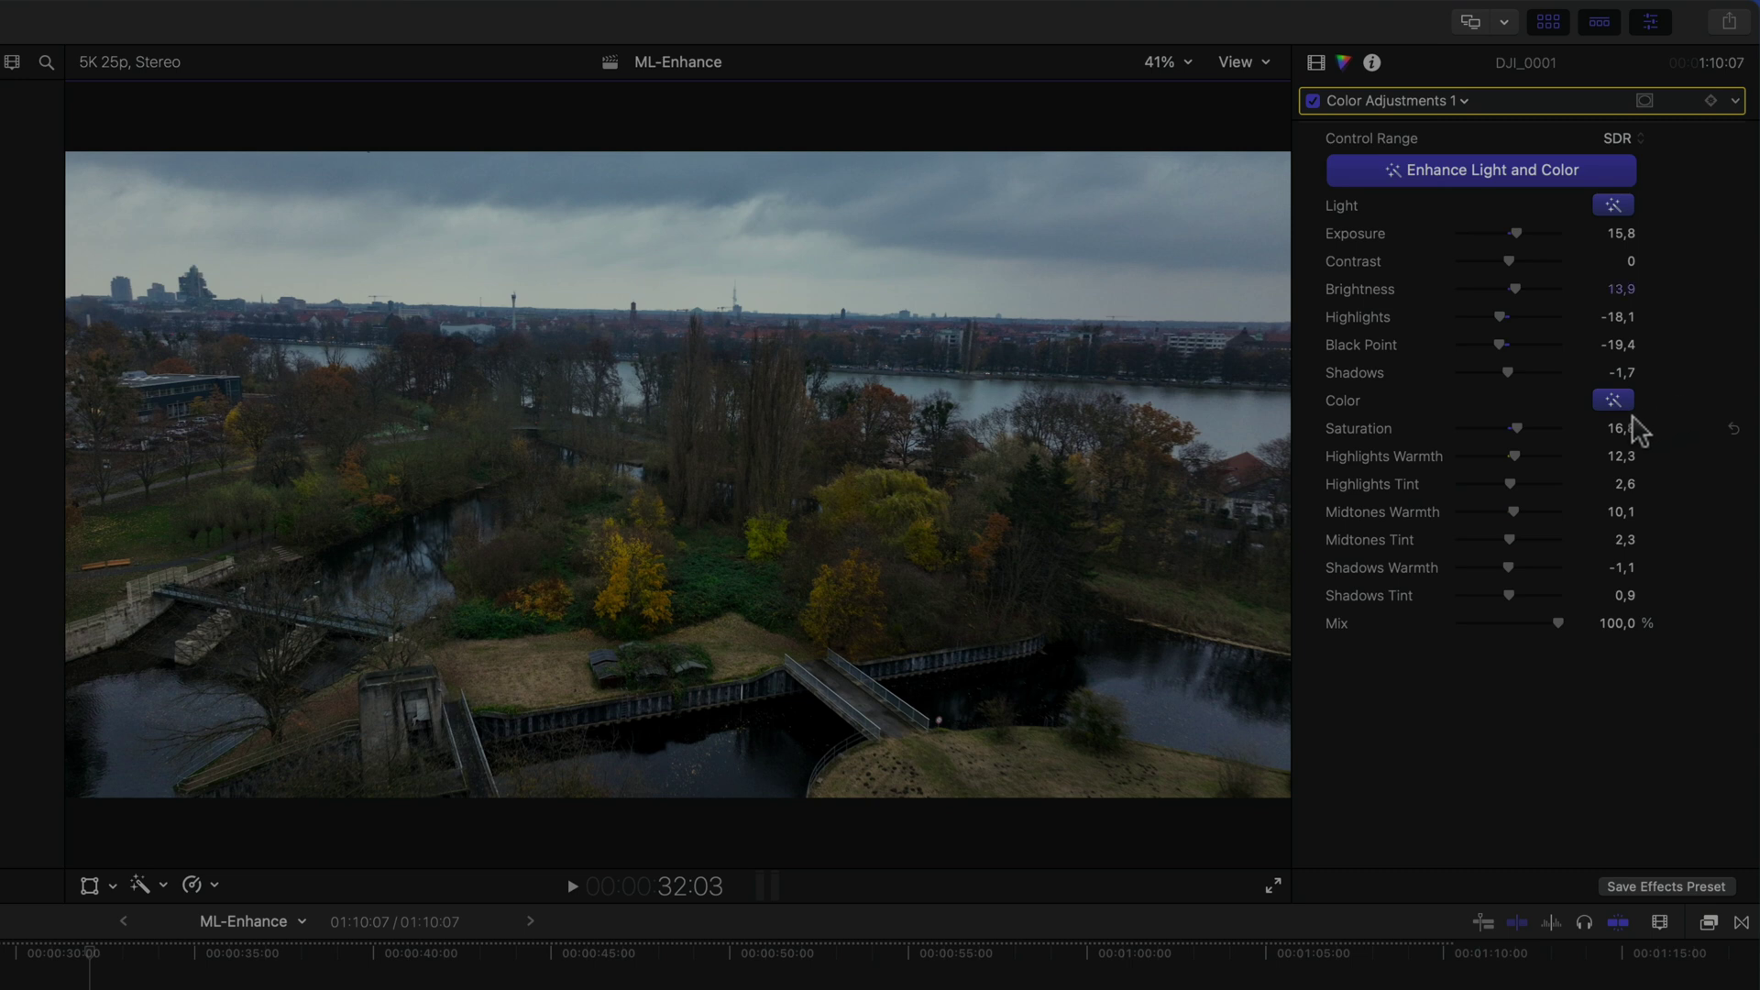
Lower saturation to 7,0 and raise brightness, restoring the automatic values after each.
{"action": "mouse_move", "coordinate": [1517, 428]}
{"action": "left_mouse_down"}
{"action": "mouse_move", "coordinate": [1533, 428]}
{"action": "mouse_move", "coordinate": [1492, 428]}
{"action": "left_mouse_up"}
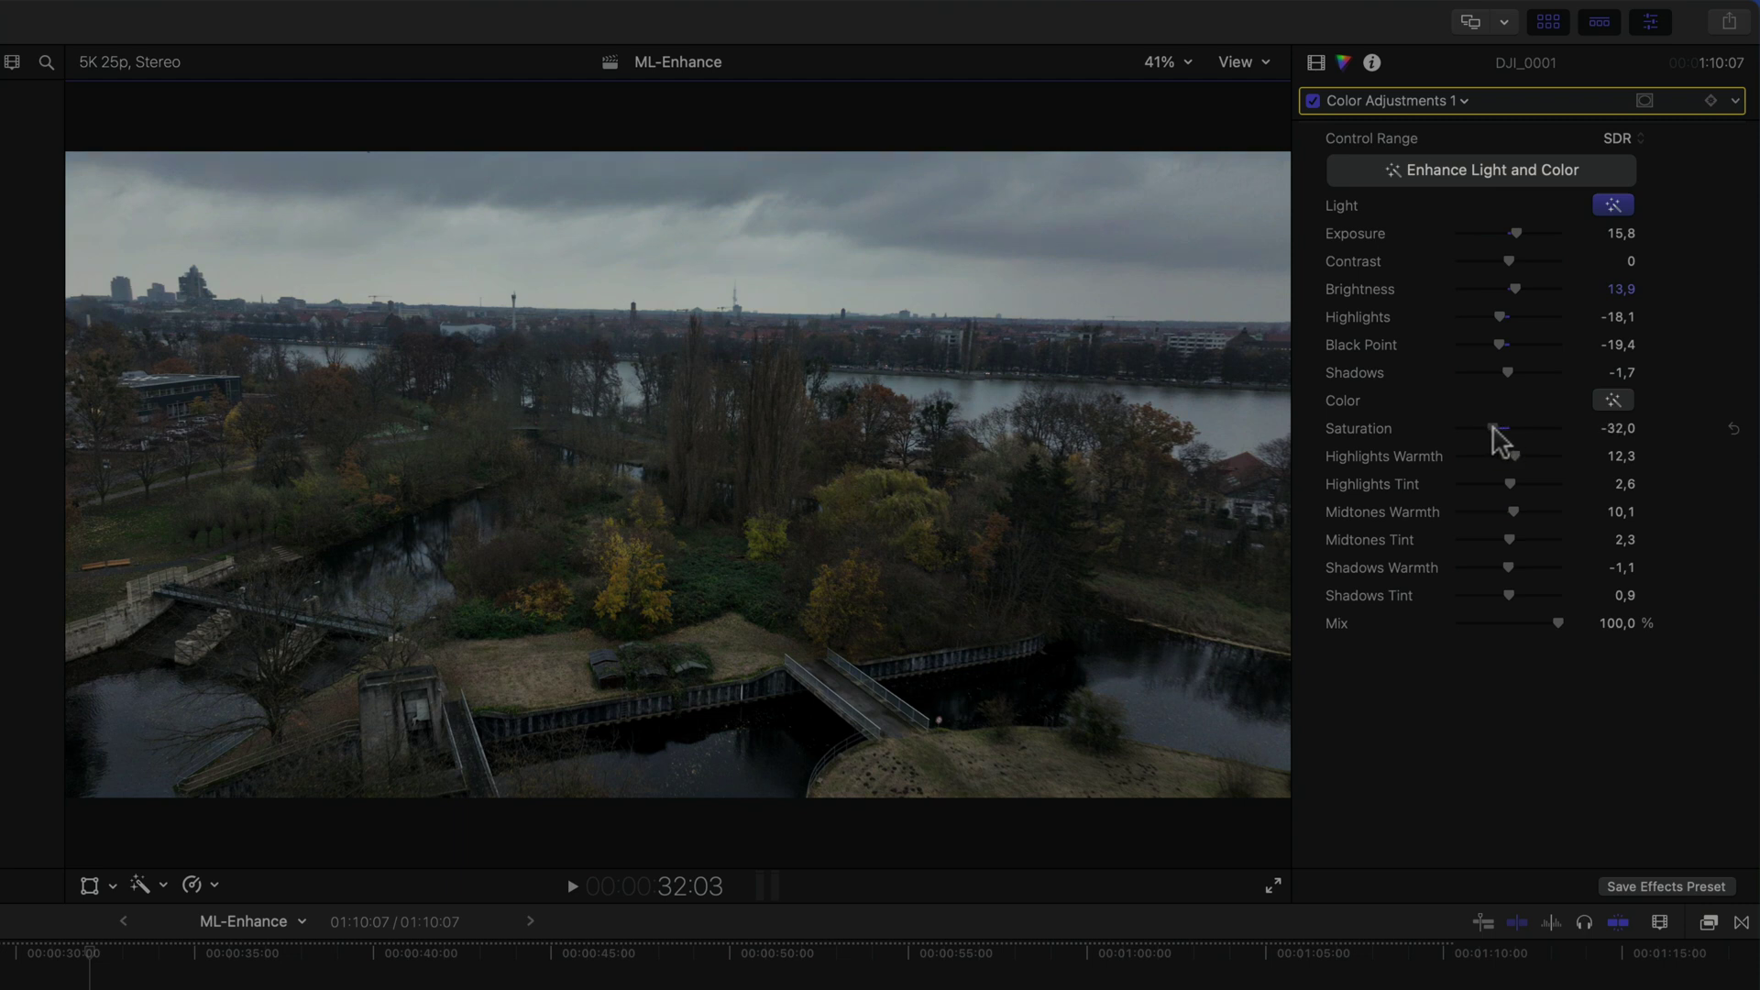
{"action": "left_click", "coordinate": [1611, 402]}
{"action": "mouse_move", "coordinate": [1515, 291]}
{"action": "left_mouse_down"}
{"action": "mouse_move", "coordinate": [1487, 293]}
{"action": "mouse_move", "coordinate": [1540, 293]}
{"action": "mouse_move", "coordinate": [1509, 306]}
{"action": "mouse_move", "coordinate": [1536, 314]}
{"action": "left_mouse_up"}
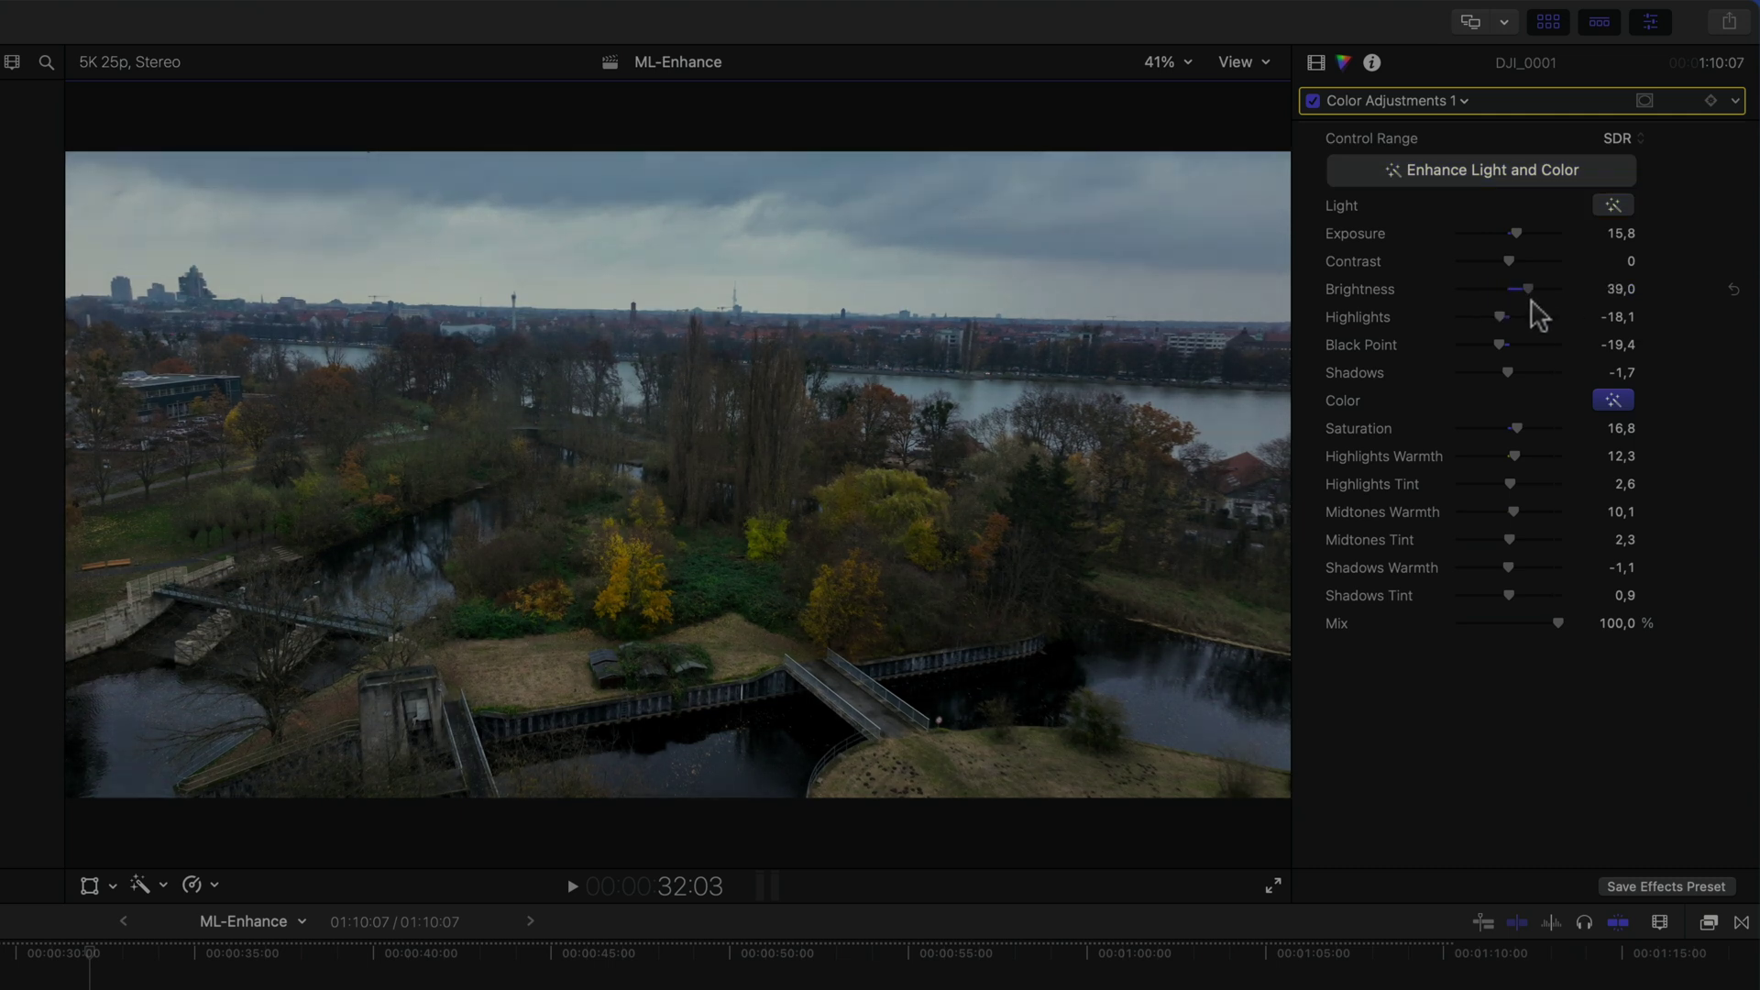
{"action": "left_click", "coordinate": [1613, 206]}
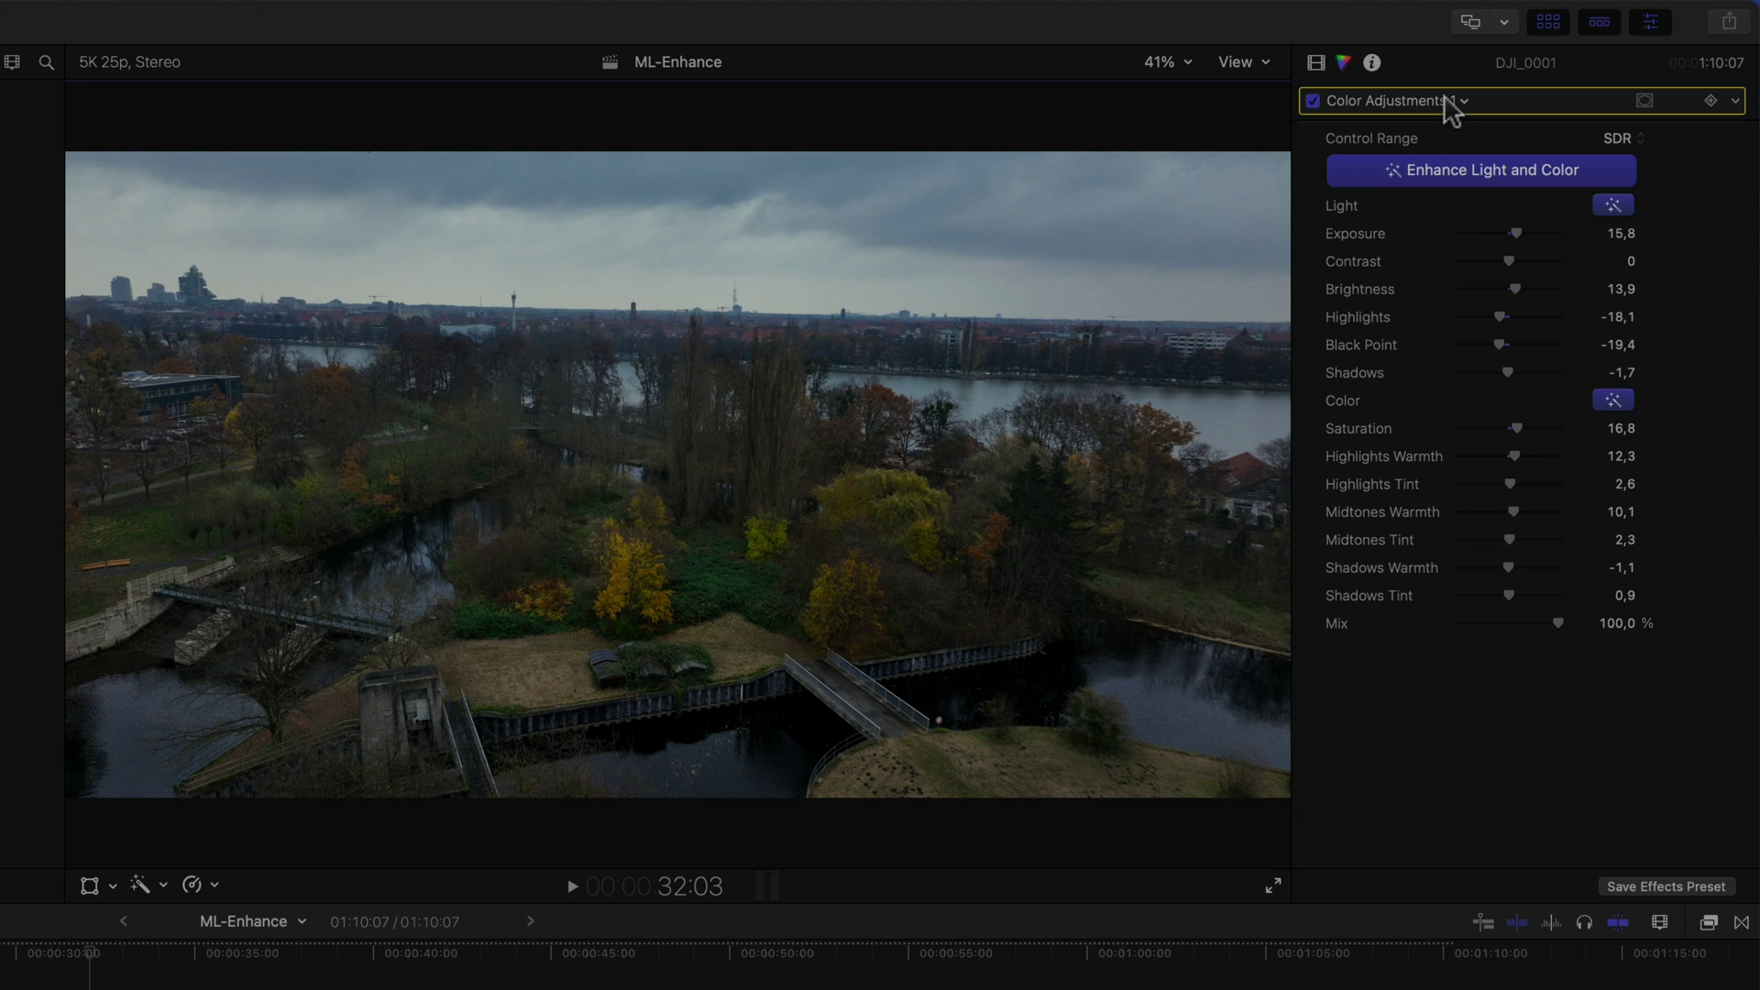
At the timeline start, show the vectorscope above the RGB waveform.
{"action": "left_click", "coordinate": [1316, 64]}
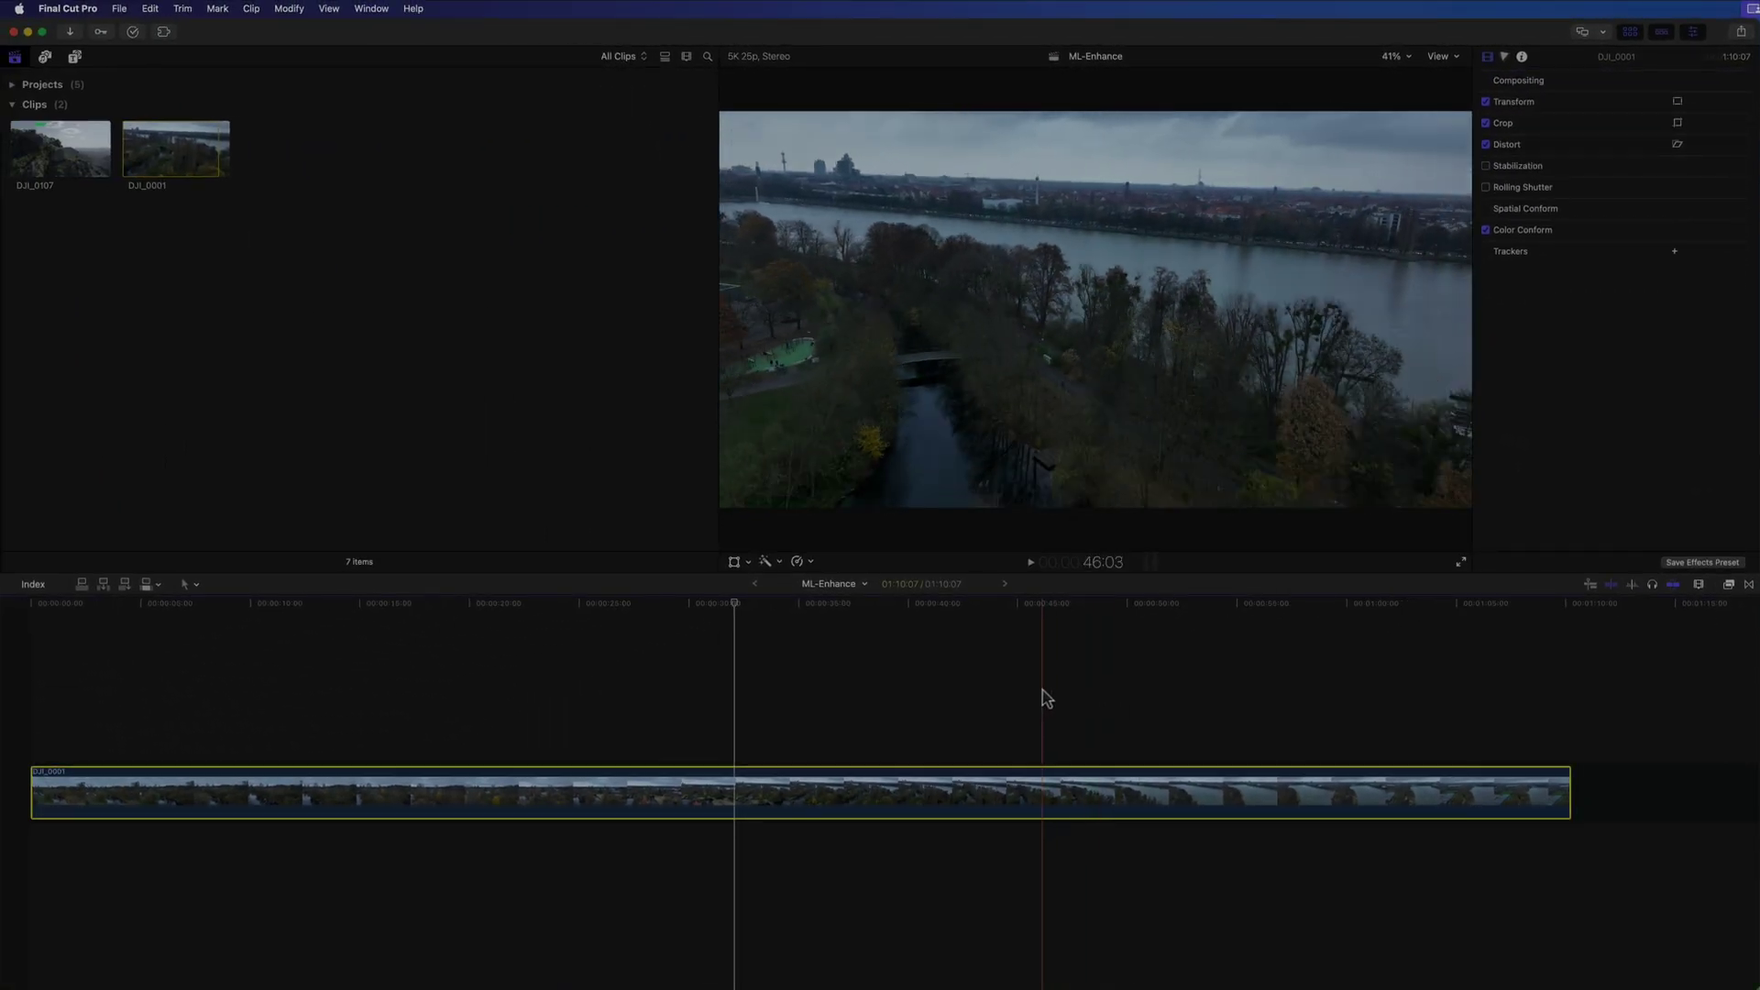
{"action": "key", "text": "Home"}
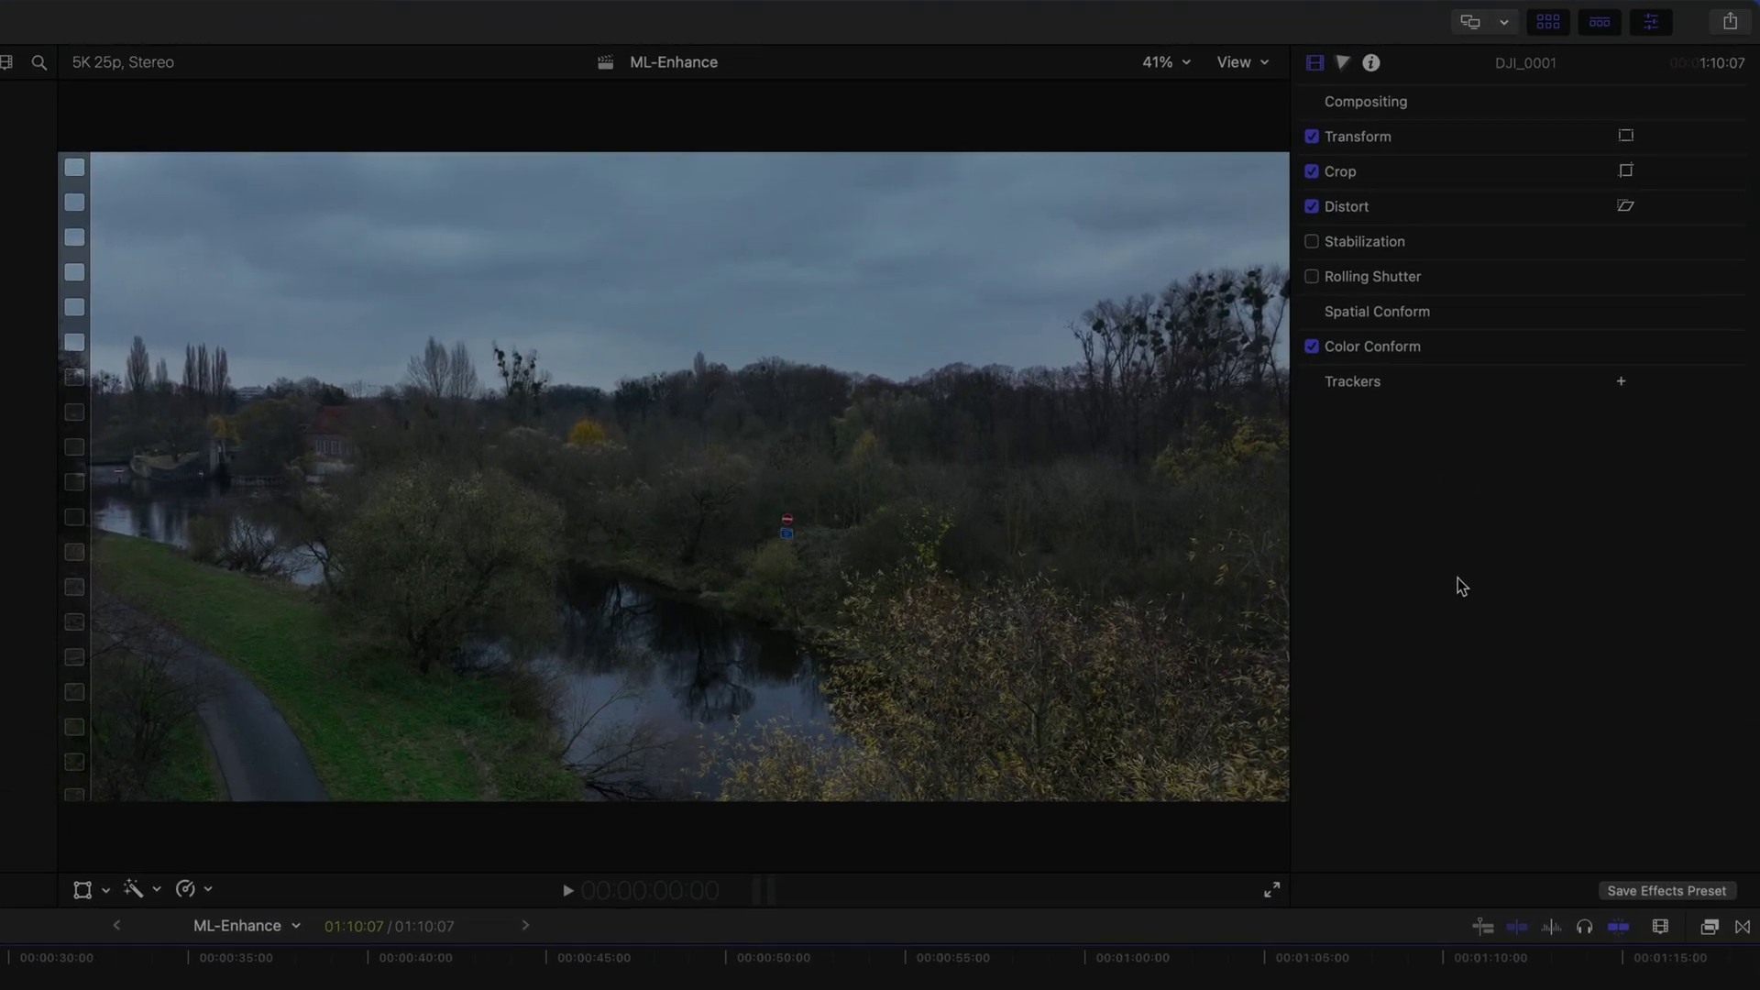
{"action": "key", "text": "super+7"}
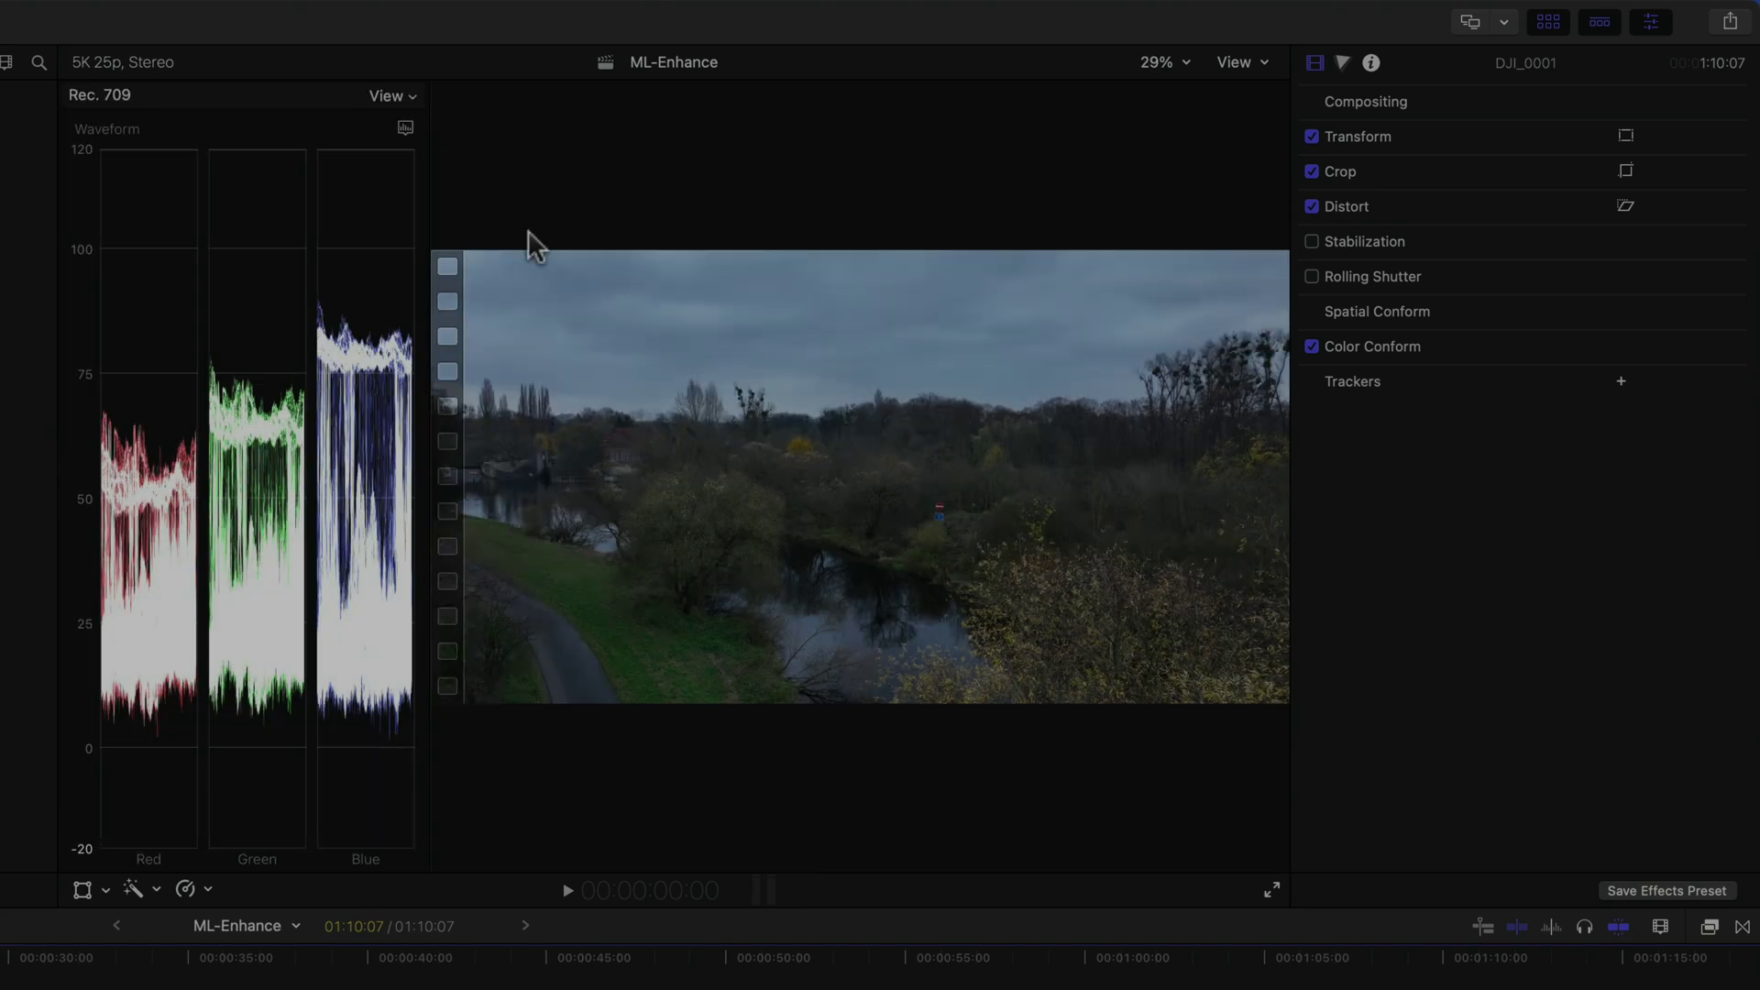
{"action": "left_click", "coordinate": [401, 129]}
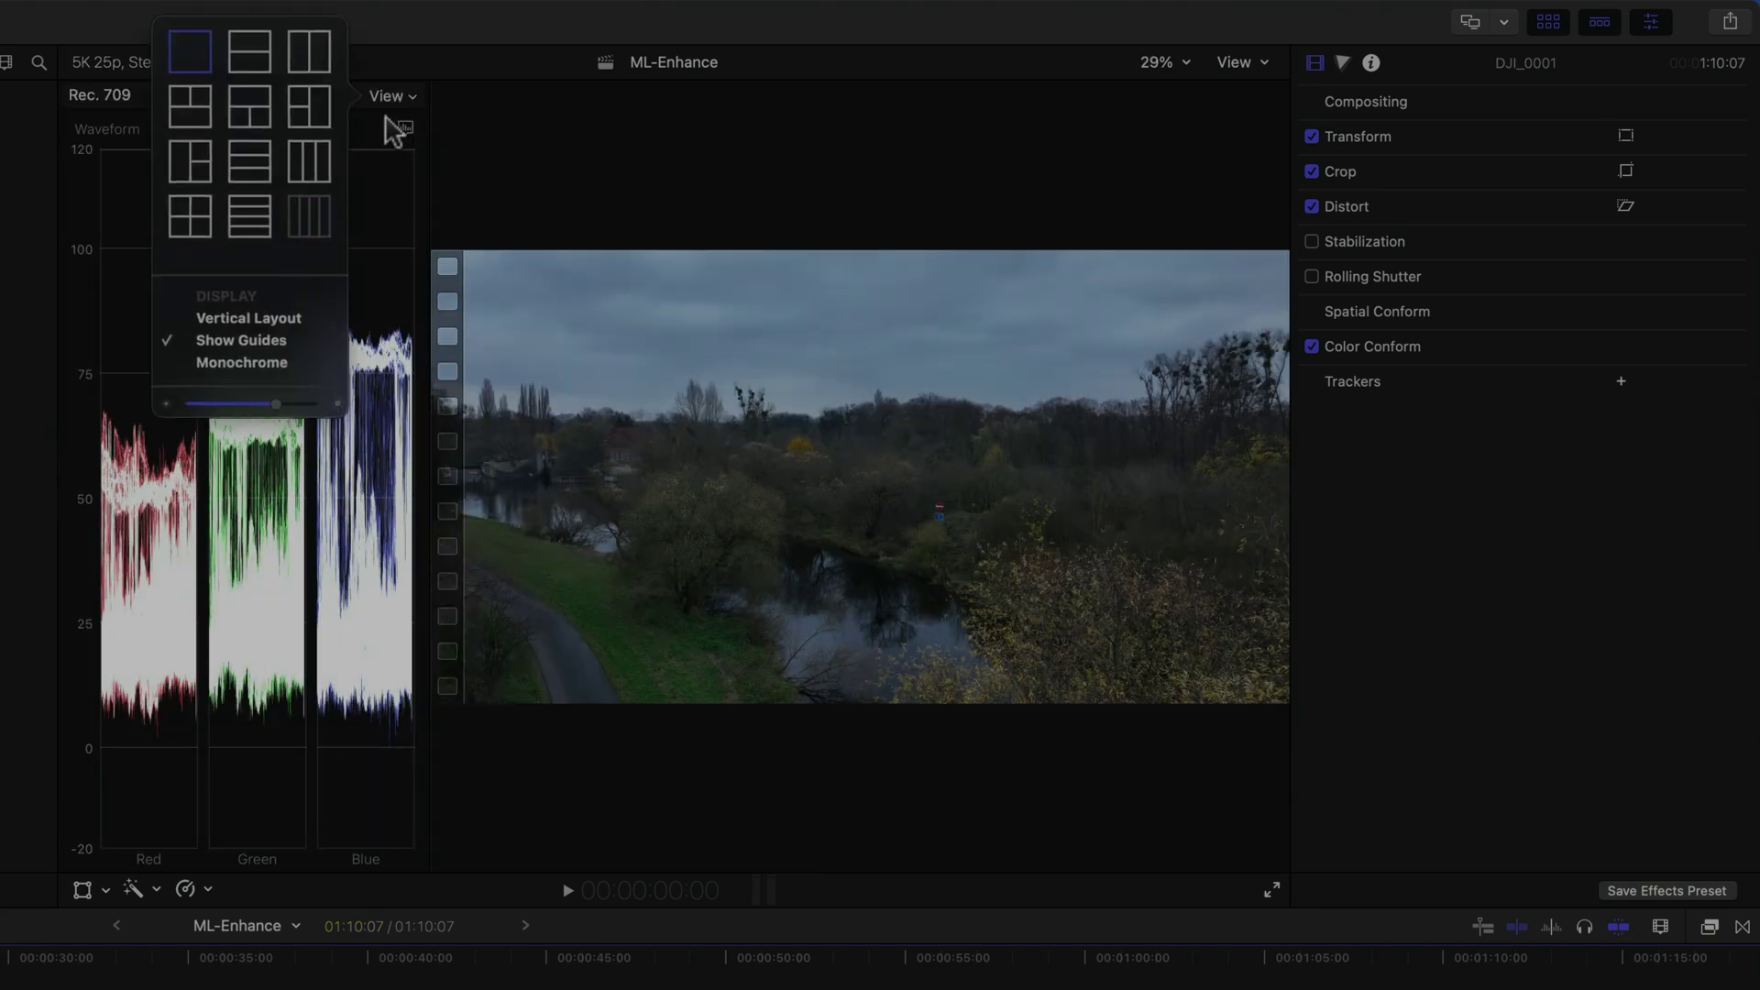
{"action": "left_click", "coordinate": [259, 60]}
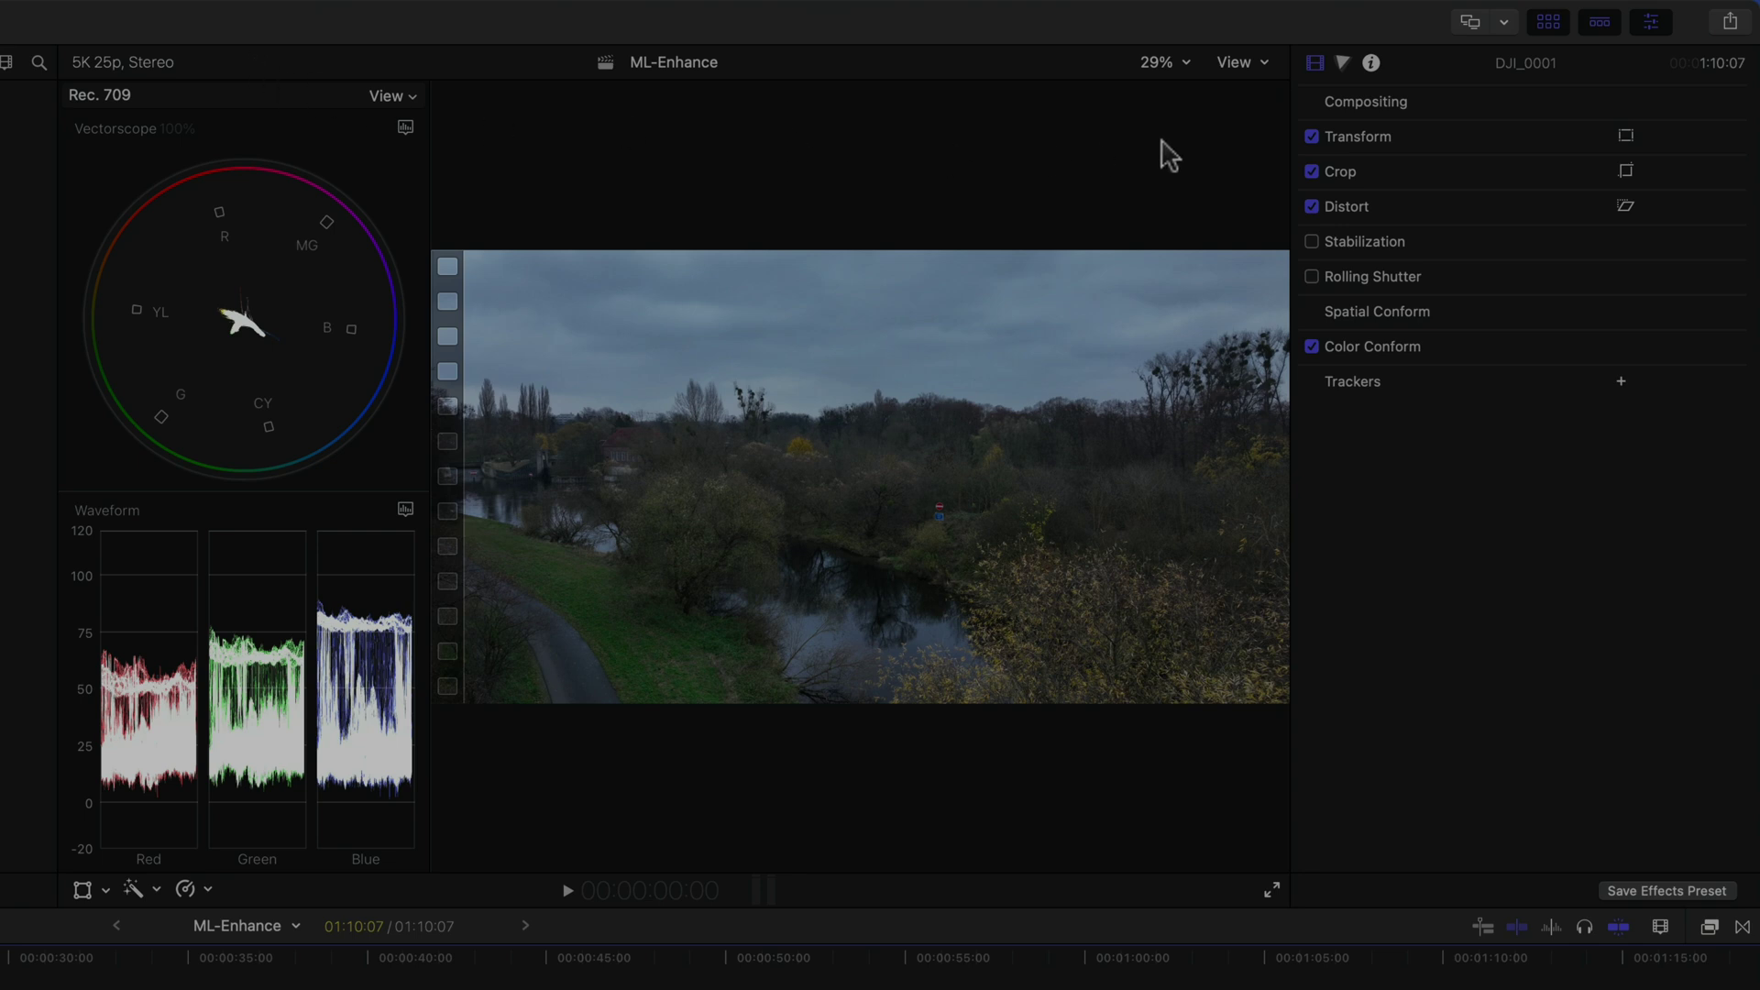
Set the viewer's Range Check to All and apply Color Adjustments by shortcut.
{"action": "left_click", "coordinate": [1265, 62]}
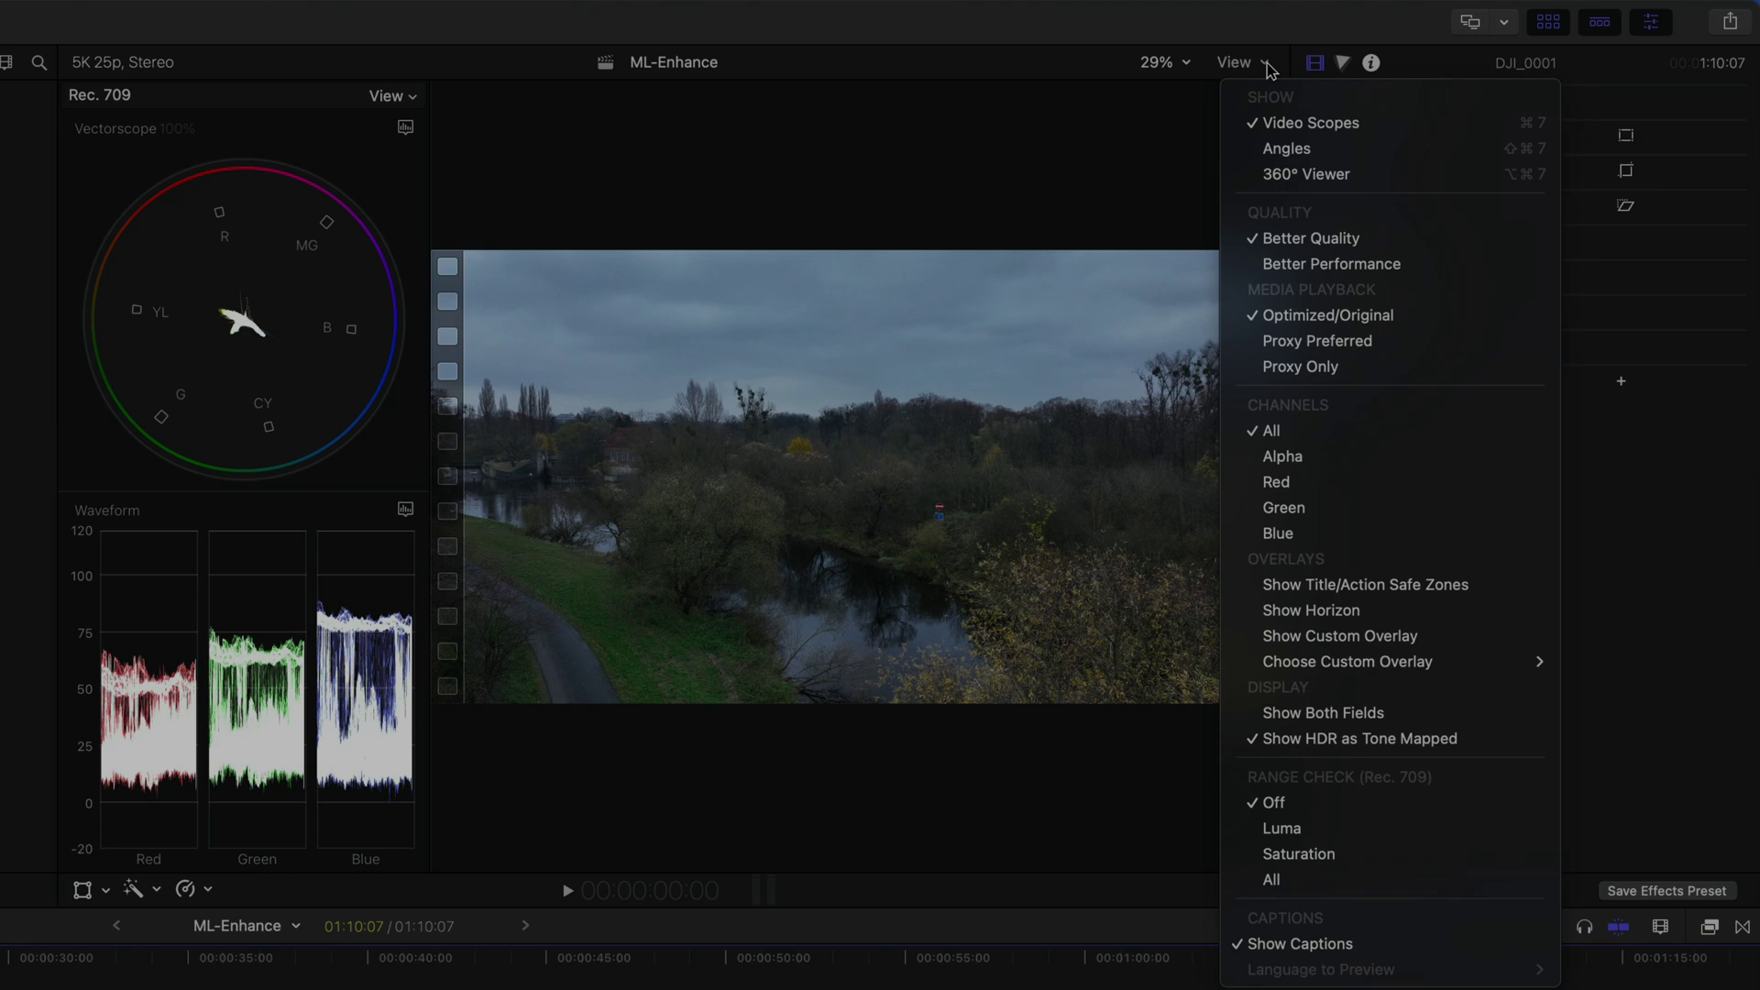
{"action": "left_click", "coordinate": [1344, 878]}
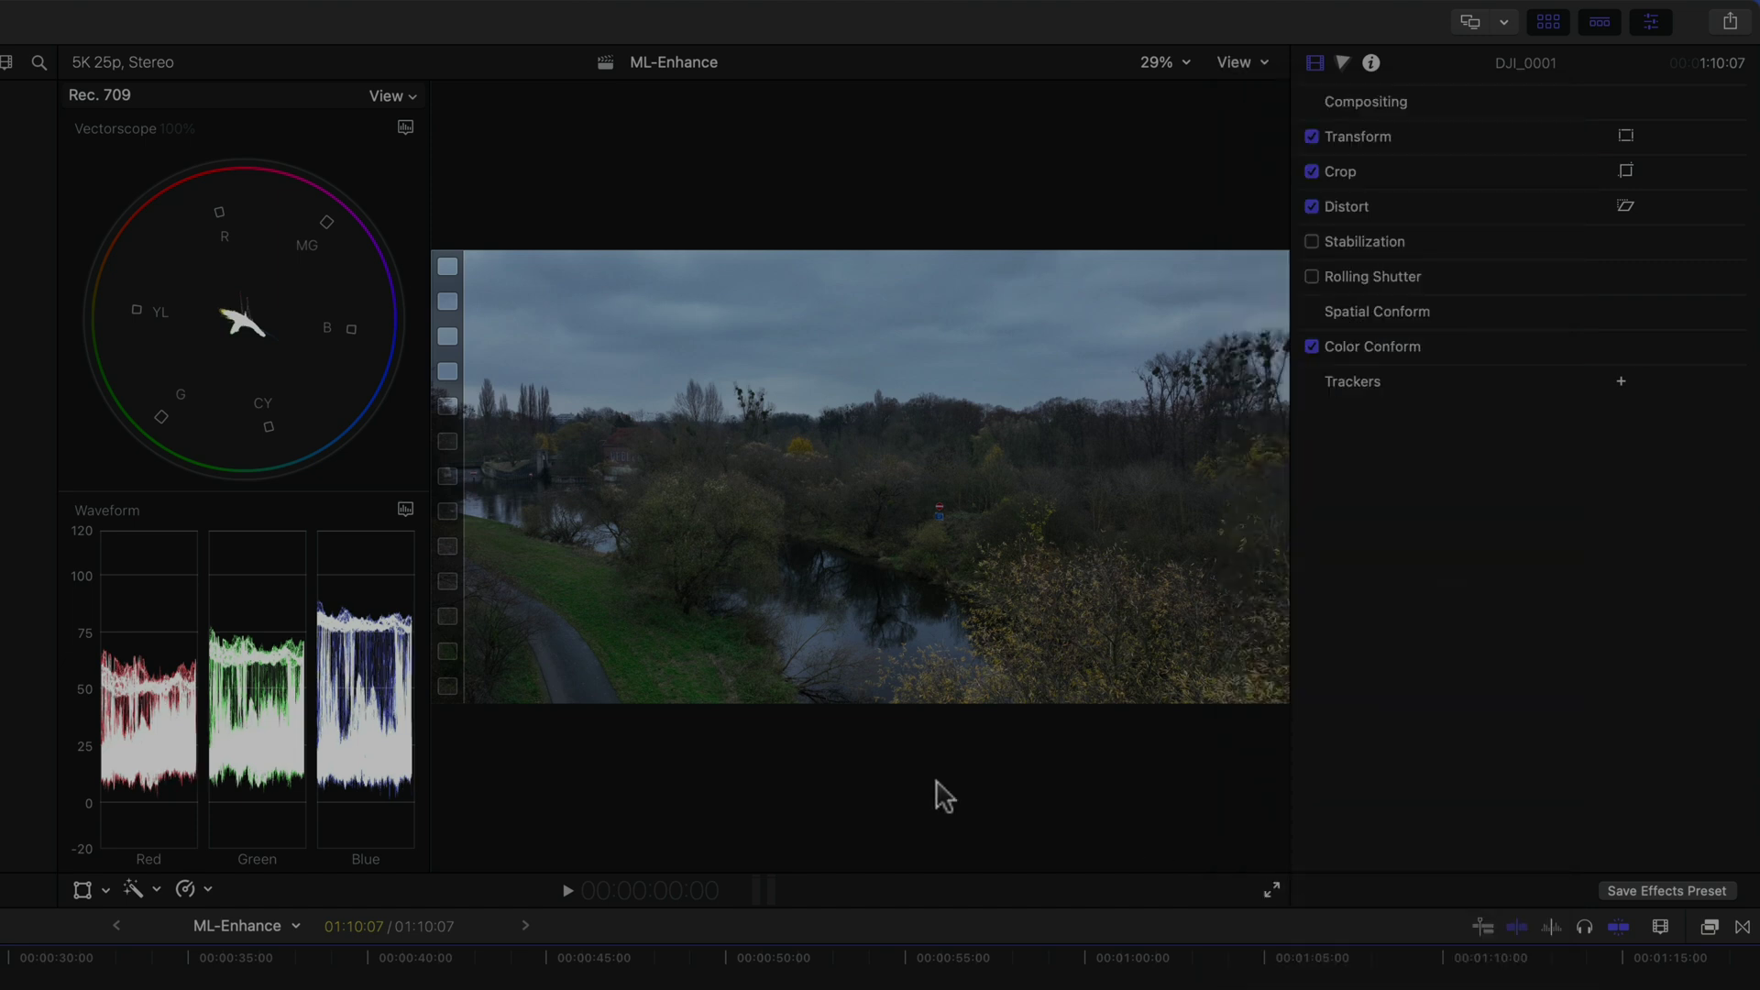
{"action": "key", "text": "ctrl+alt+super+o"}
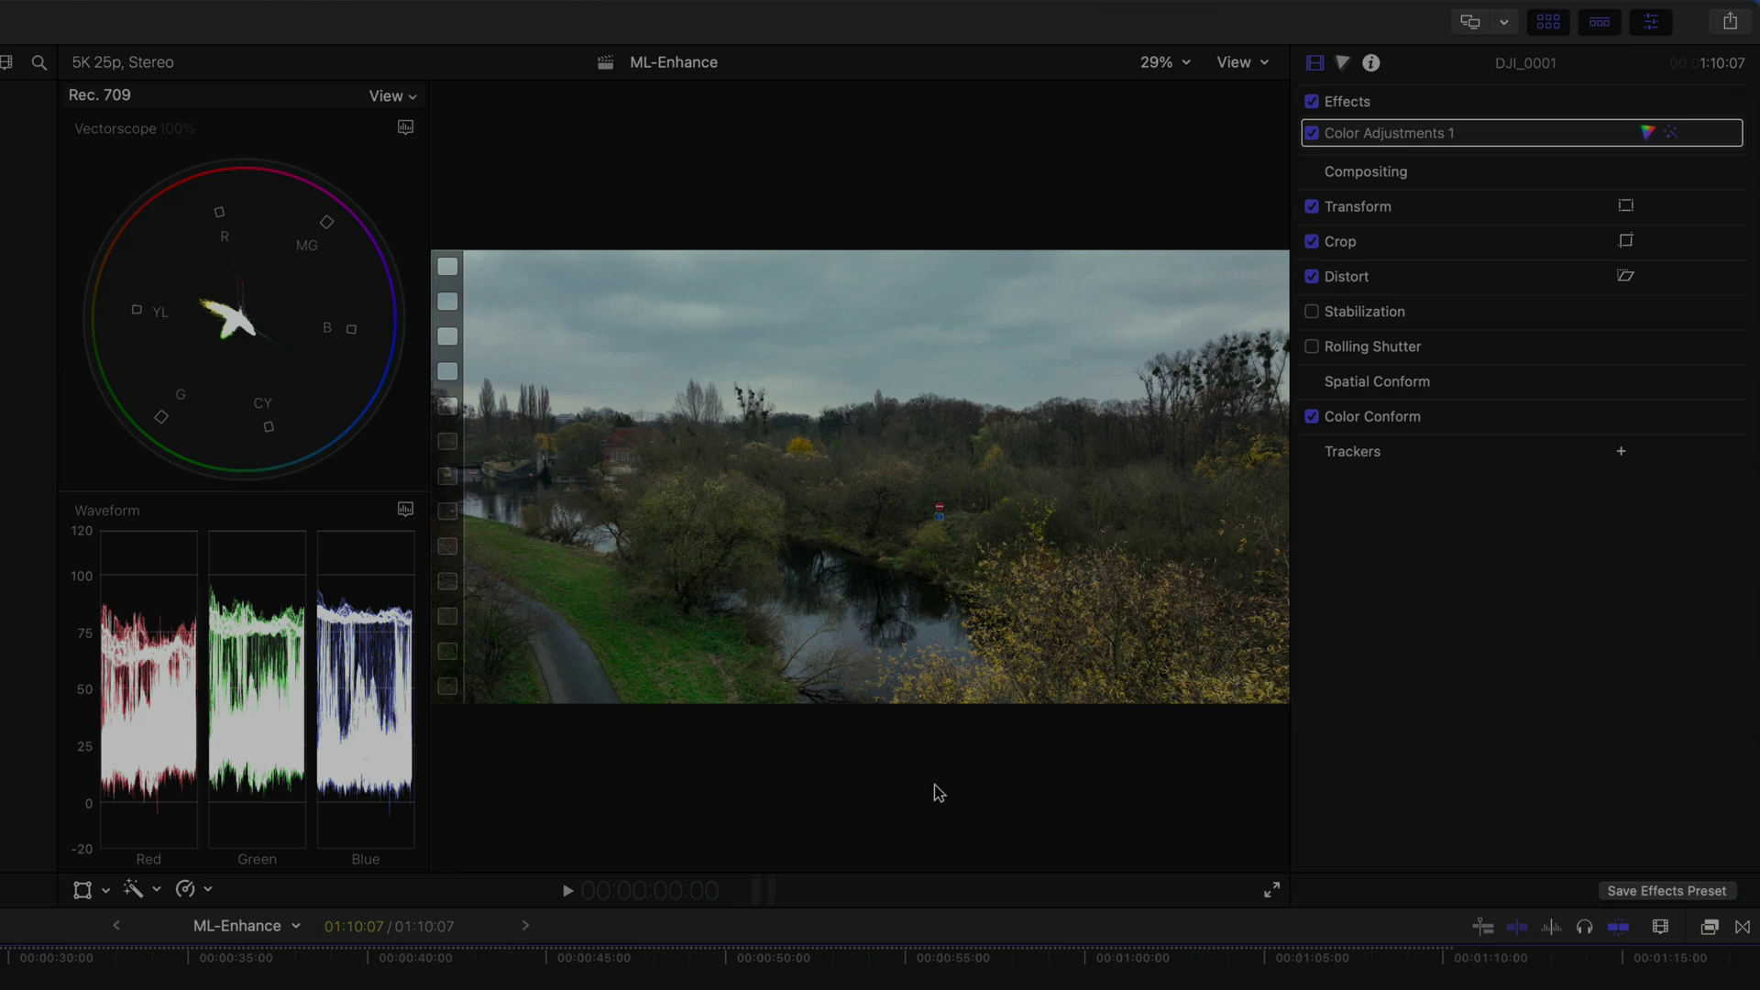
In Color Adjustments 1, compare auto light off and on, then toggle auto colour.
{"action": "mouse_move", "coordinate": [1513, 132]}
{"action": "left_click", "coordinate": [1649, 134]}
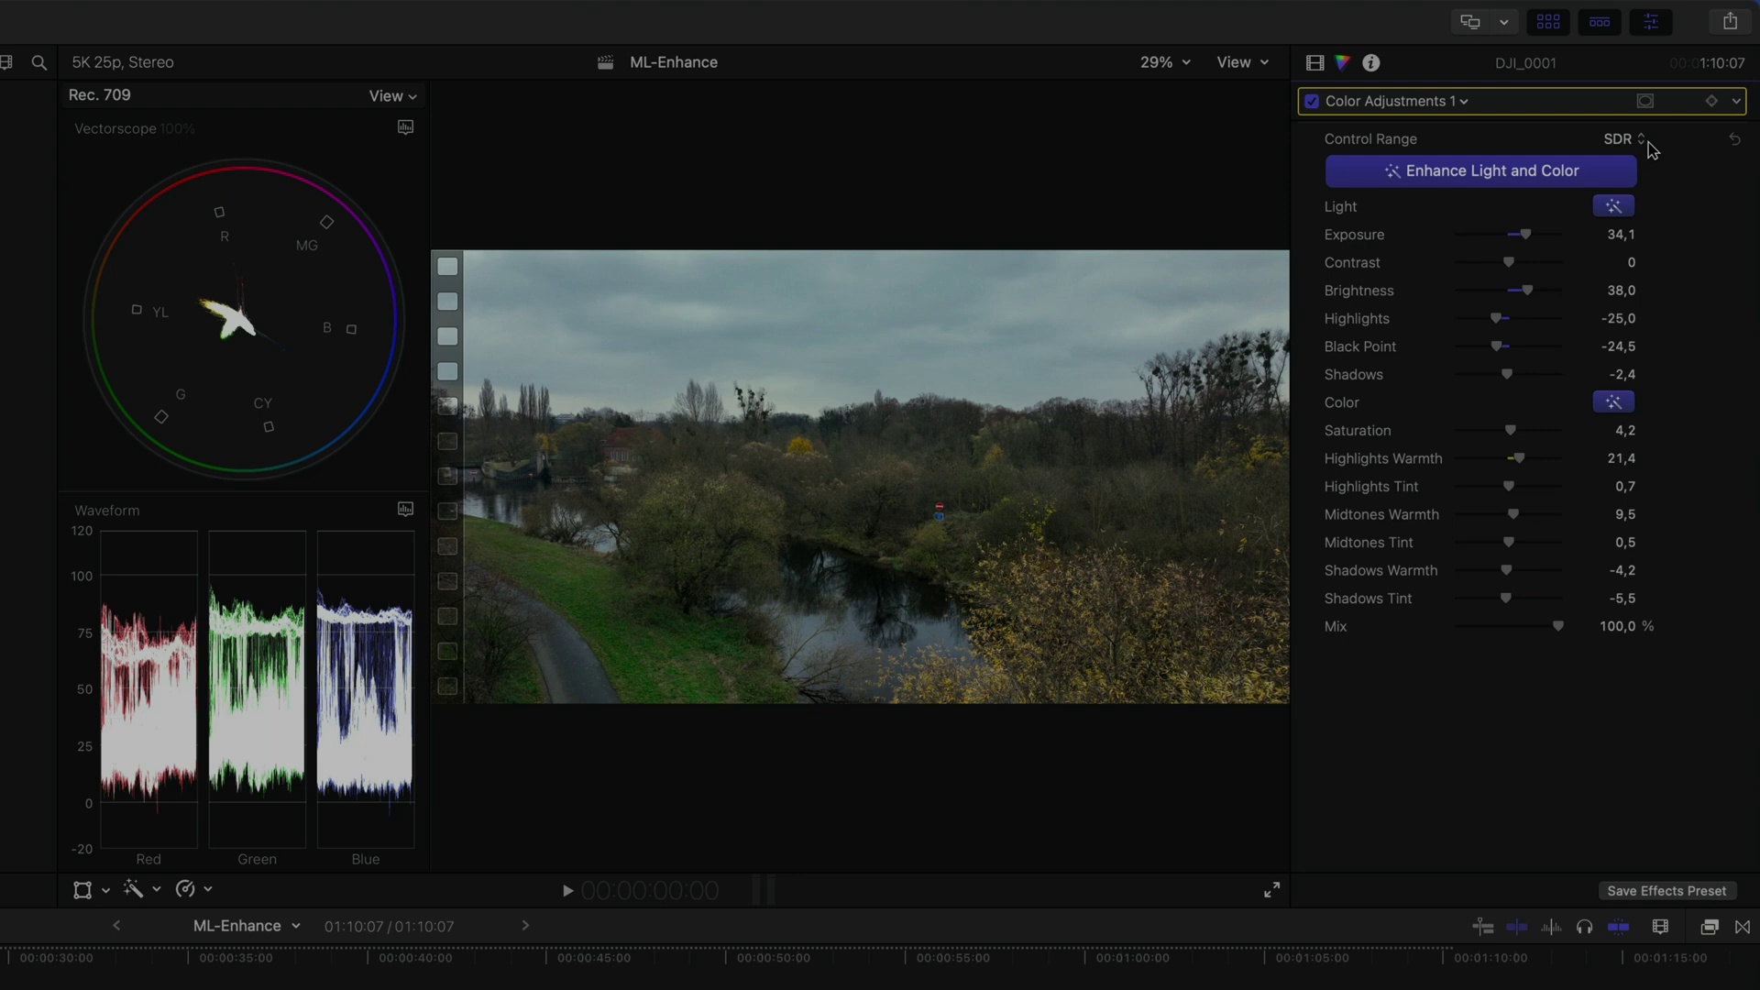
{"action": "left_click", "coordinate": [1615, 206]}
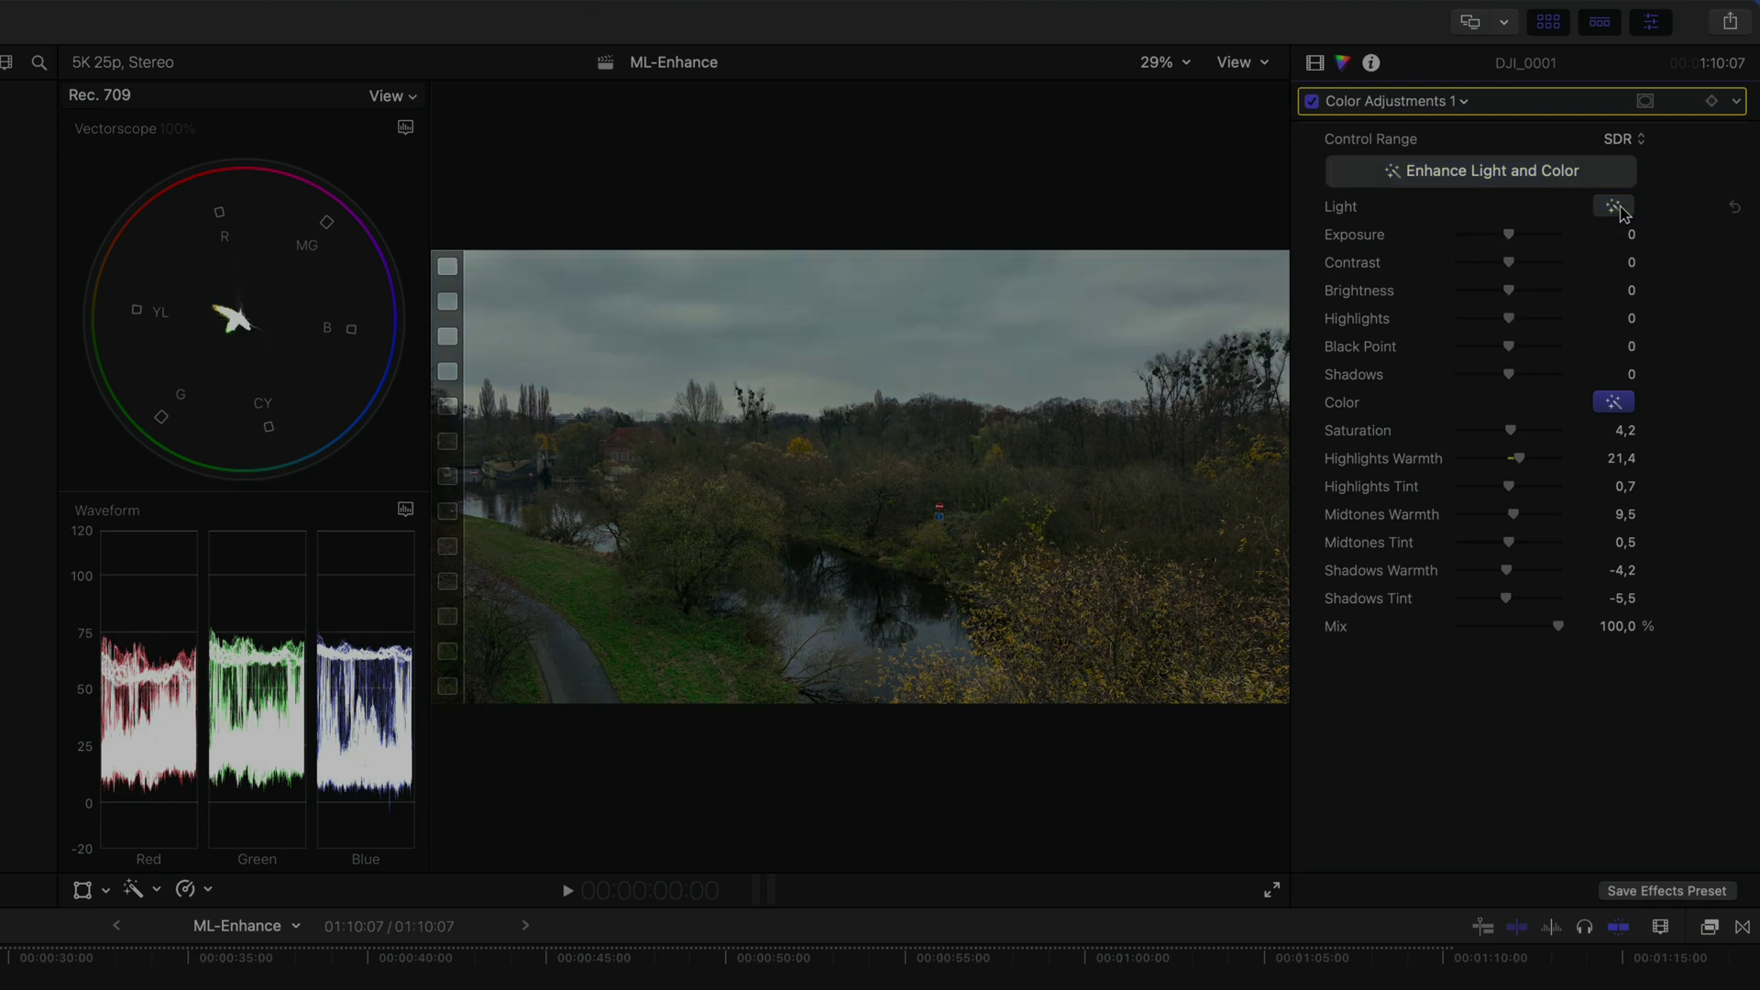
{"action": "left_click", "coordinate": [1615, 206]}
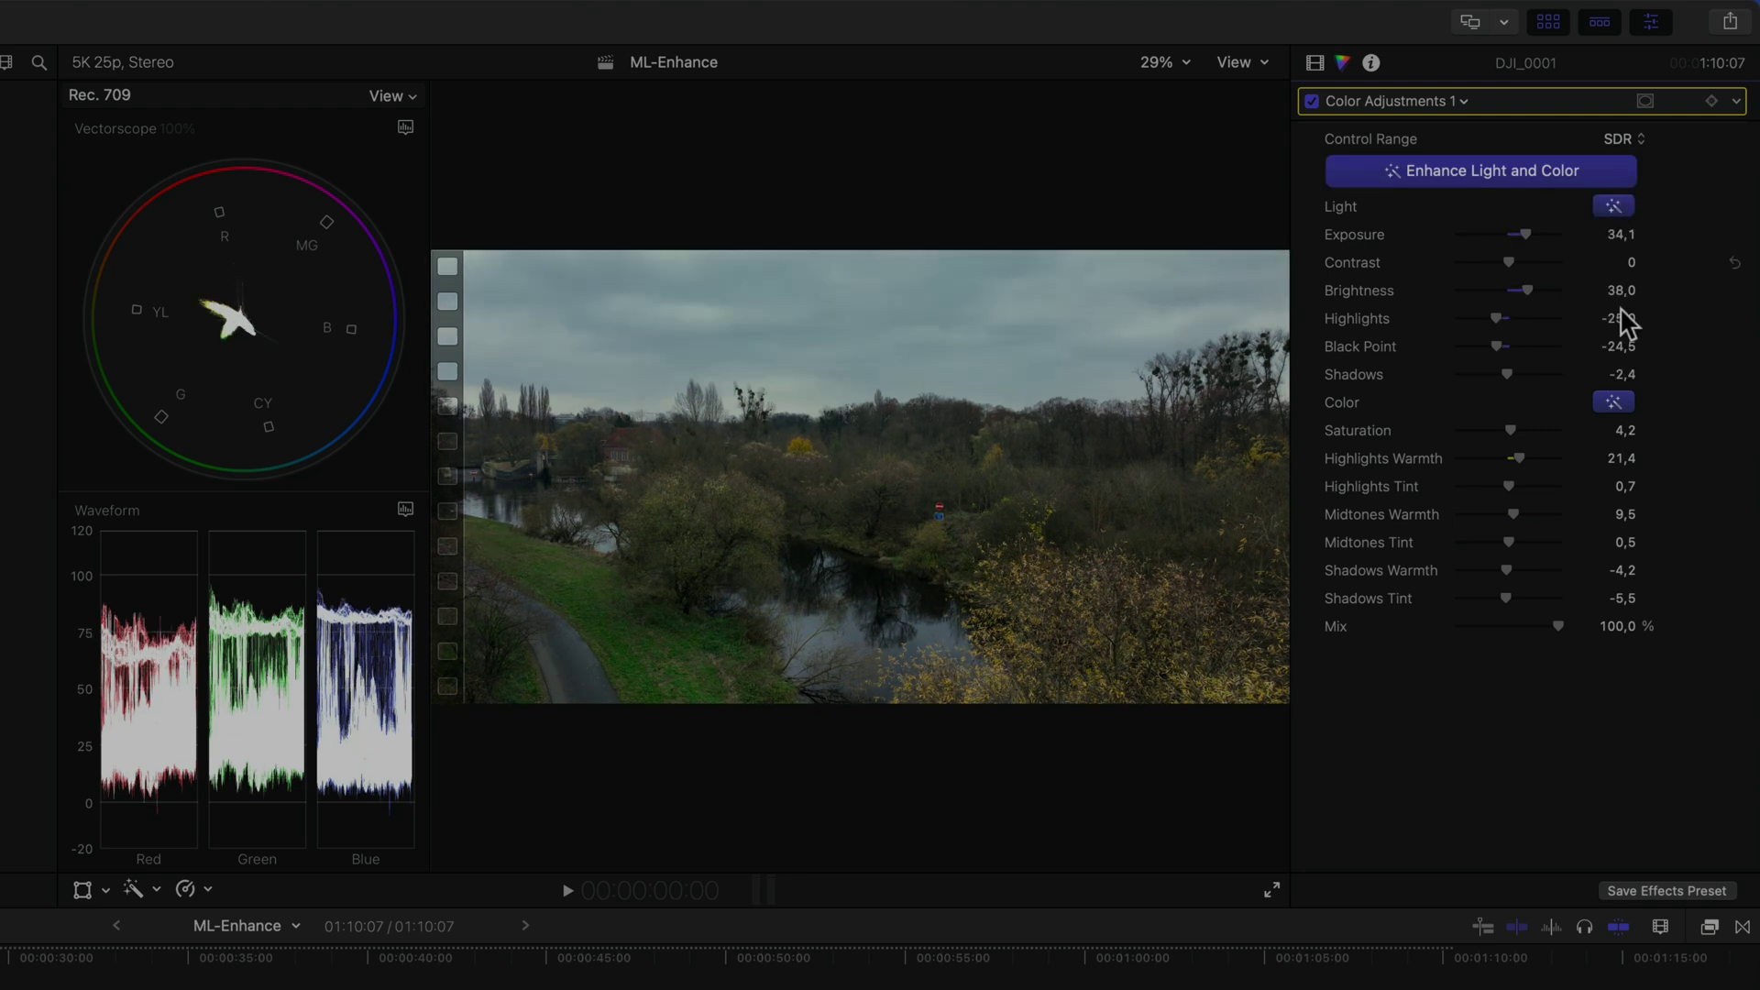
{"action": "left_click", "coordinate": [1618, 403]}
{"action": "left_click", "coordinate": [1613, 207]}
{"action": "left_click", "coordinate": [1613, 206]}
{"action": "left_click", "coordinate": [1614, 402]}
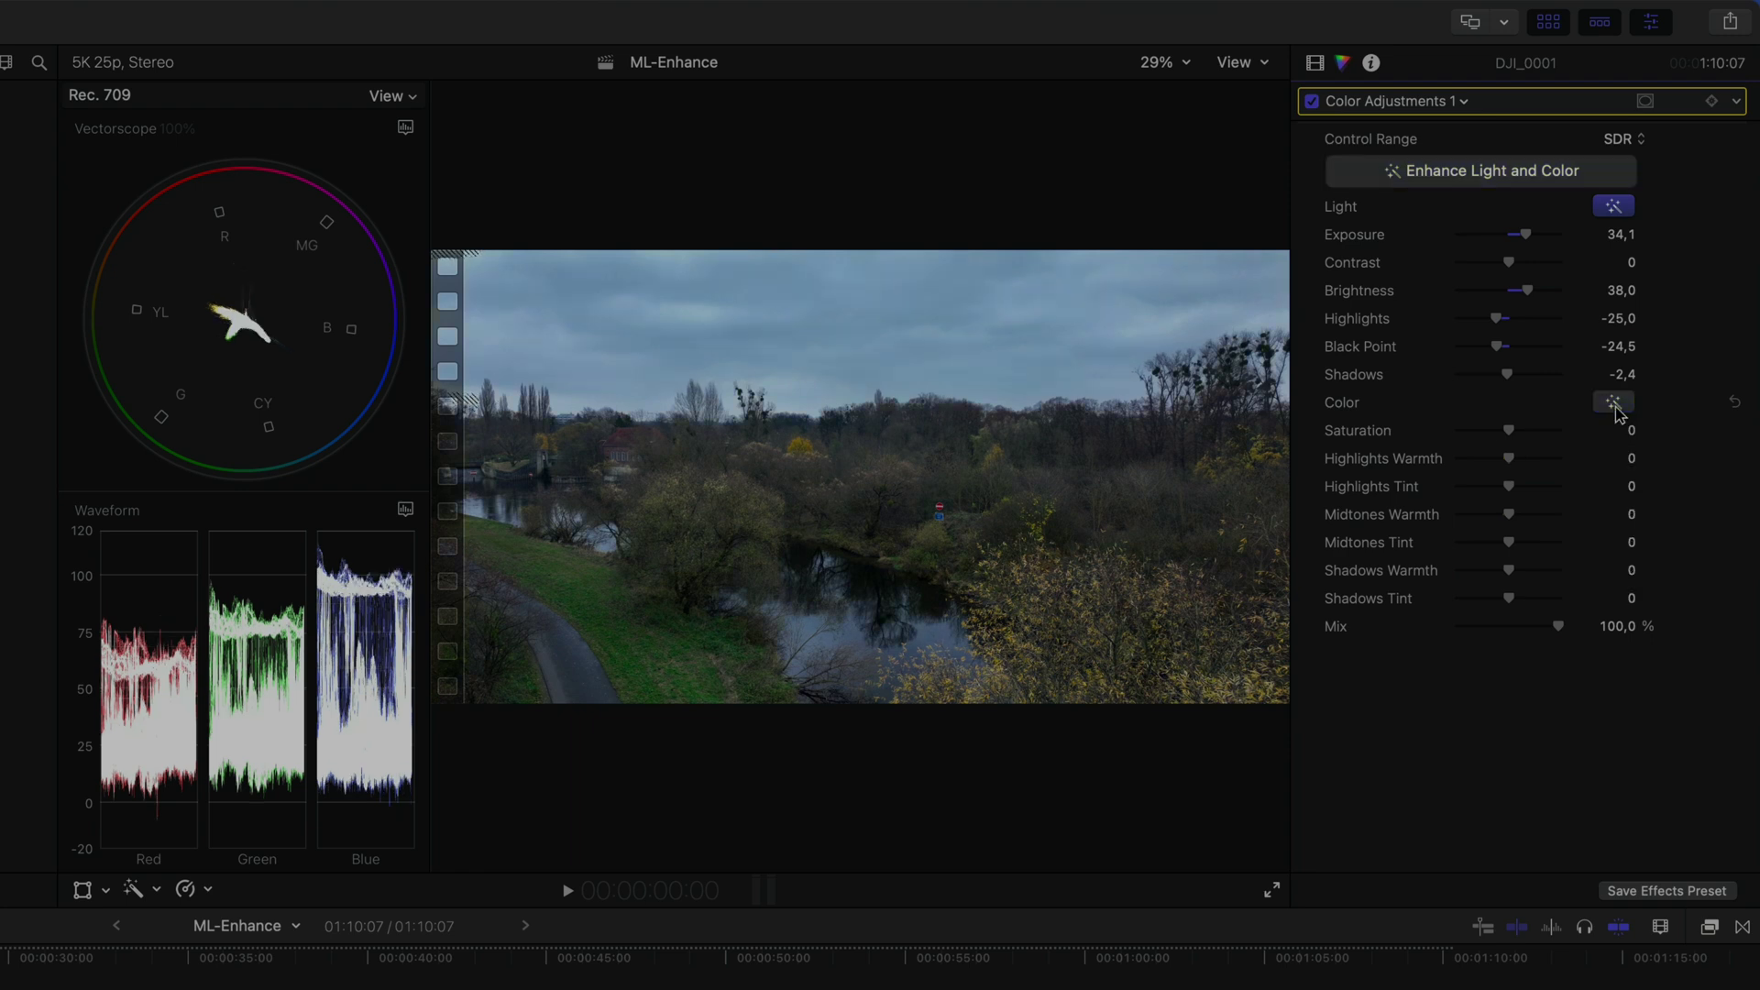
{"action": "left_click", "coordinate": [1615, 404]}
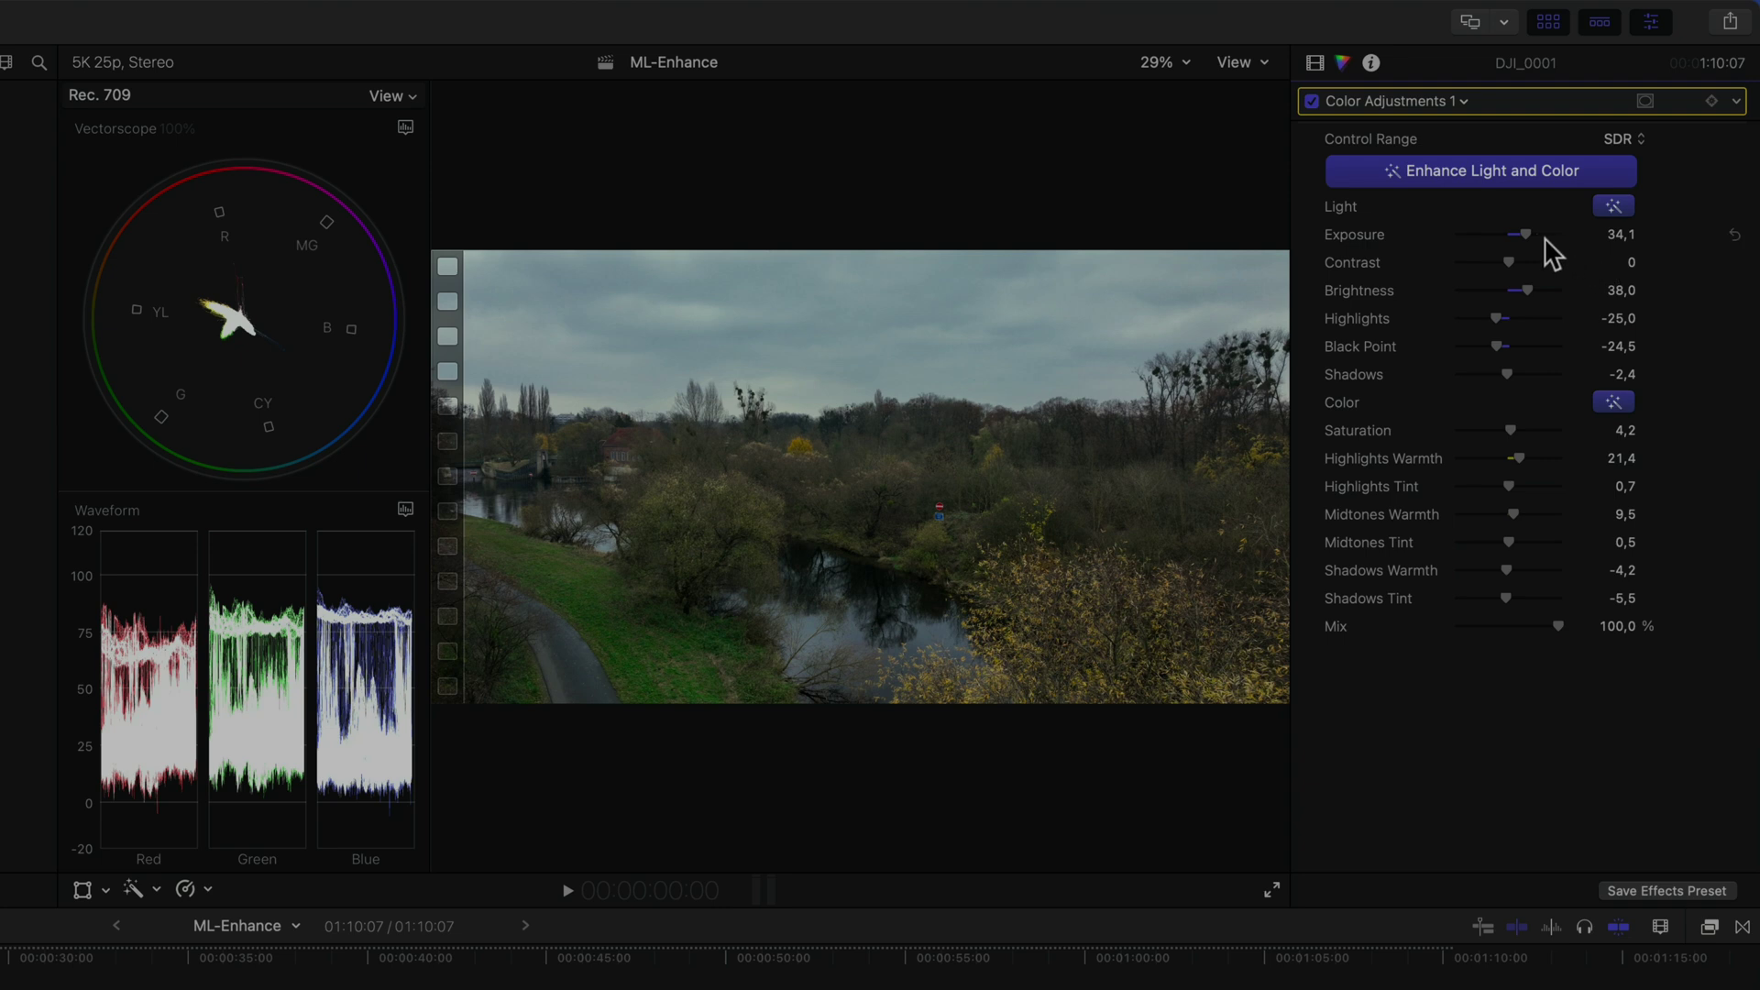
Raise exposure until the sky clips, then back it off to 43,0.
{"action": "left_click_drag", "start_coordinate": [1526, 231], "coordinate": [1534, 232]}
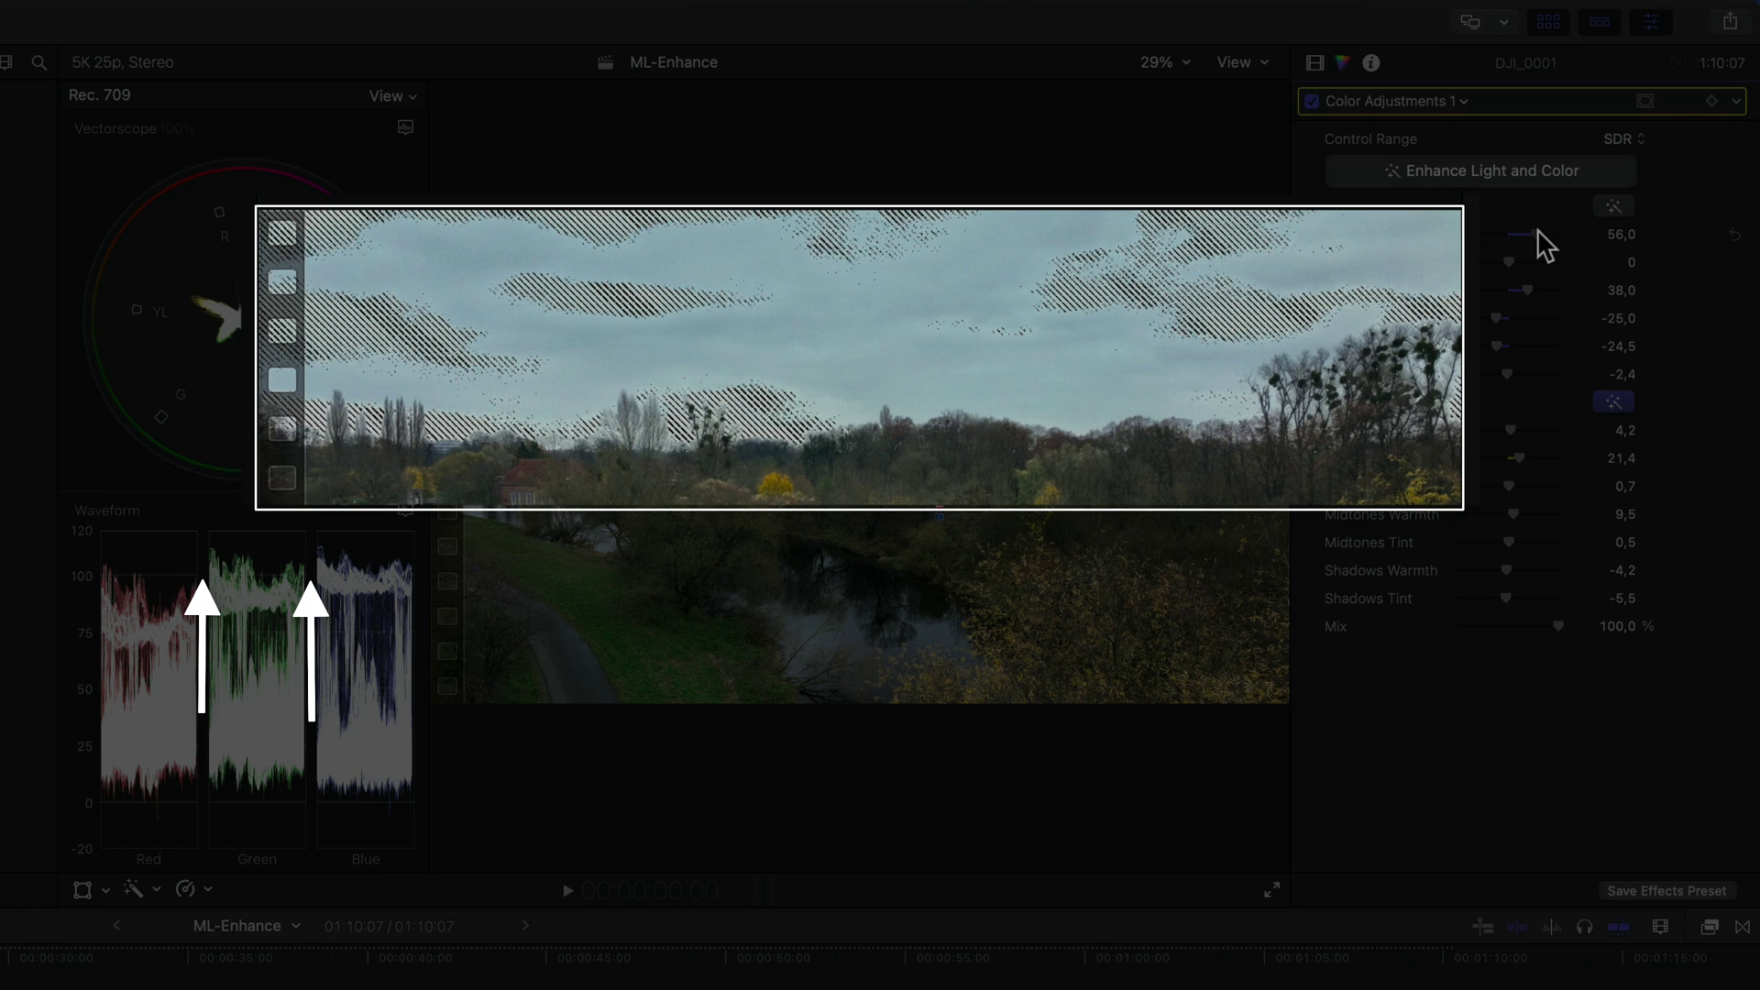
{"action": "left_click_drag", "start_coordinate": [1534, 235], "coordinate": [1532, 233]}
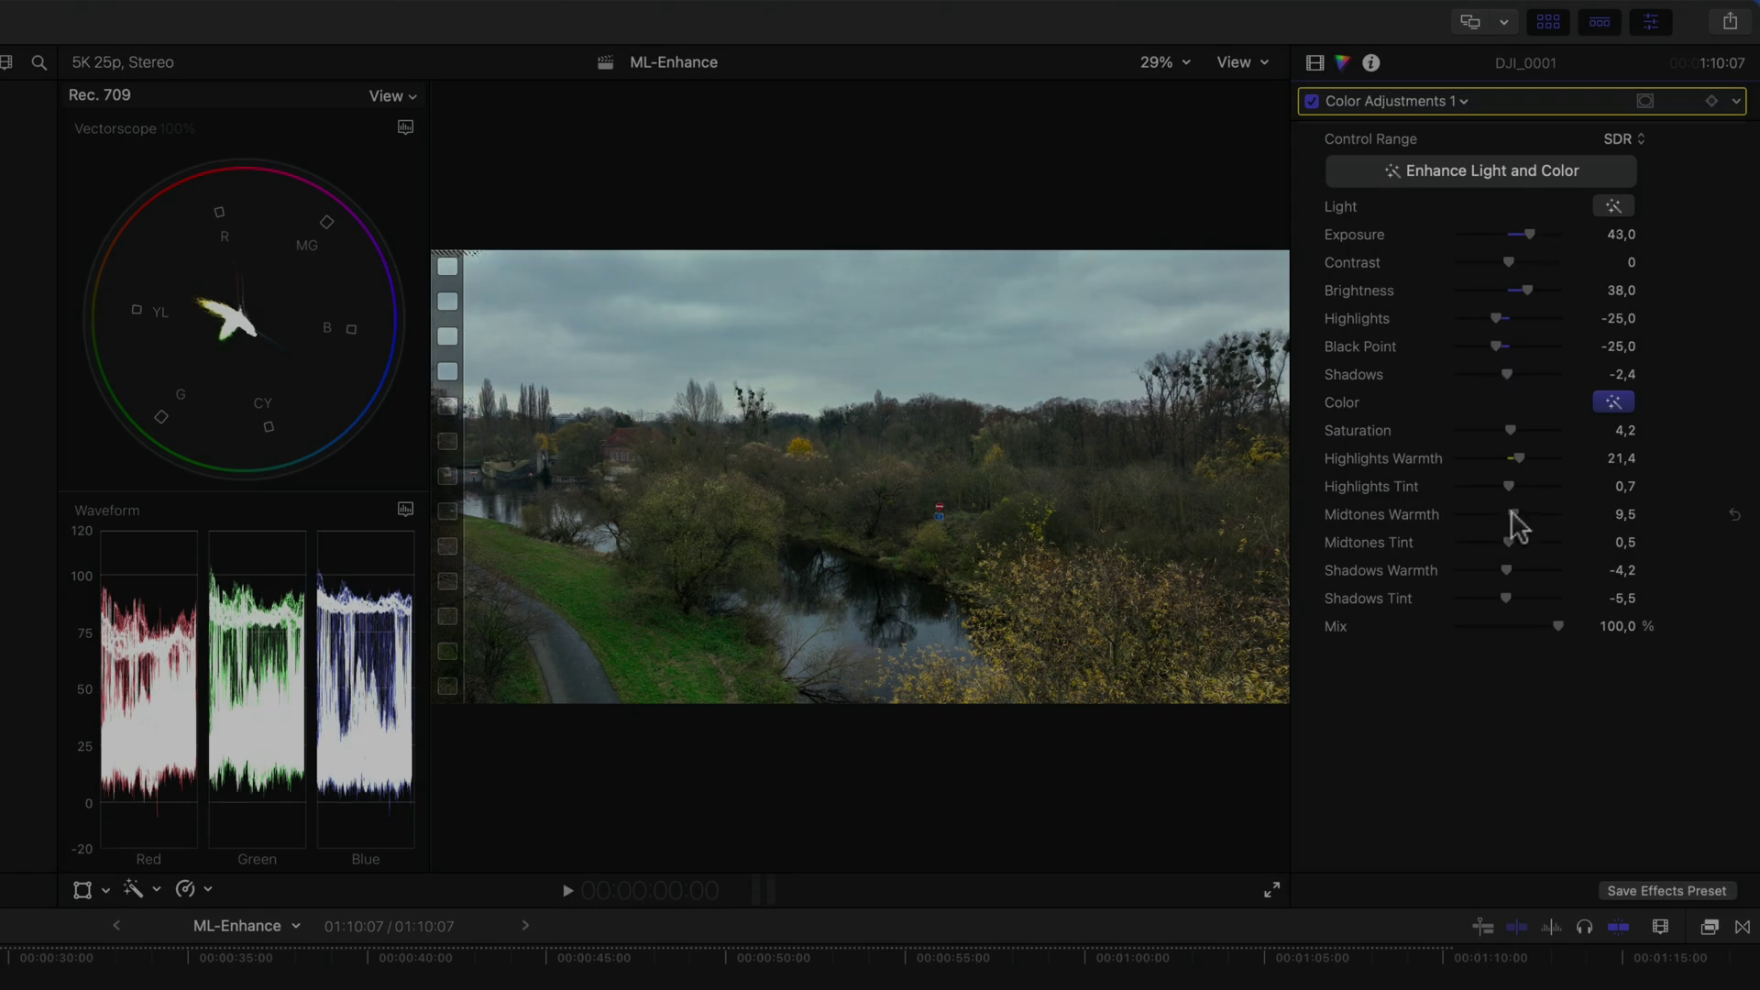
Set midtones warmth to 18 and saturation to 26 in Color Adjustments 1.
{"action": "left_click_drag", "start_coordinate": [1514, 514], "coordinate": [1516, 512]}
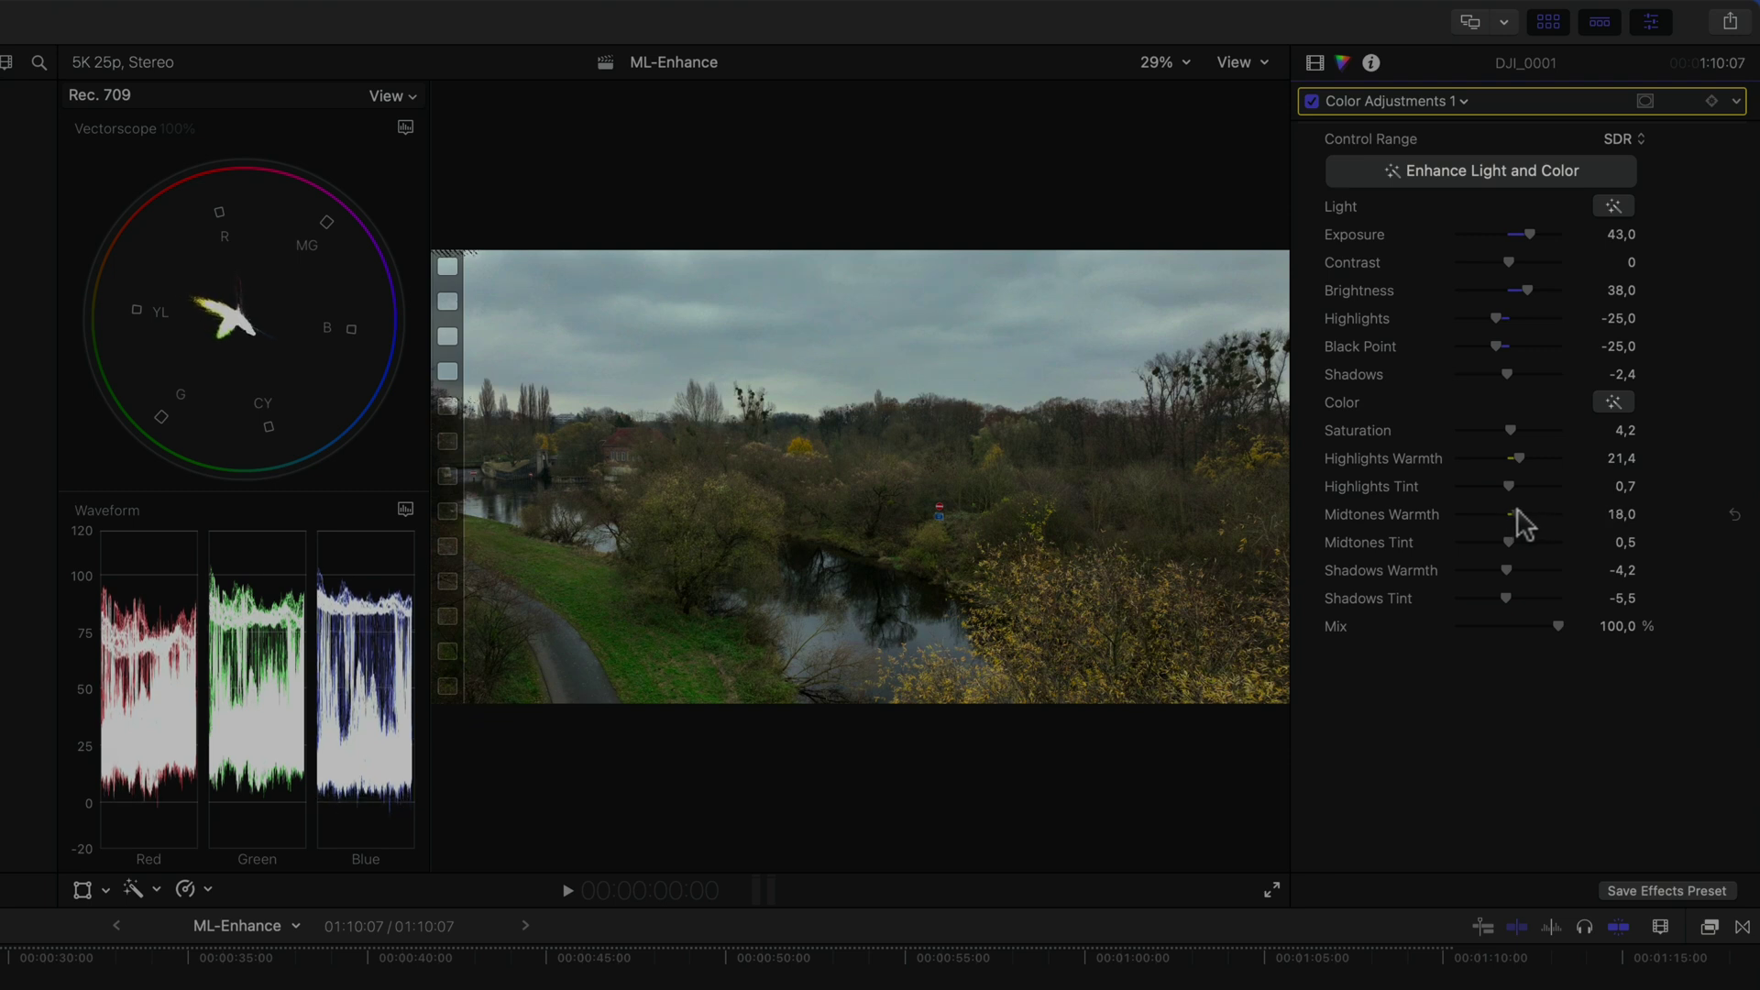
{"action": "left_click_drag", "start_coordinate": [1510, 430], "coordinate": [1520, 430]}
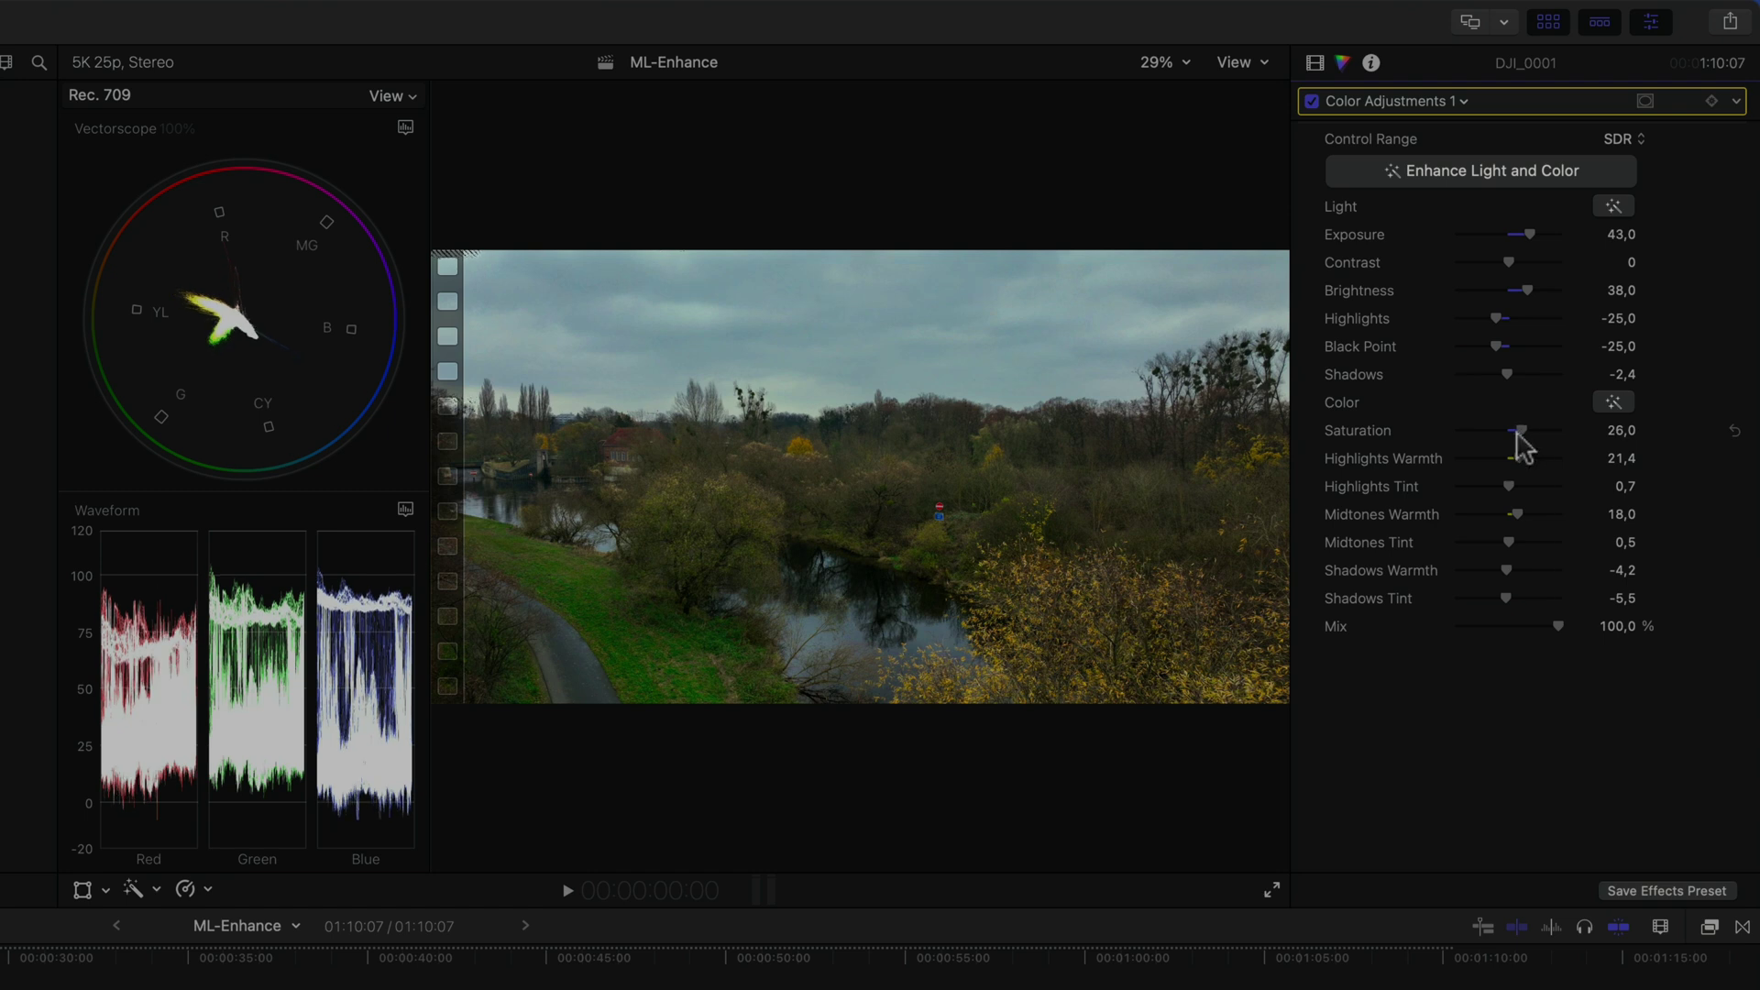
Toggle Color Adjustments 1 off and on twice to compare before and after.
{"action": "left_click", "coordinate": [1312, 101]}
{"action": "left_click", "coordinate": [1312, 102]}
{"action": "left_click", "coordinate": [1312, 101]}
{"action": "left_click", "coordinate": [1312, 101]}
Set black point to -12, shadows to 12 and exposure to 44.
{"action": "left_click_drag", "start_coordinate": [1496, 345], "coordinate": [1503, 348]}
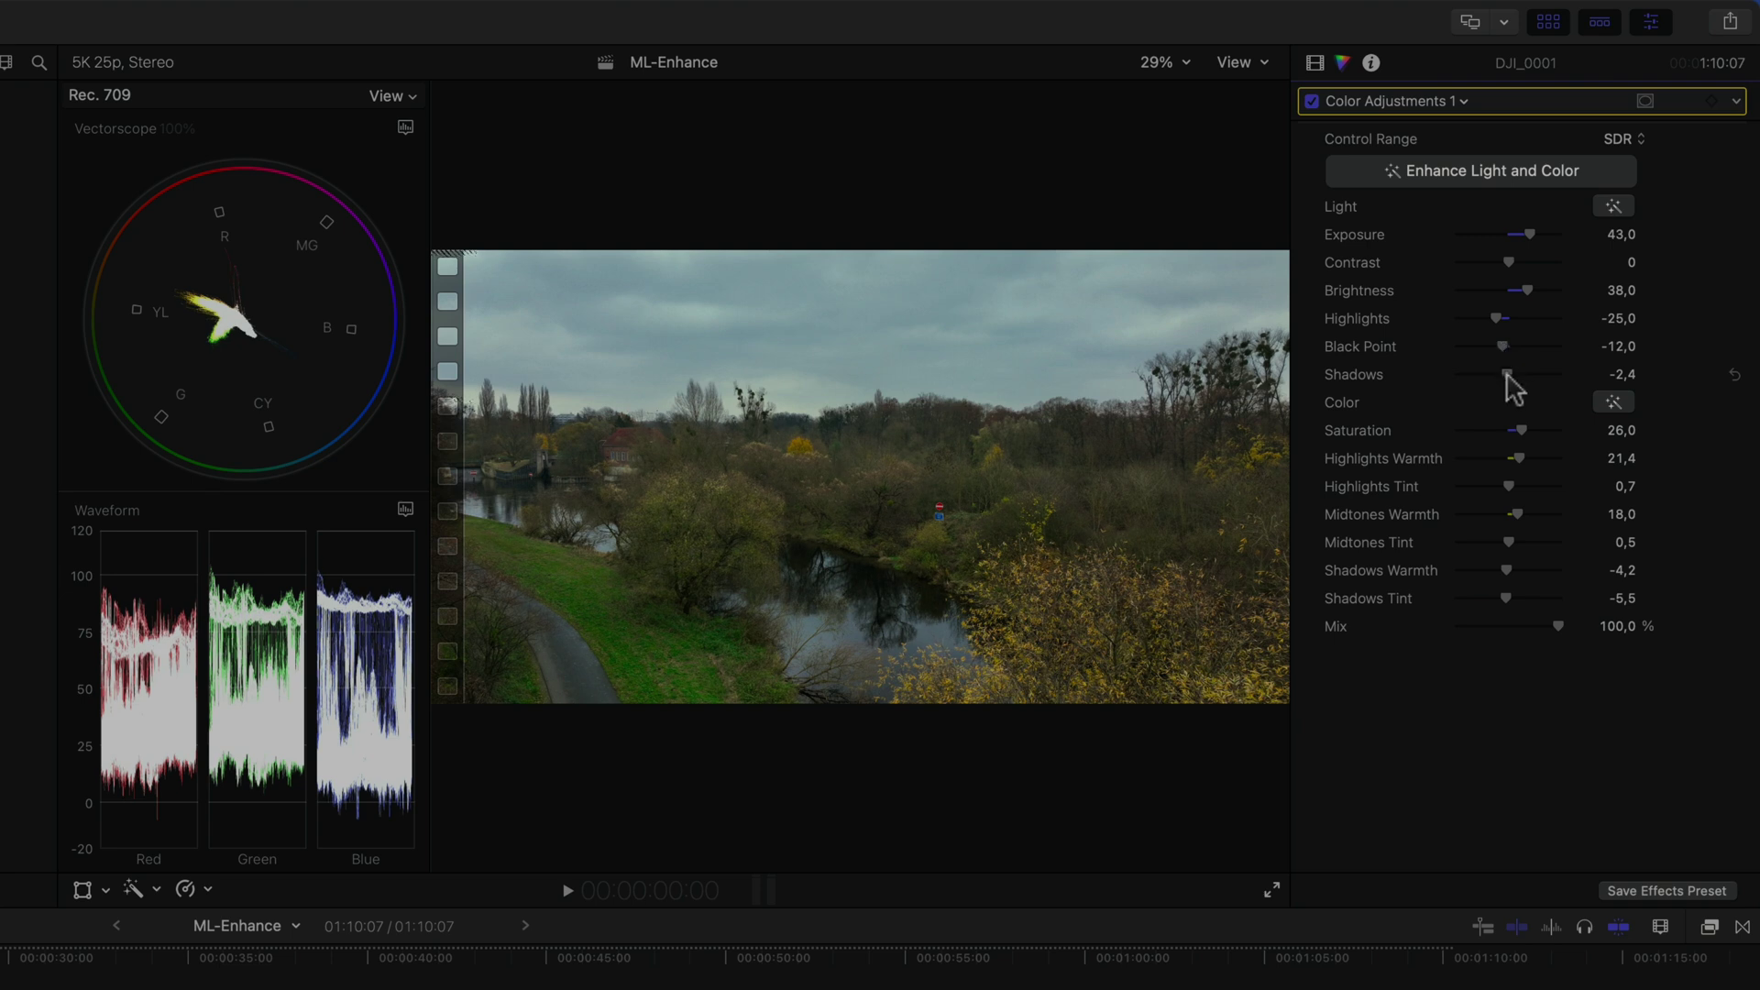
{"action": "left_click_drag", "start_coordinate": [1507, 374], "coordinate": [1514, 374]}
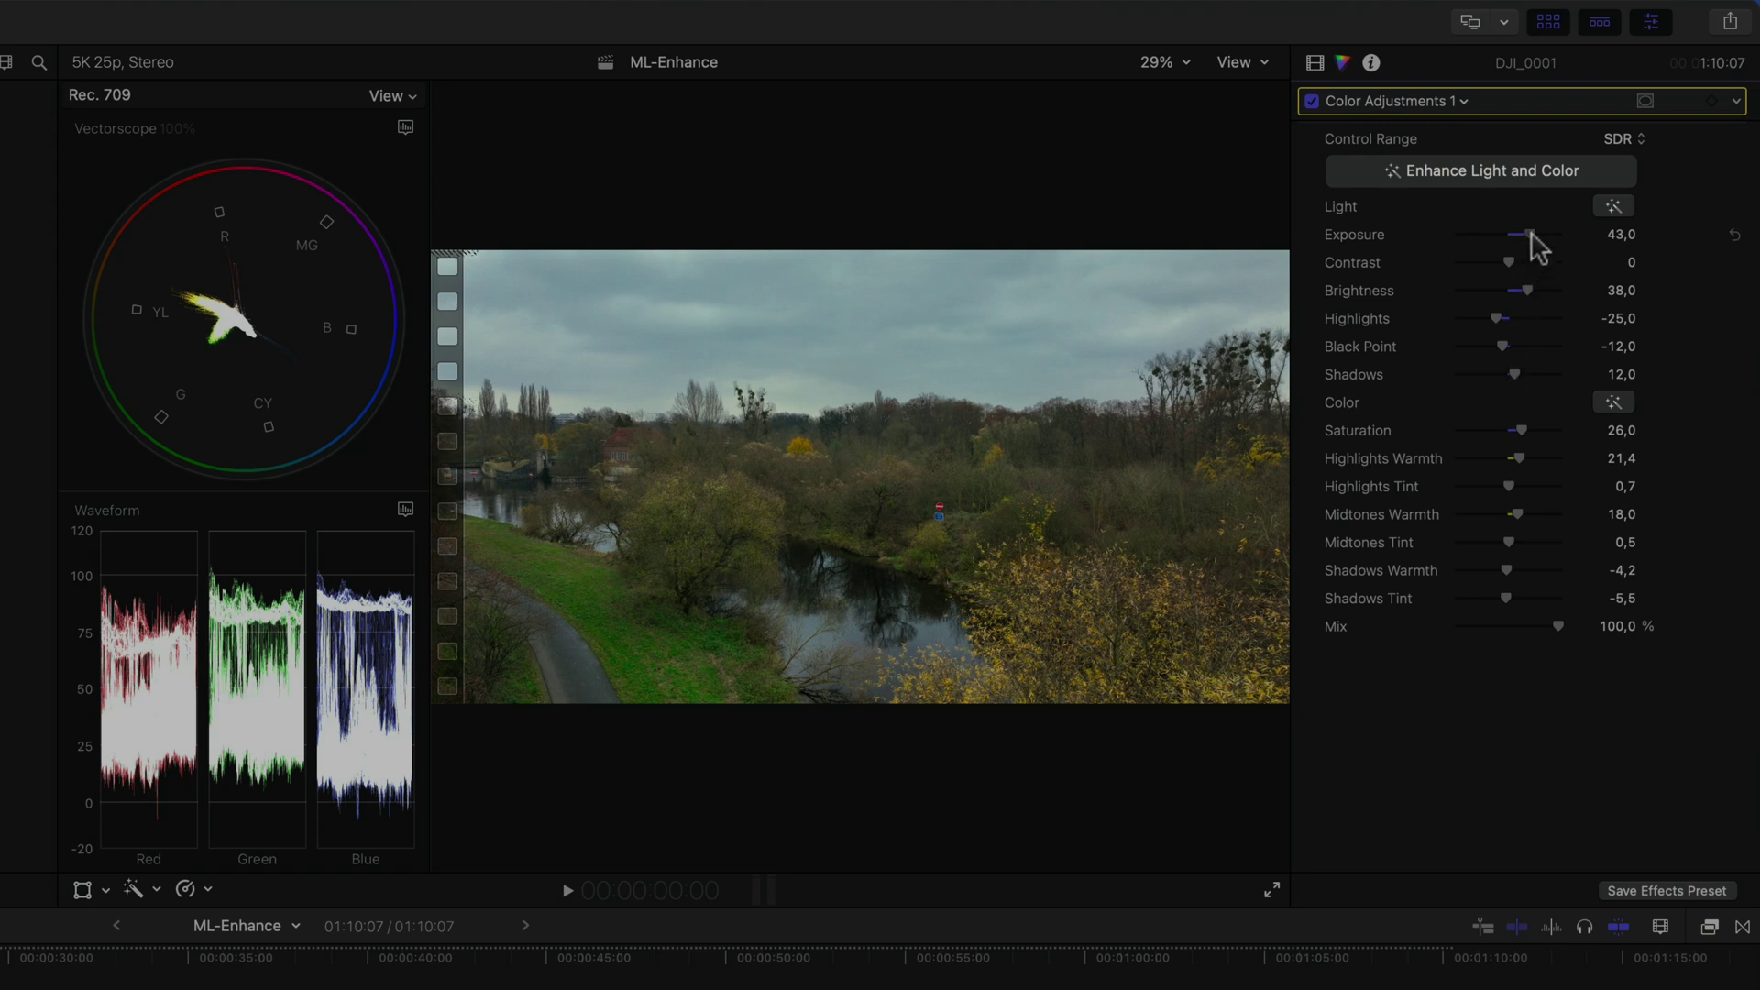
{"action": "left_click_drag", "start_coordinate": [1533, 240], "coordinate": [1537, 246]}
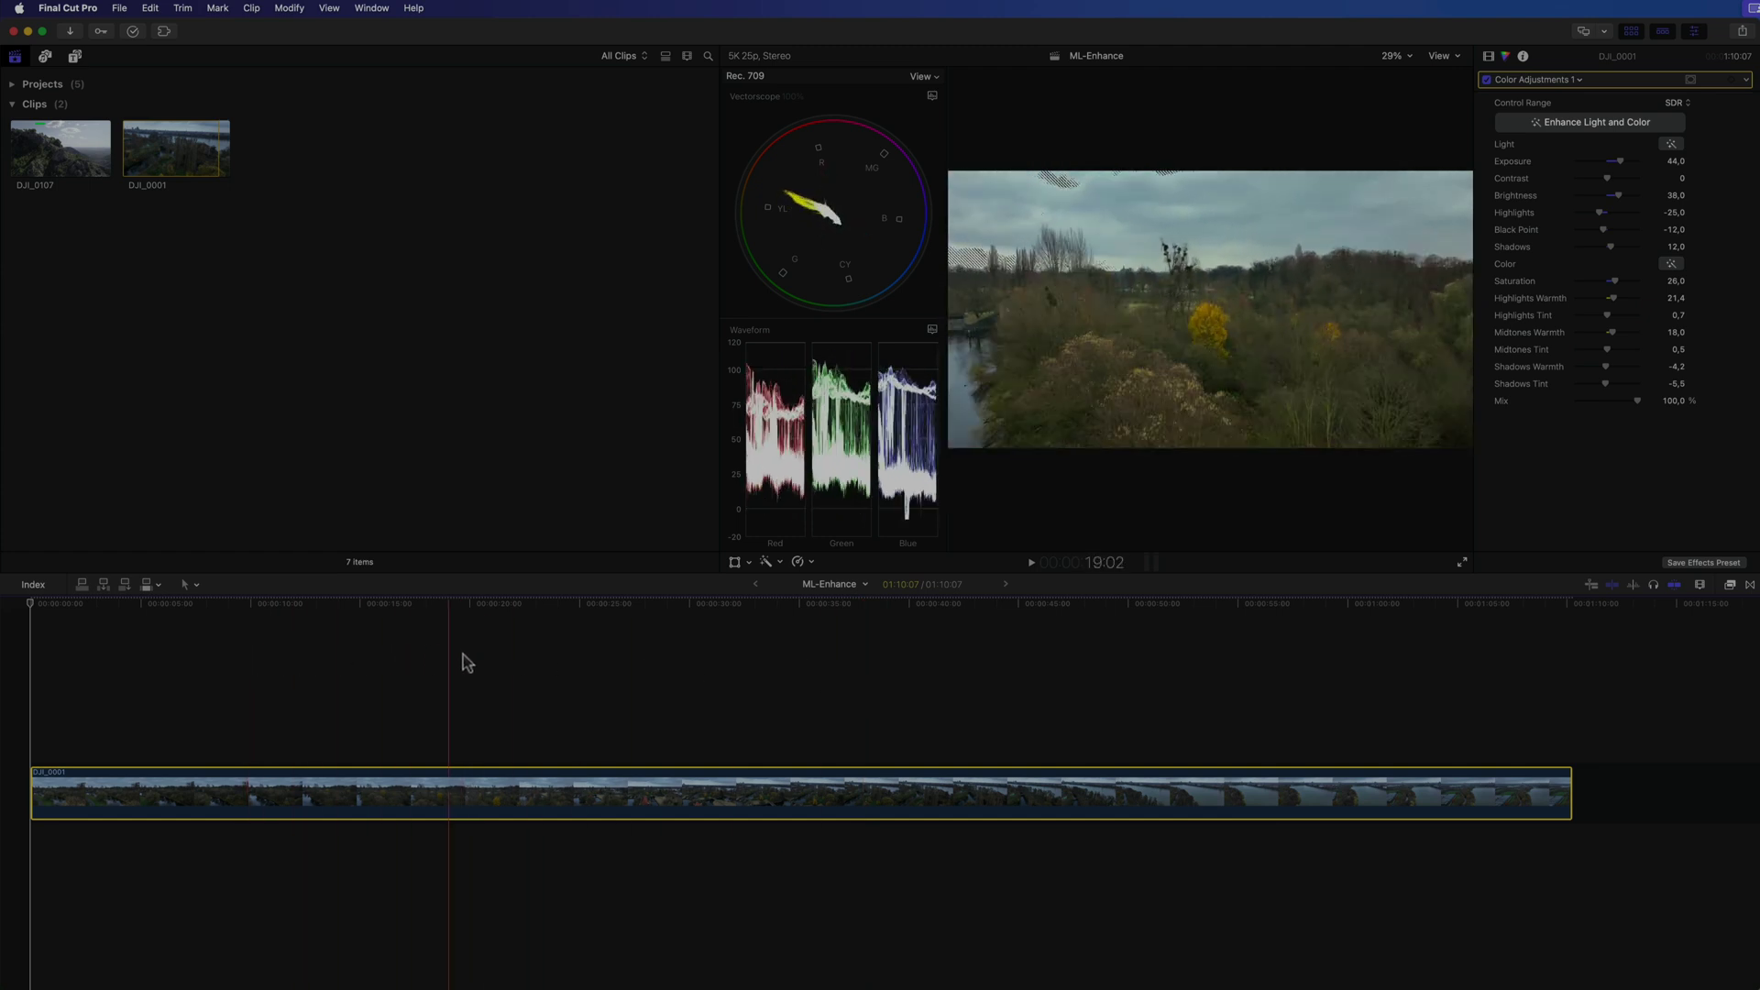
At the overexposed moment, re-run Enhance Light and Color and compare auto colour off and on.
{"action": "left_click", "coordinate": [738, 672]}
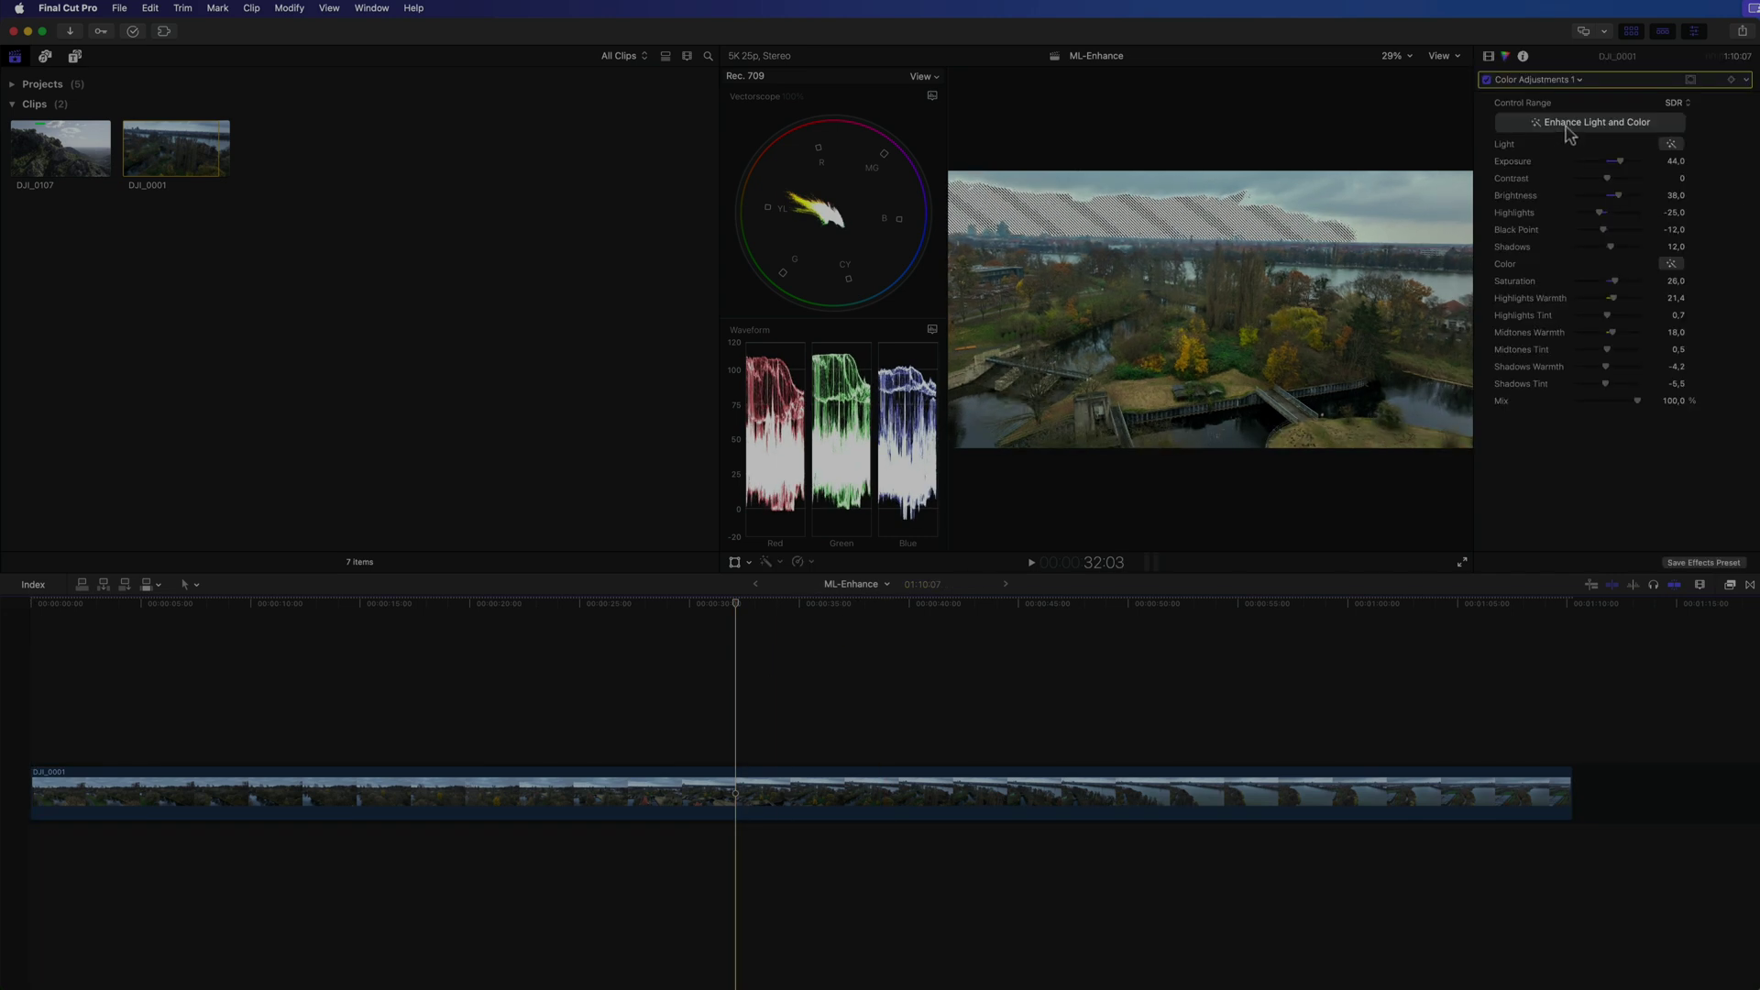
{"action": "left_click", "coordinate": [1567, 125]}
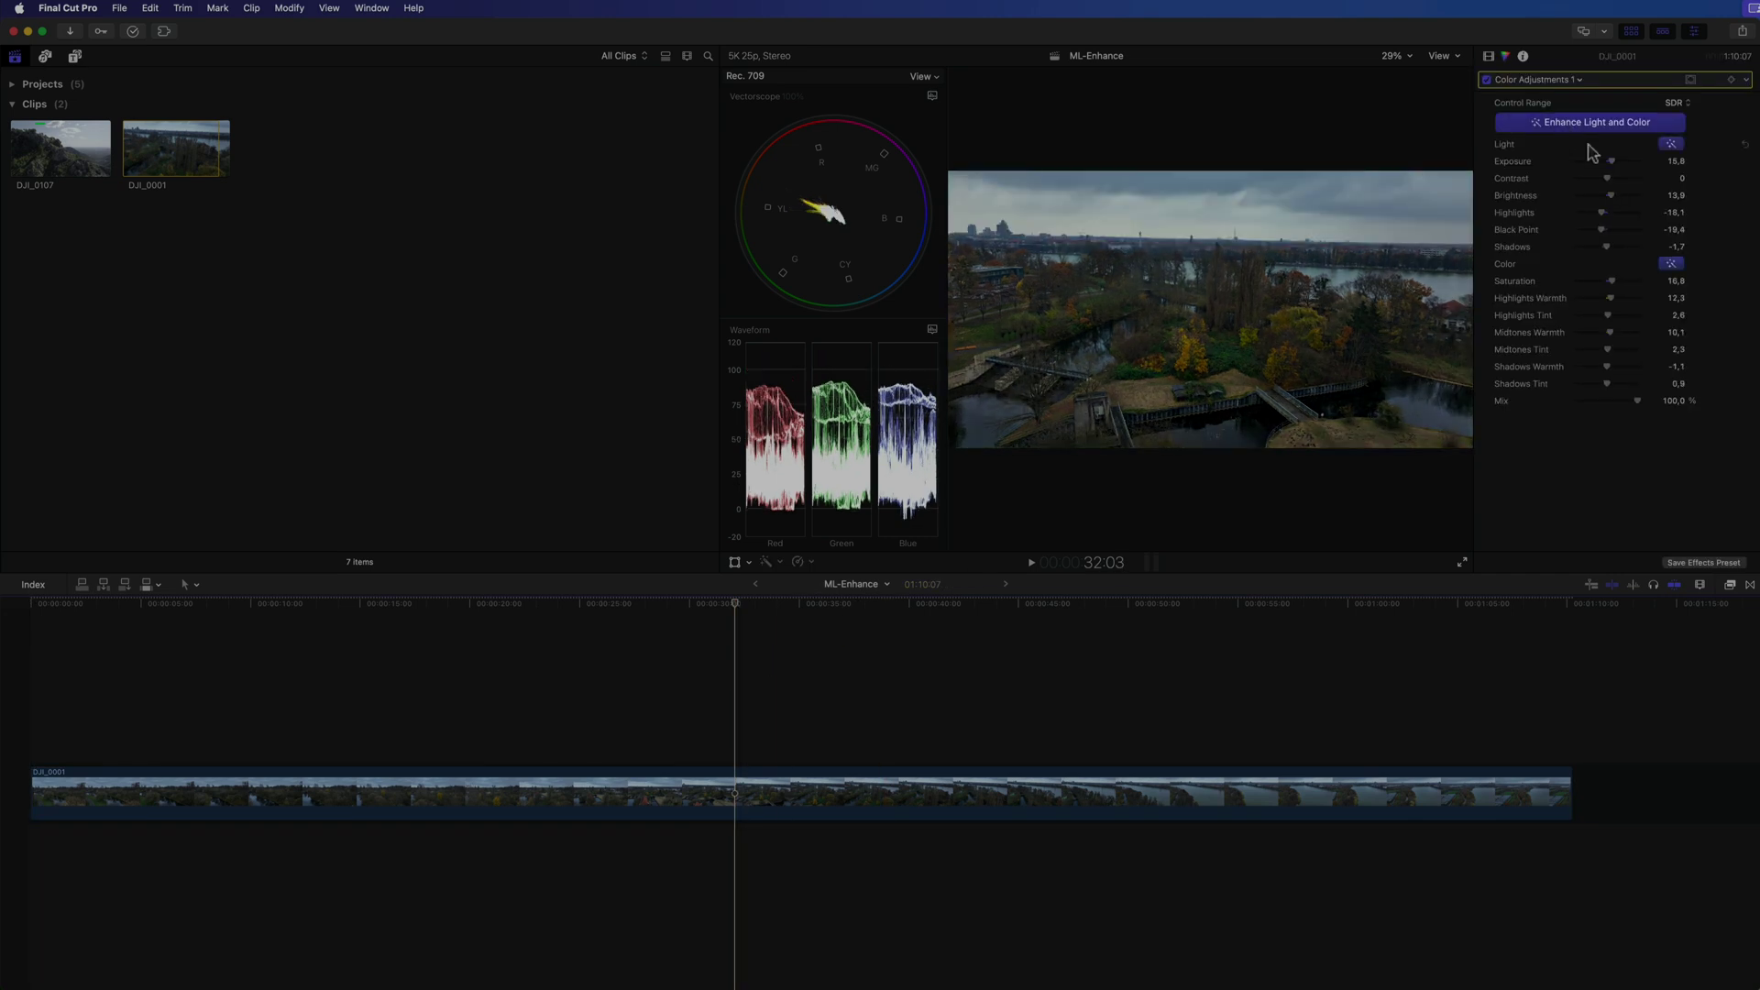
{"action": "left_click", "coordinate": [1670, 264]}
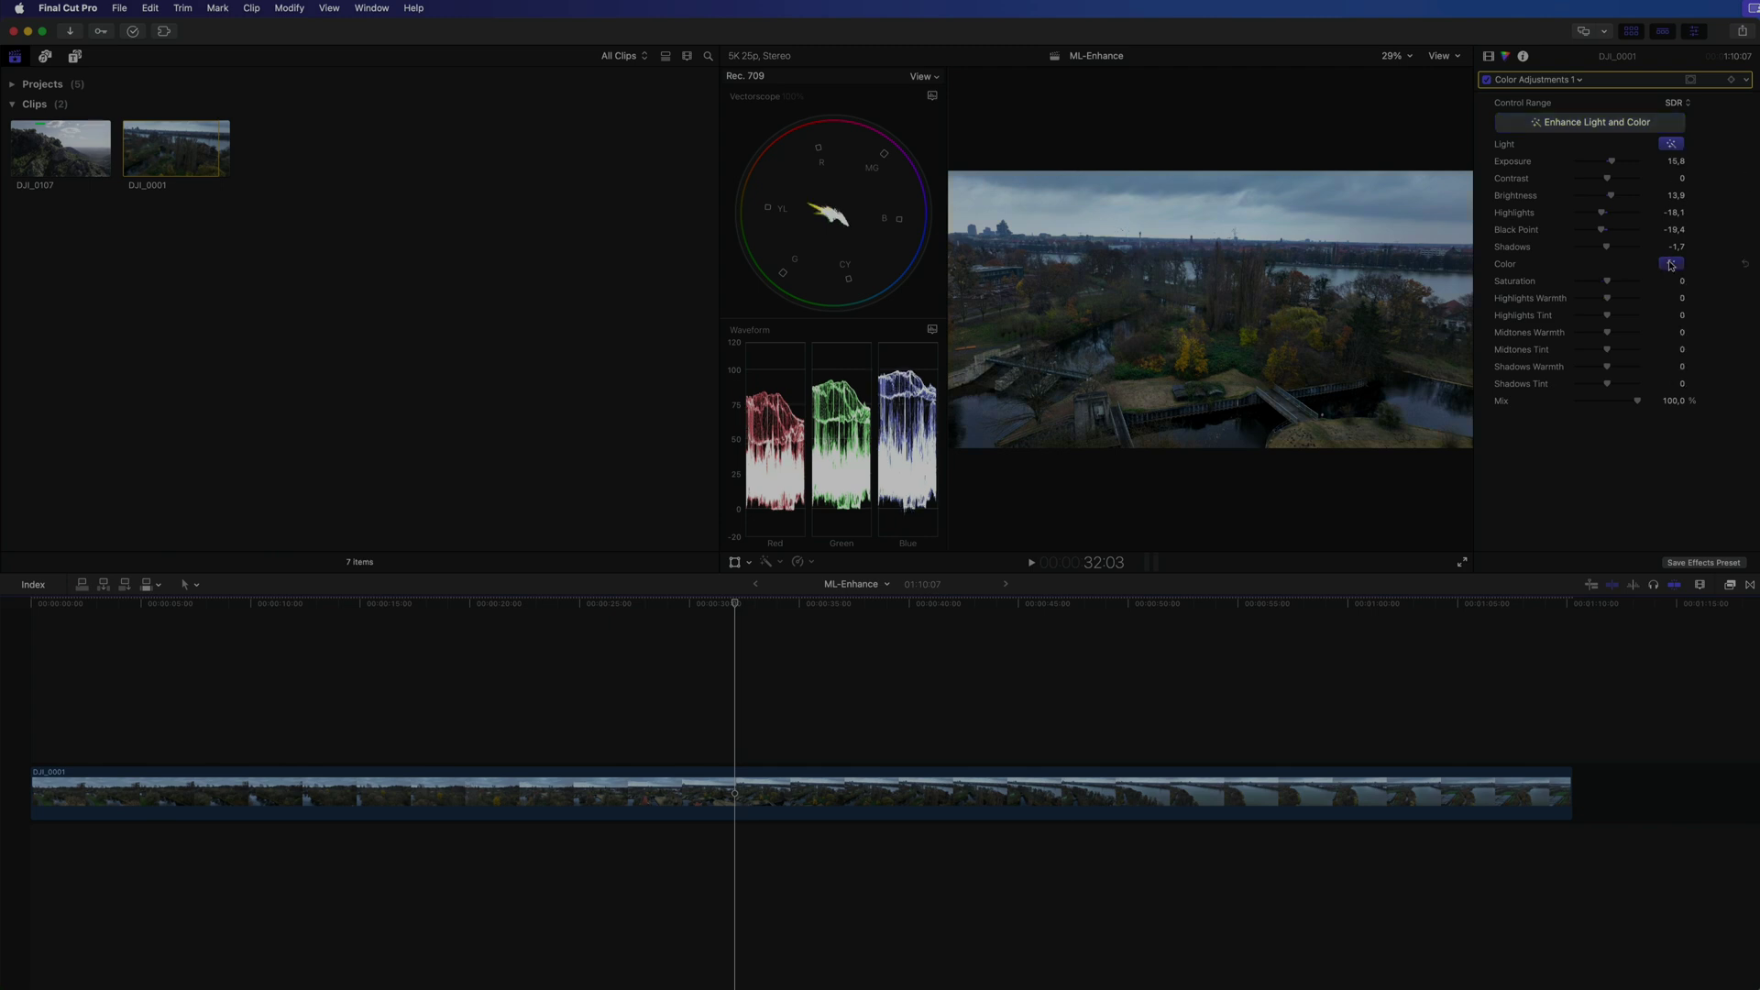
{"action": "left_click", "coordinate": [1670, 265]}
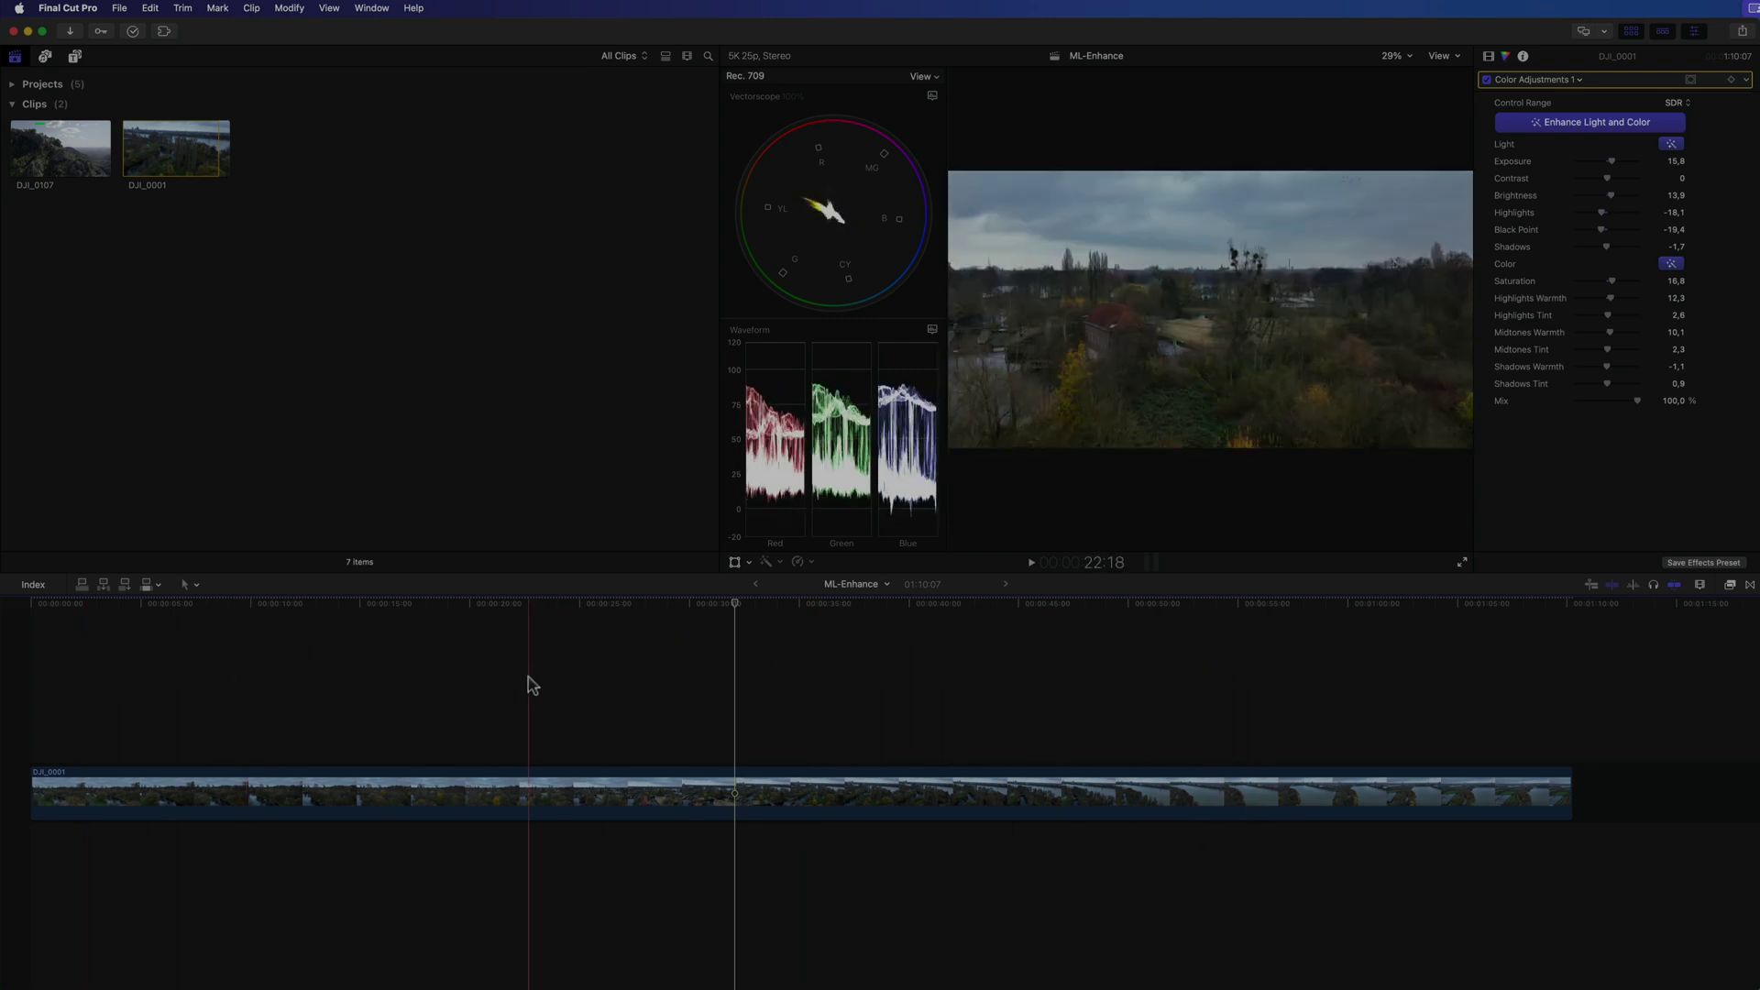
Undo the last change, re-enhance light and colour (exposure 34,1, saturation 4,2) and play back.
{"action": "key", "text": "super+z"}
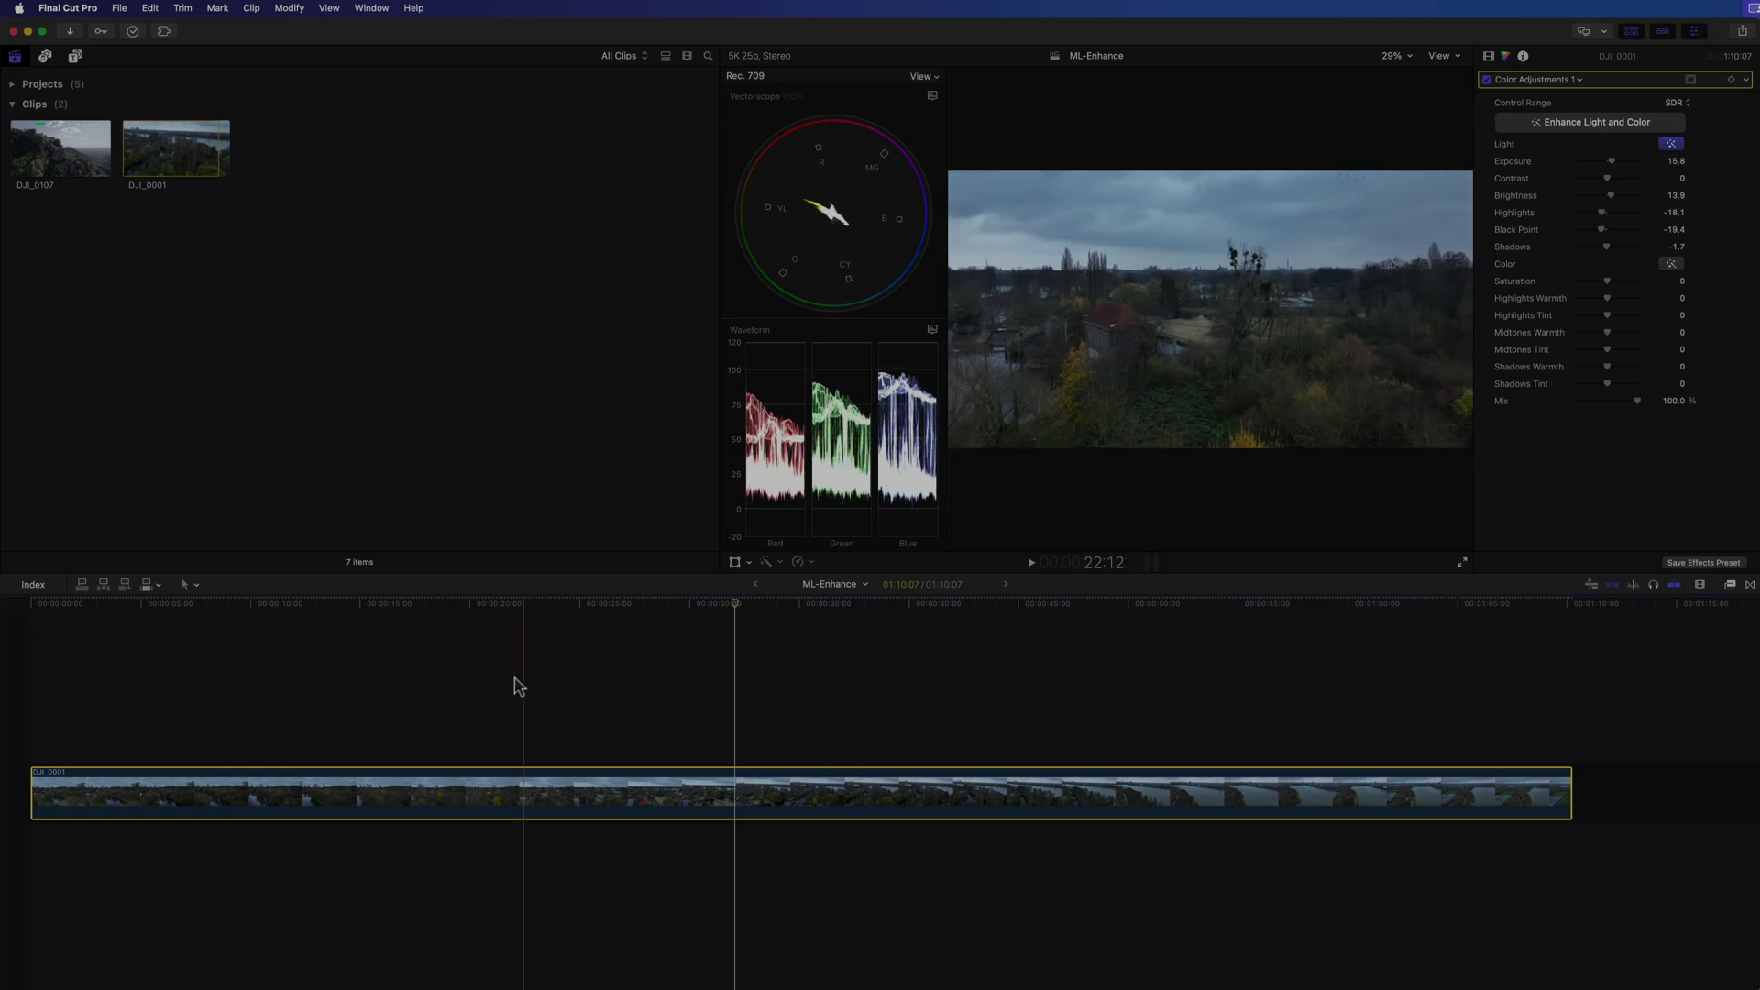
{"action": "left_click", "coordinate": [34, 662]}
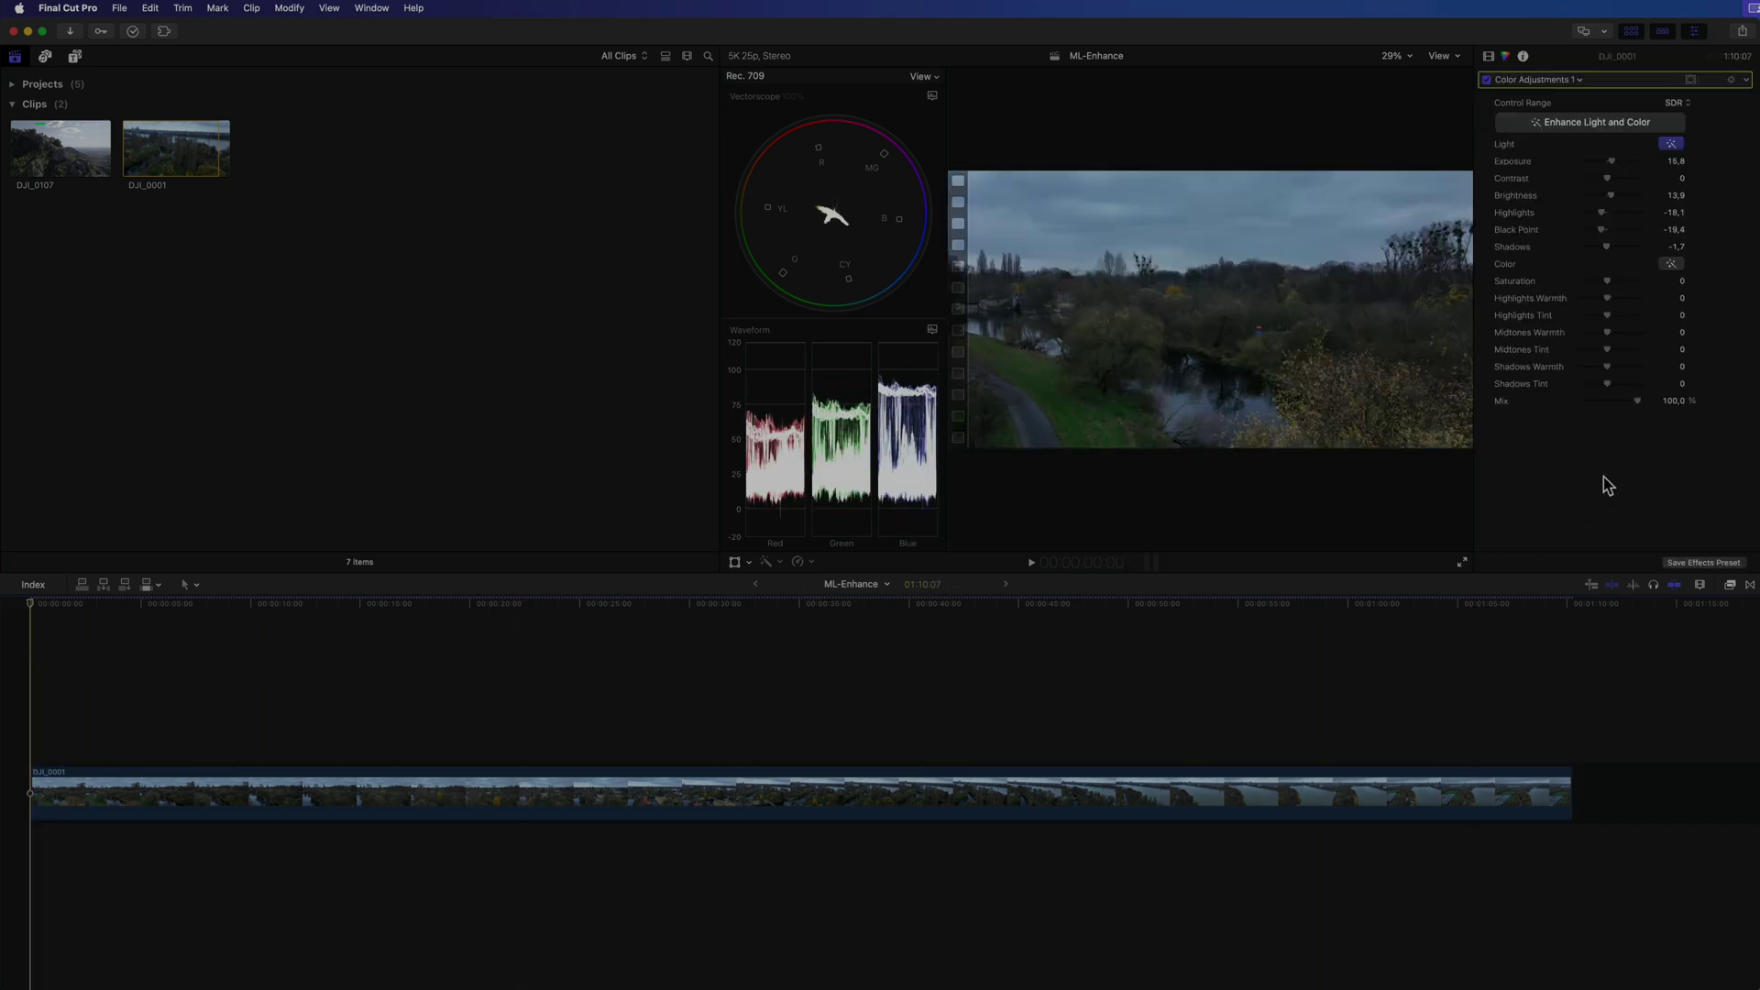
{"action": "left_click", "coordinate": [1603, 125]}
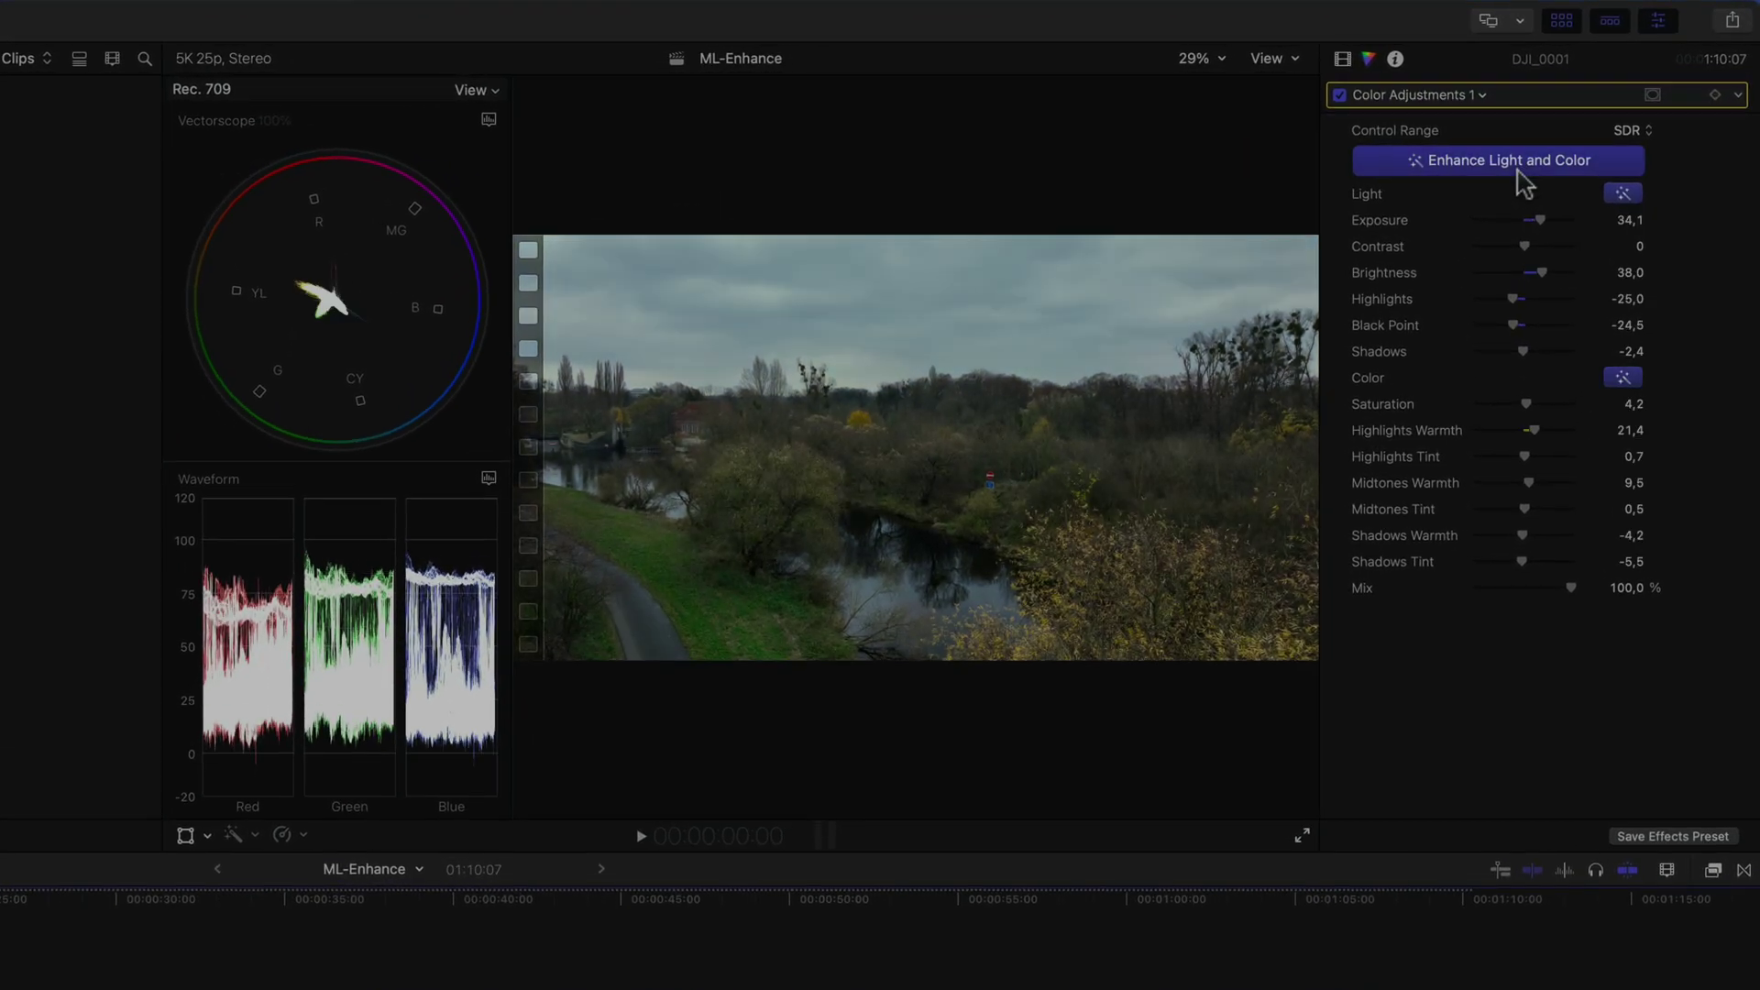
{"action": "key", "text": "space"}
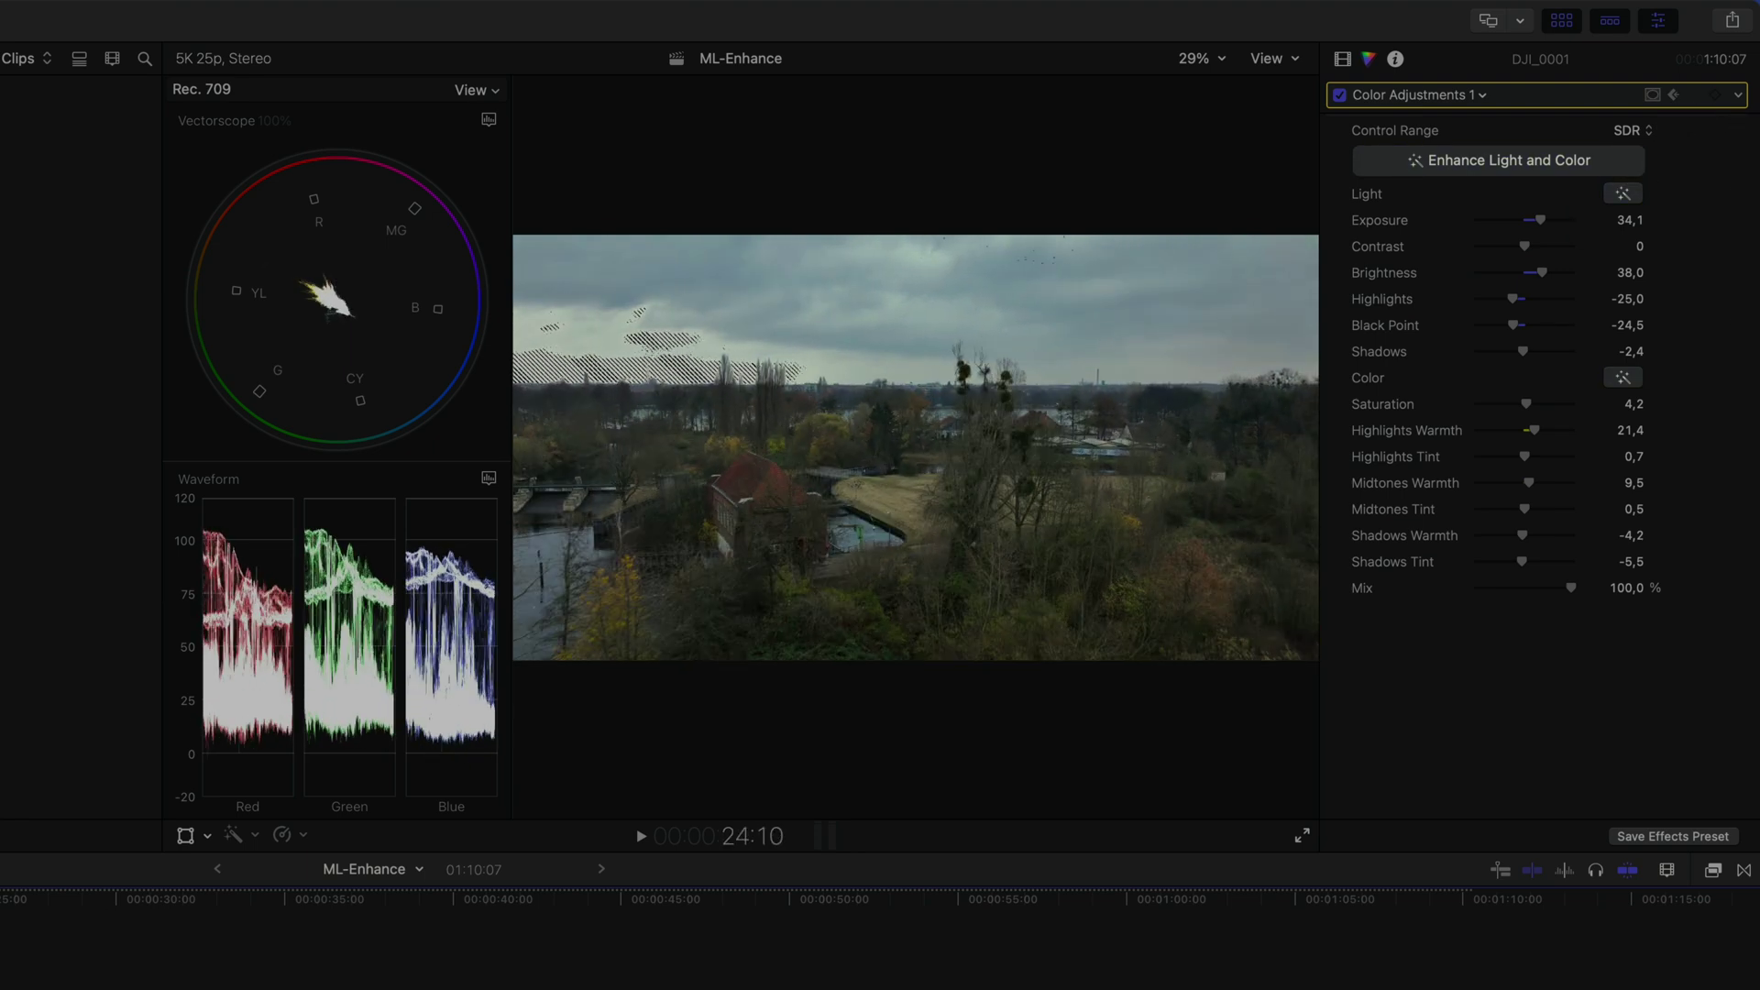
Keyframe exposure, then later in the clip lower exposure to 23 and raise saturation to 14.
{"action": "left_click_drag", "start_coordinate": [1541, 220], "coordinate": [1537, 221]}
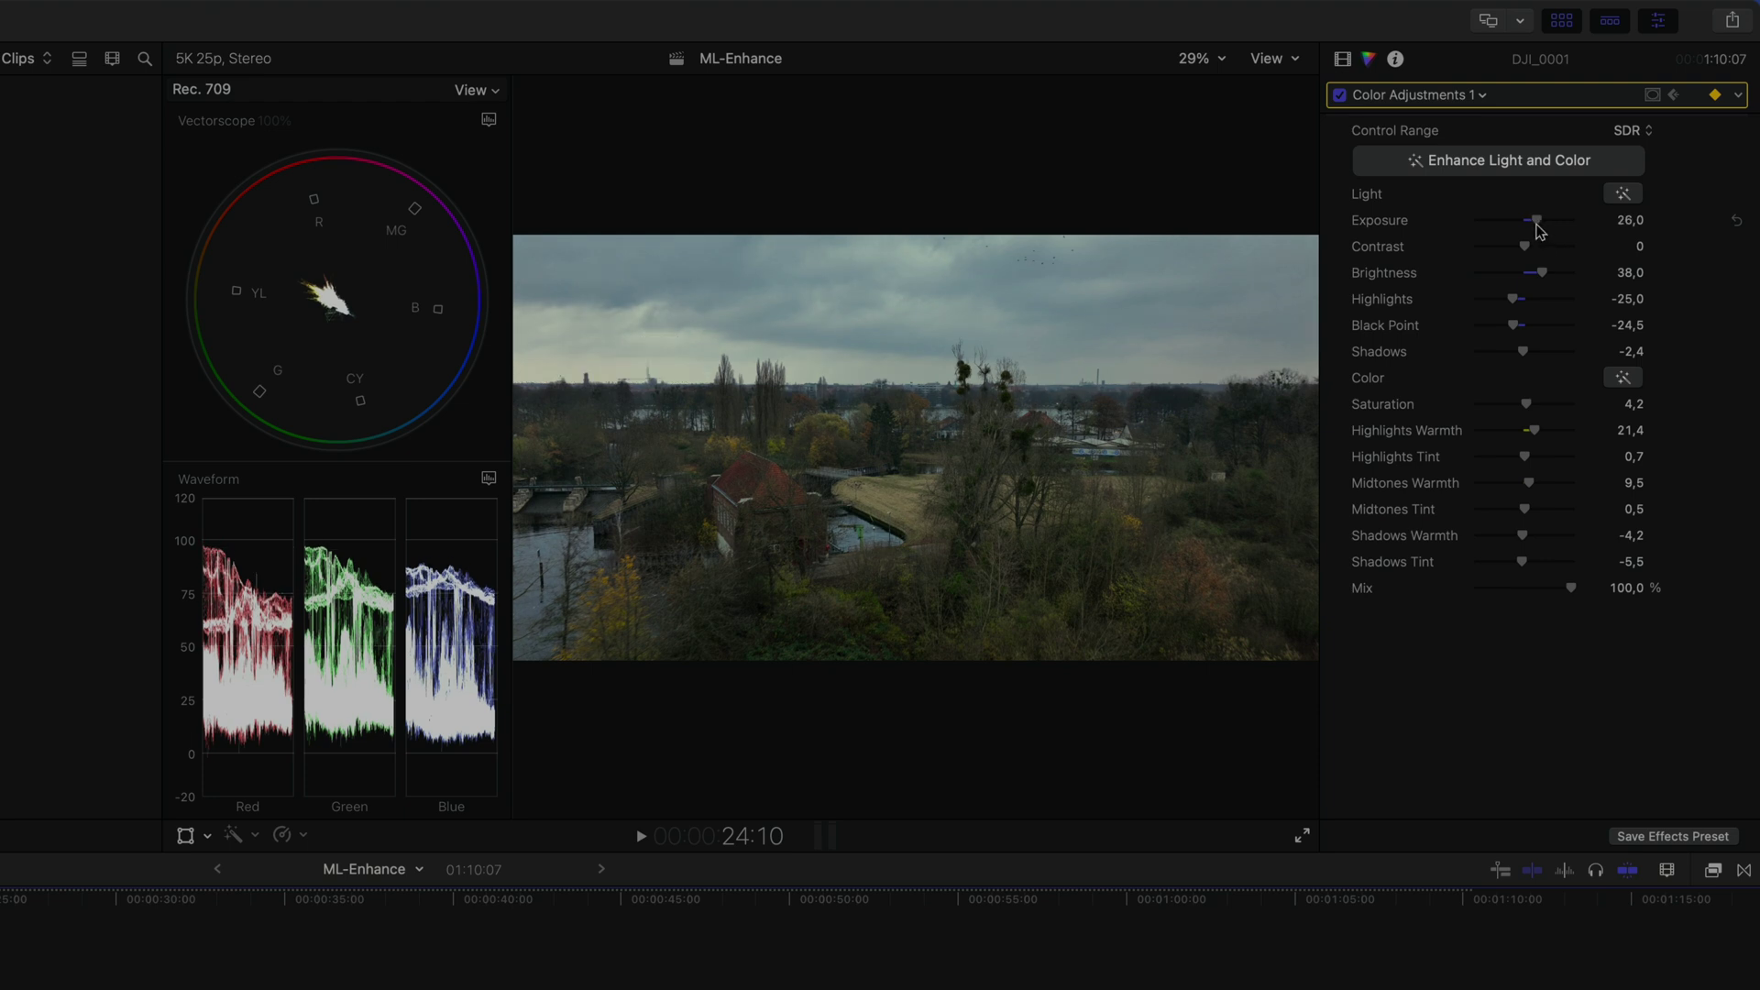
{"action": "left_click_drag", "start_coordinate": [1526, 404], "coordinate": [1530, 405]}
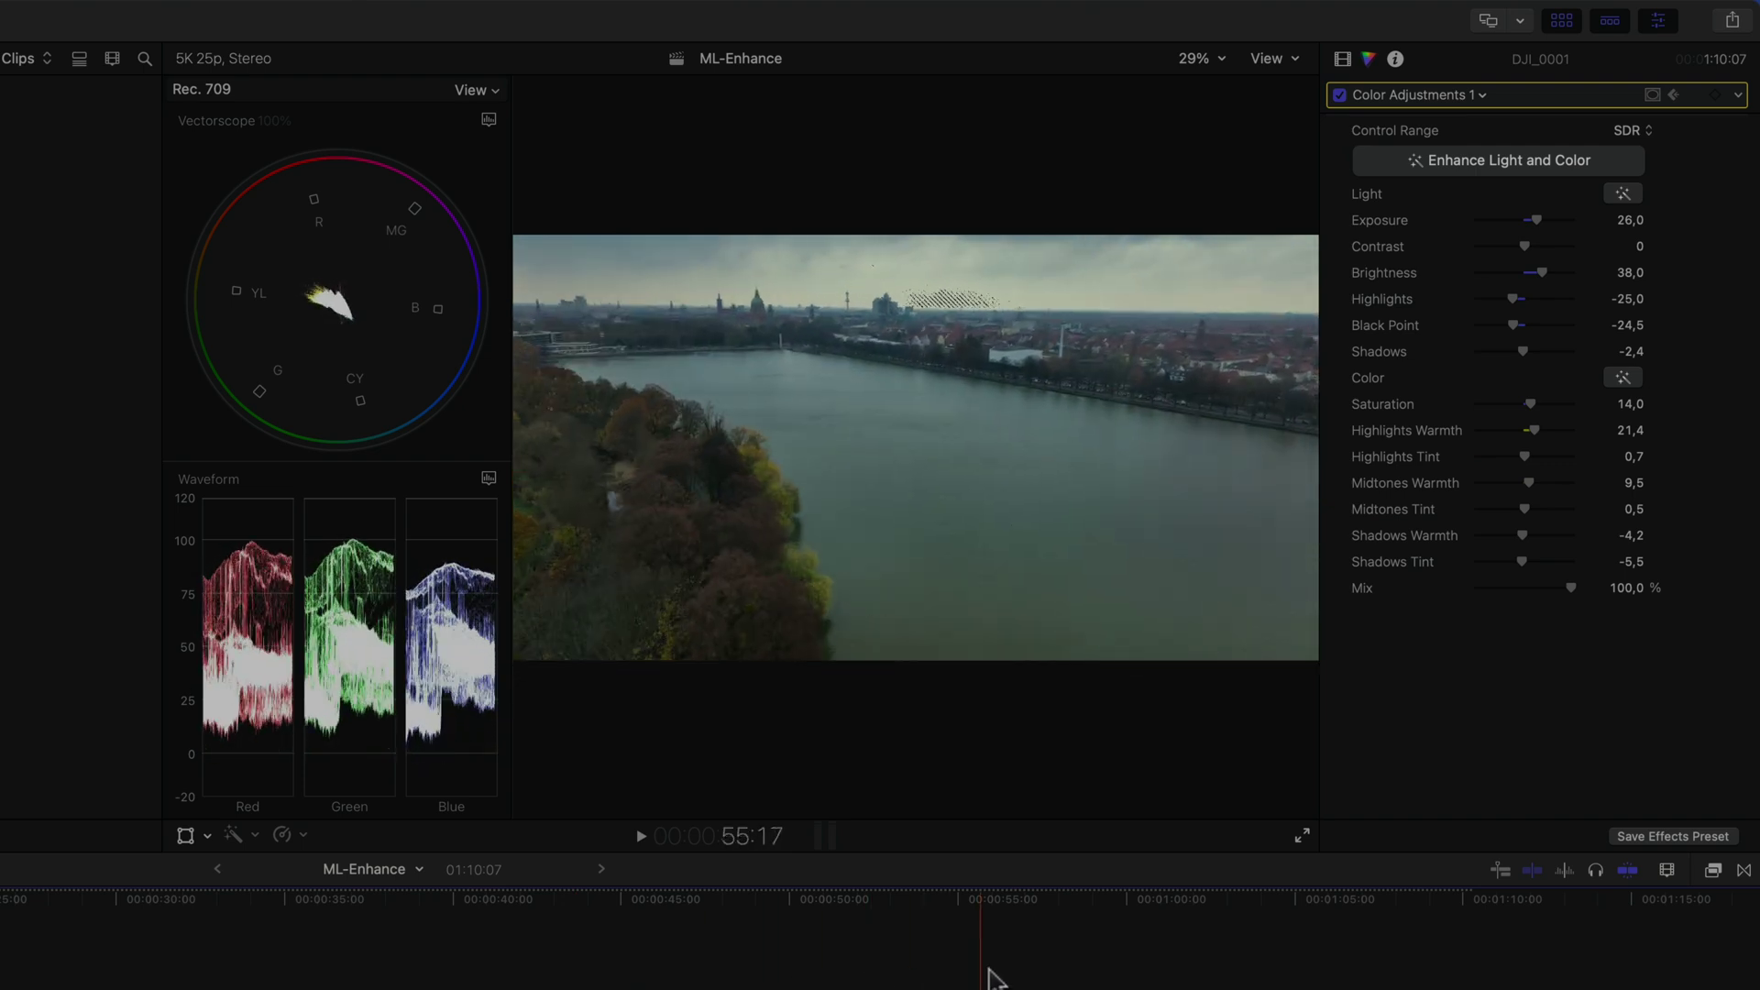
{"action": "left_click", "coordinate": [935, 976]}
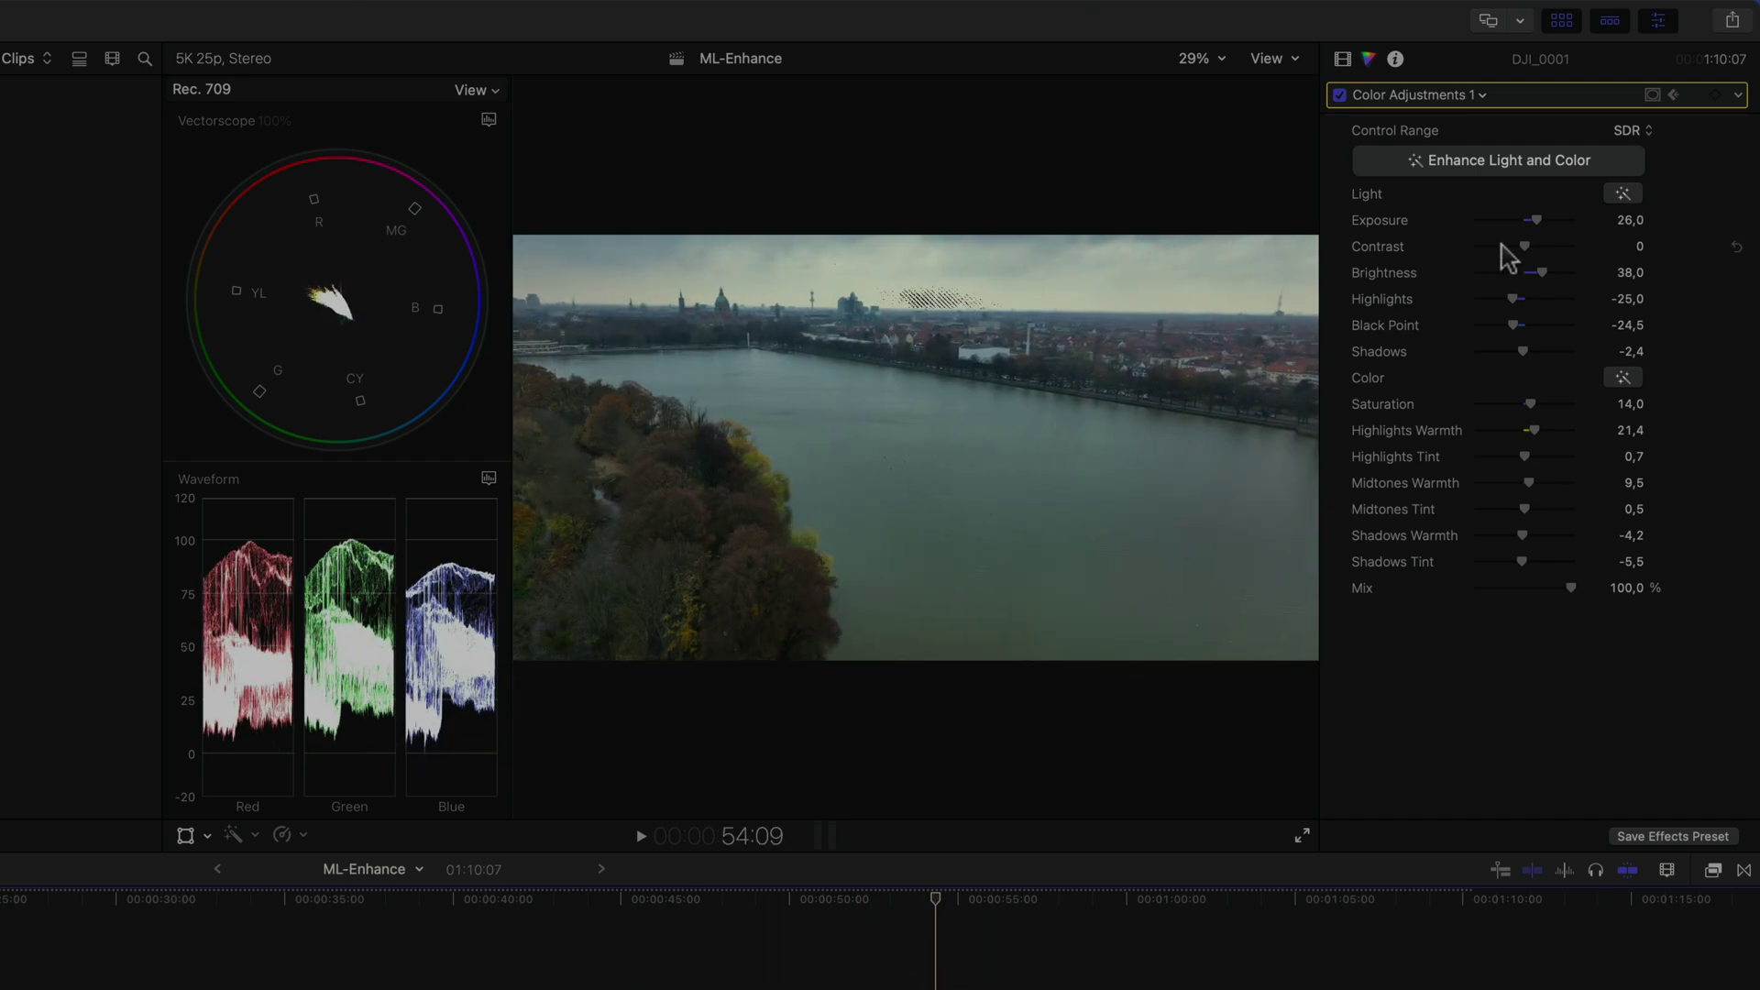
{"action": "left_click_drag", "start_coordinate": [1536, 220], "coordinate": [1631, 218]}
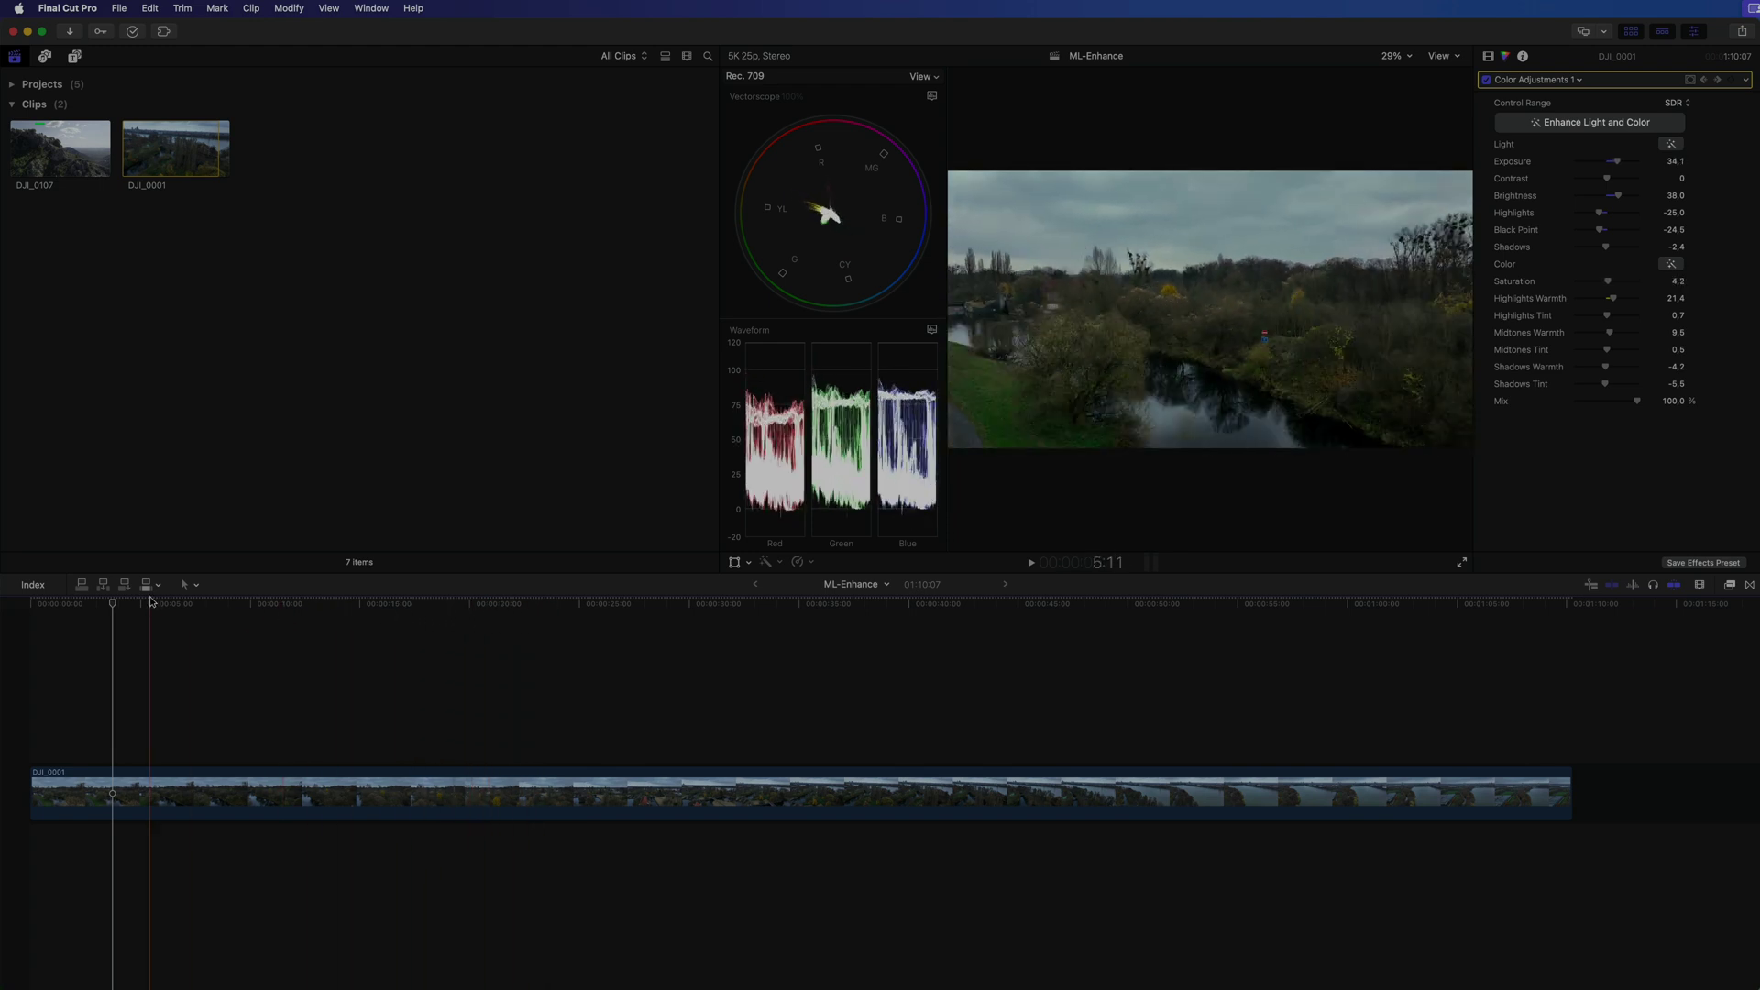
Park the playhead at 38:13 and show the Color video effects.
{"action": "left_click", "coordinate": [876, 603]}
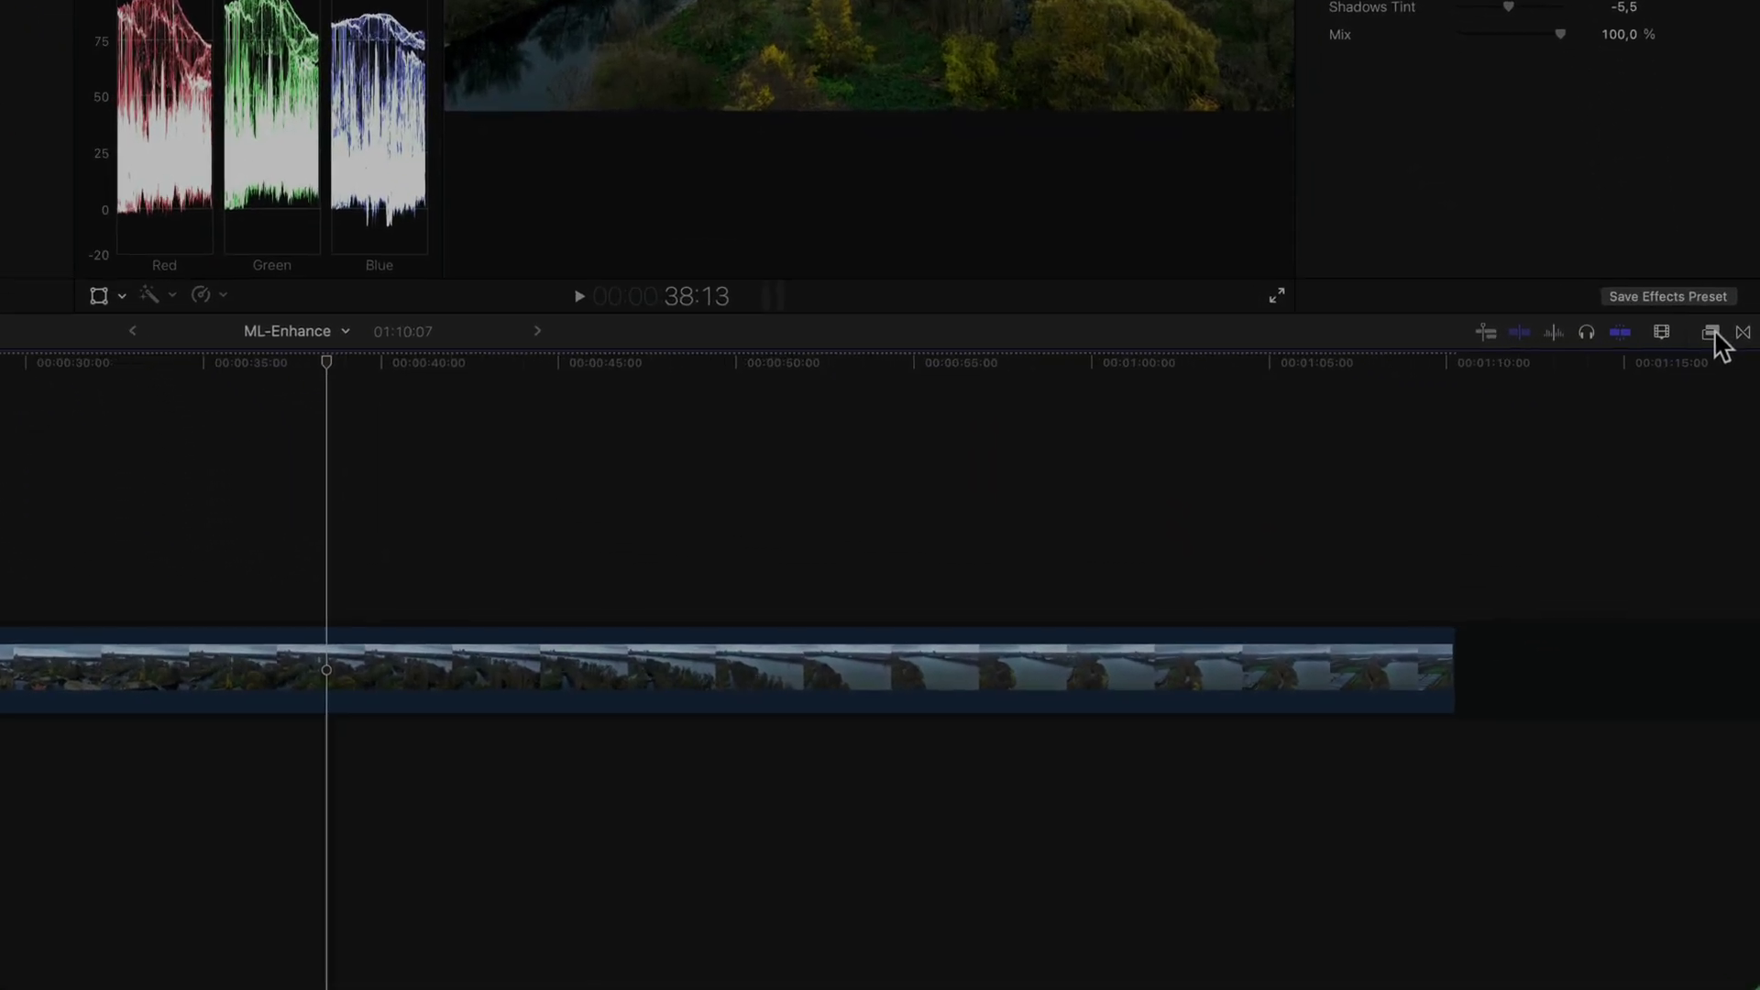
{"action": "left_click", "coordinate": [1744, 494]}
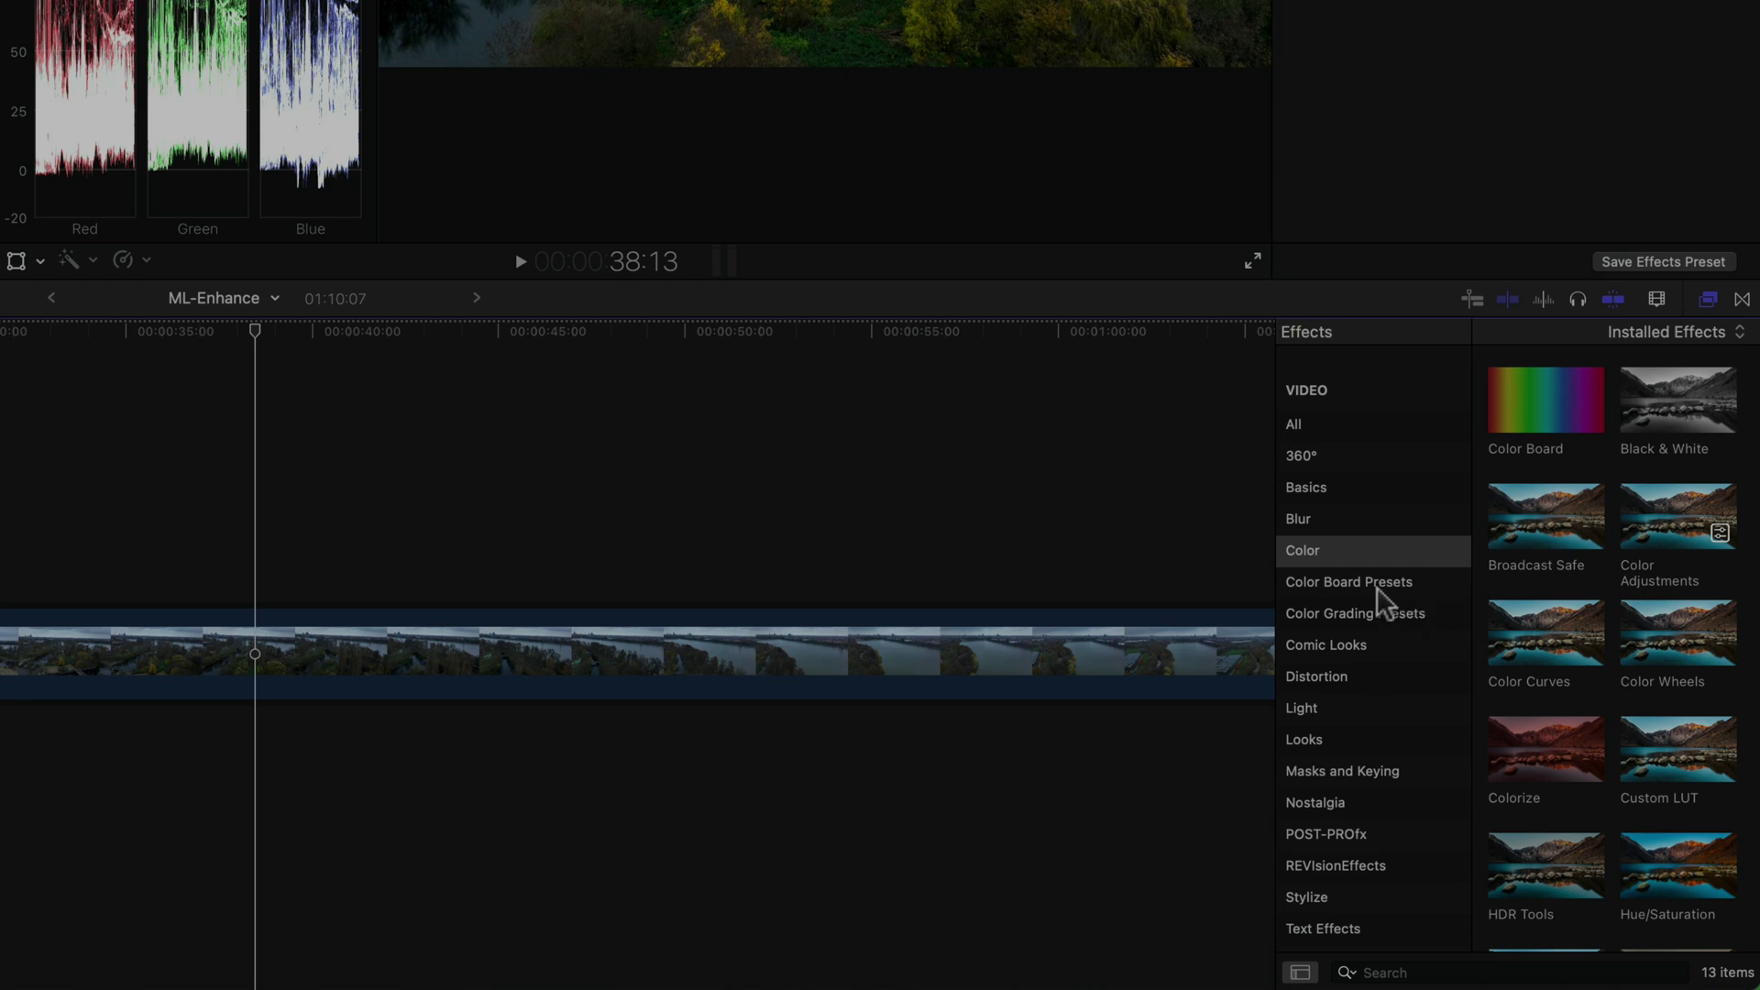
Browse the Color Grading Presets, then close the effects browser.
{"action": "left_click", "coordinate": [1384, 621]}
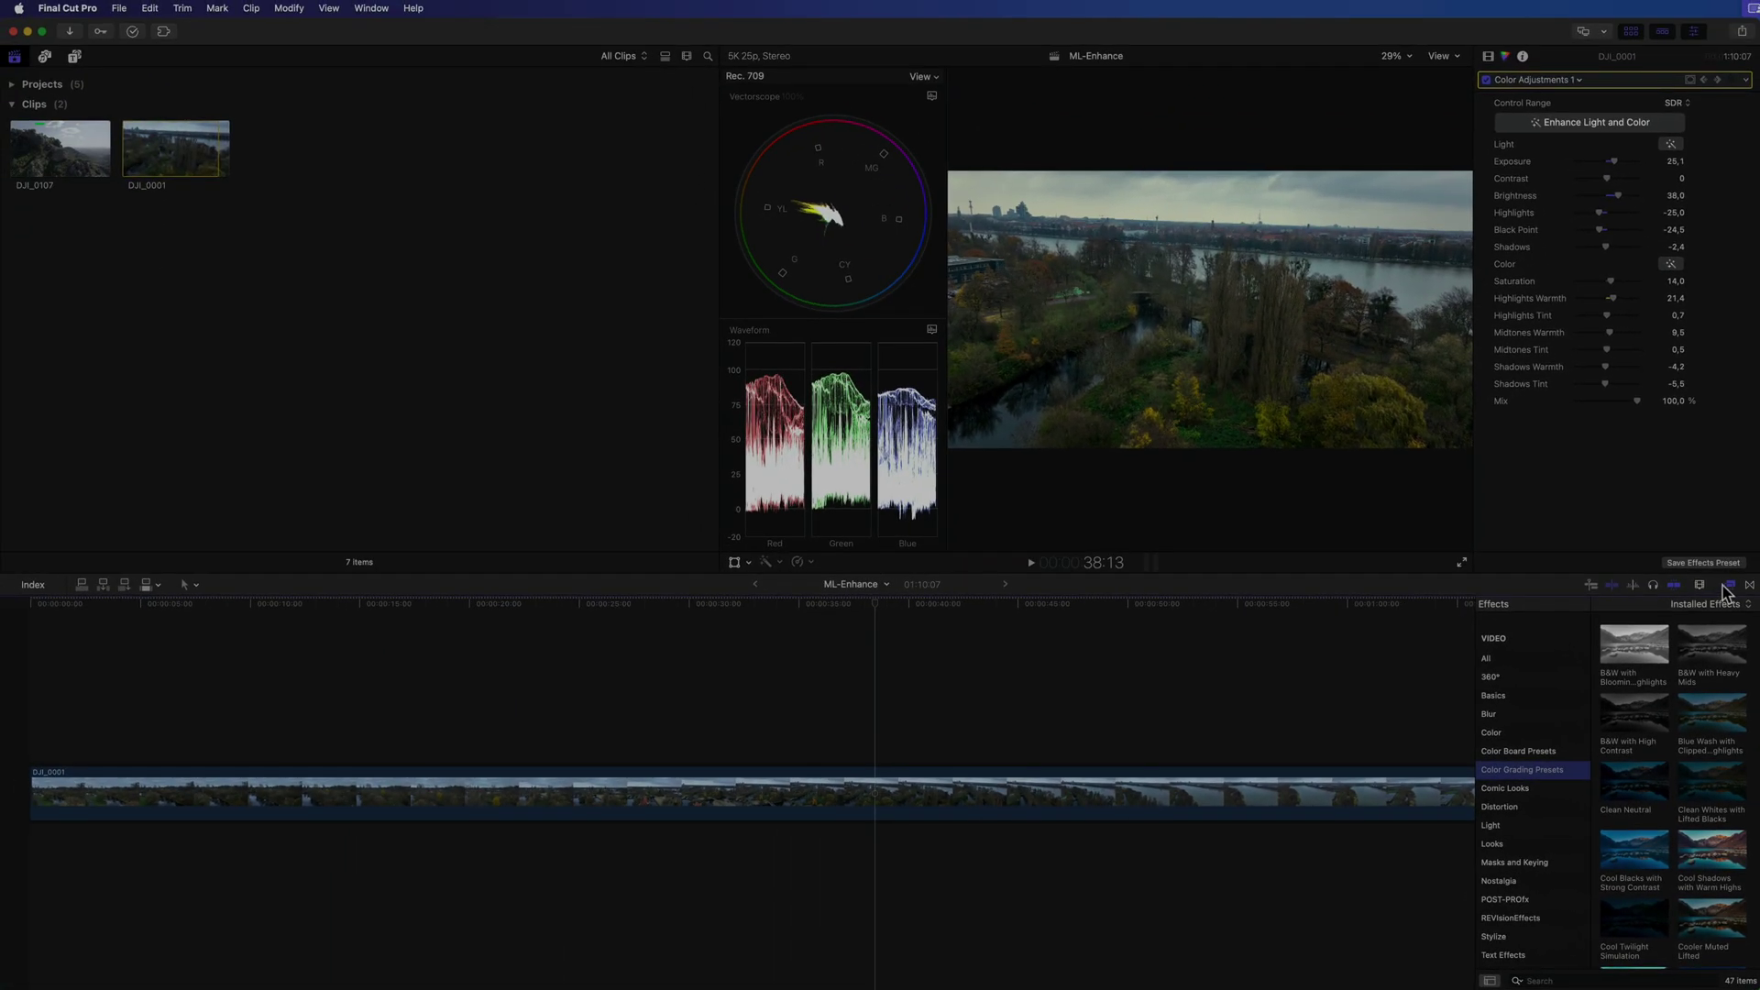
{"action": "left_click", "coordinate": [1730, 584]}
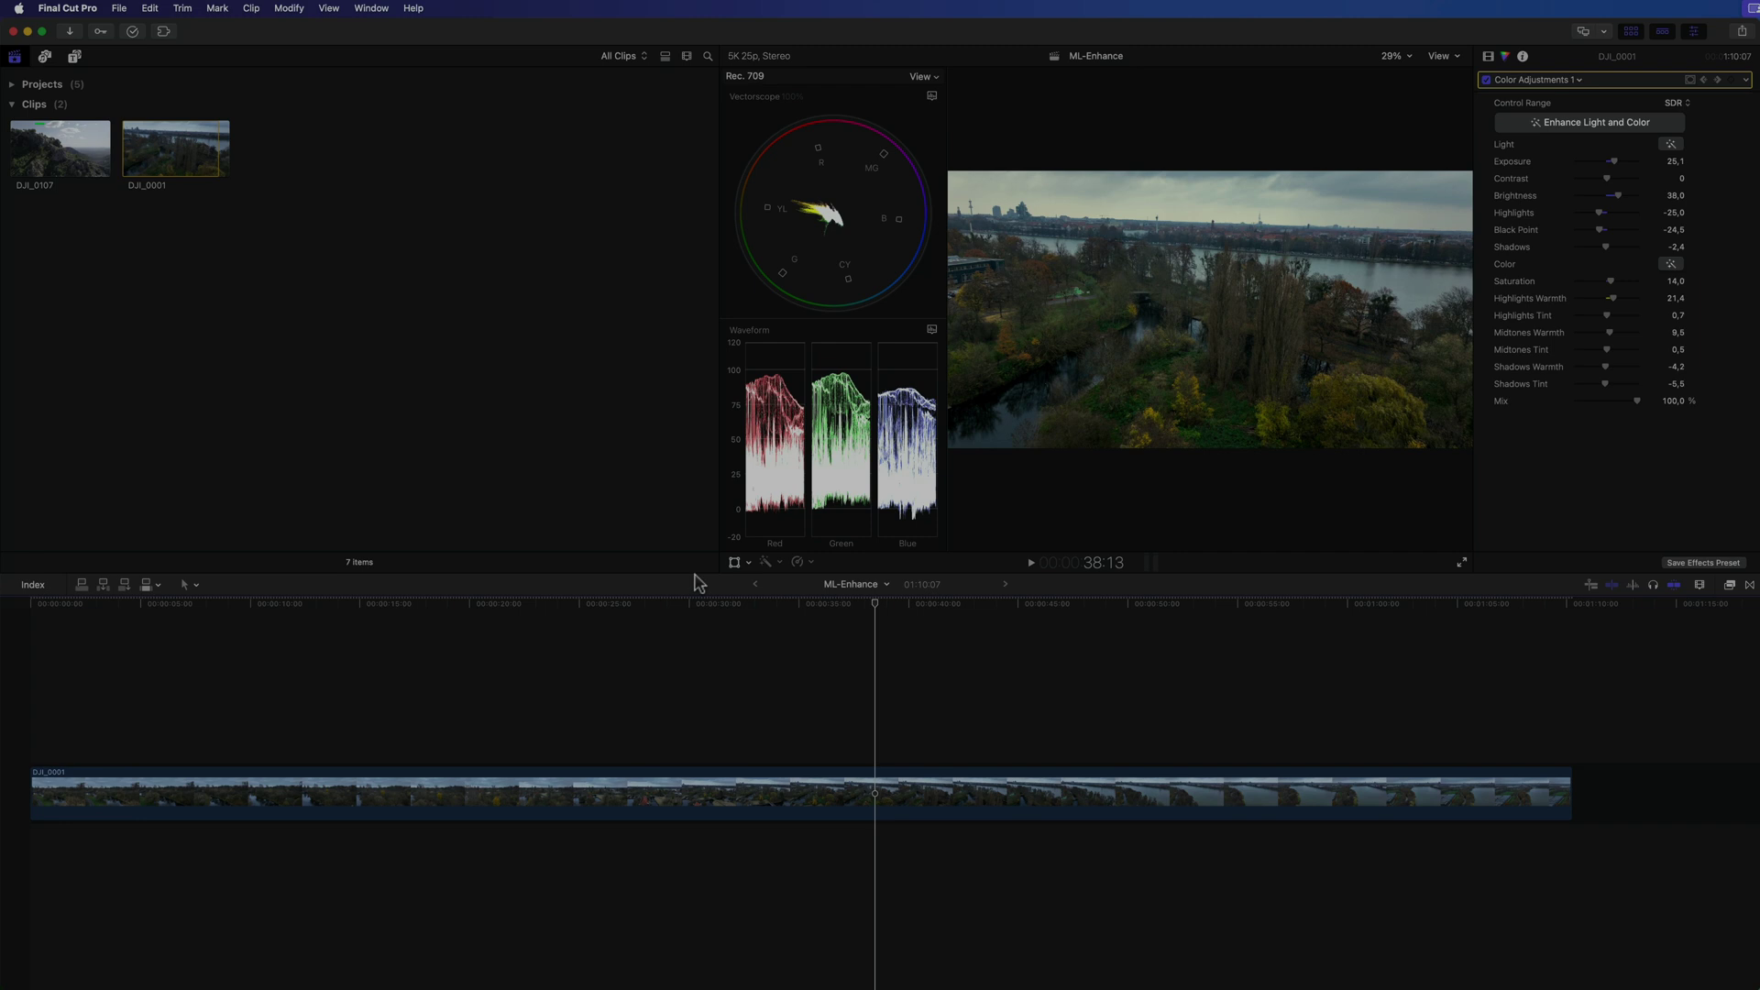
Set the General preference for default colour correction to Color Adjustments.
{"action": "key", "text": "super+comma"}
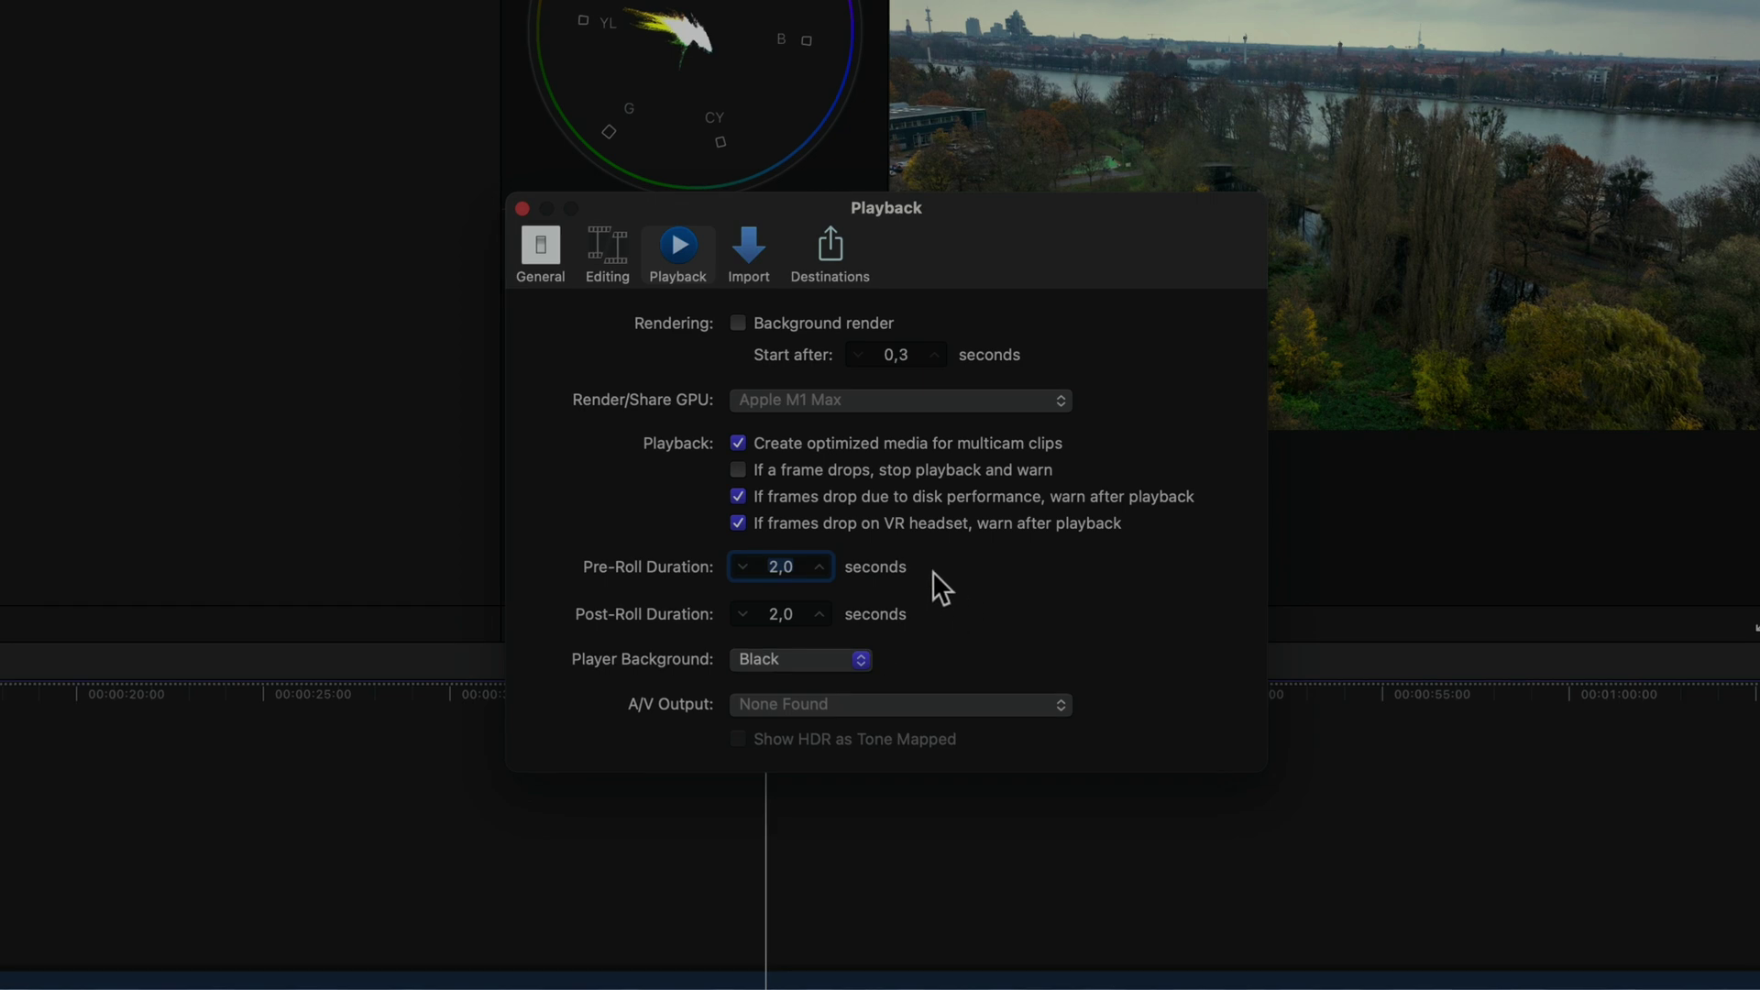
{"action": "left_click", "coordinate": [538, 246]}
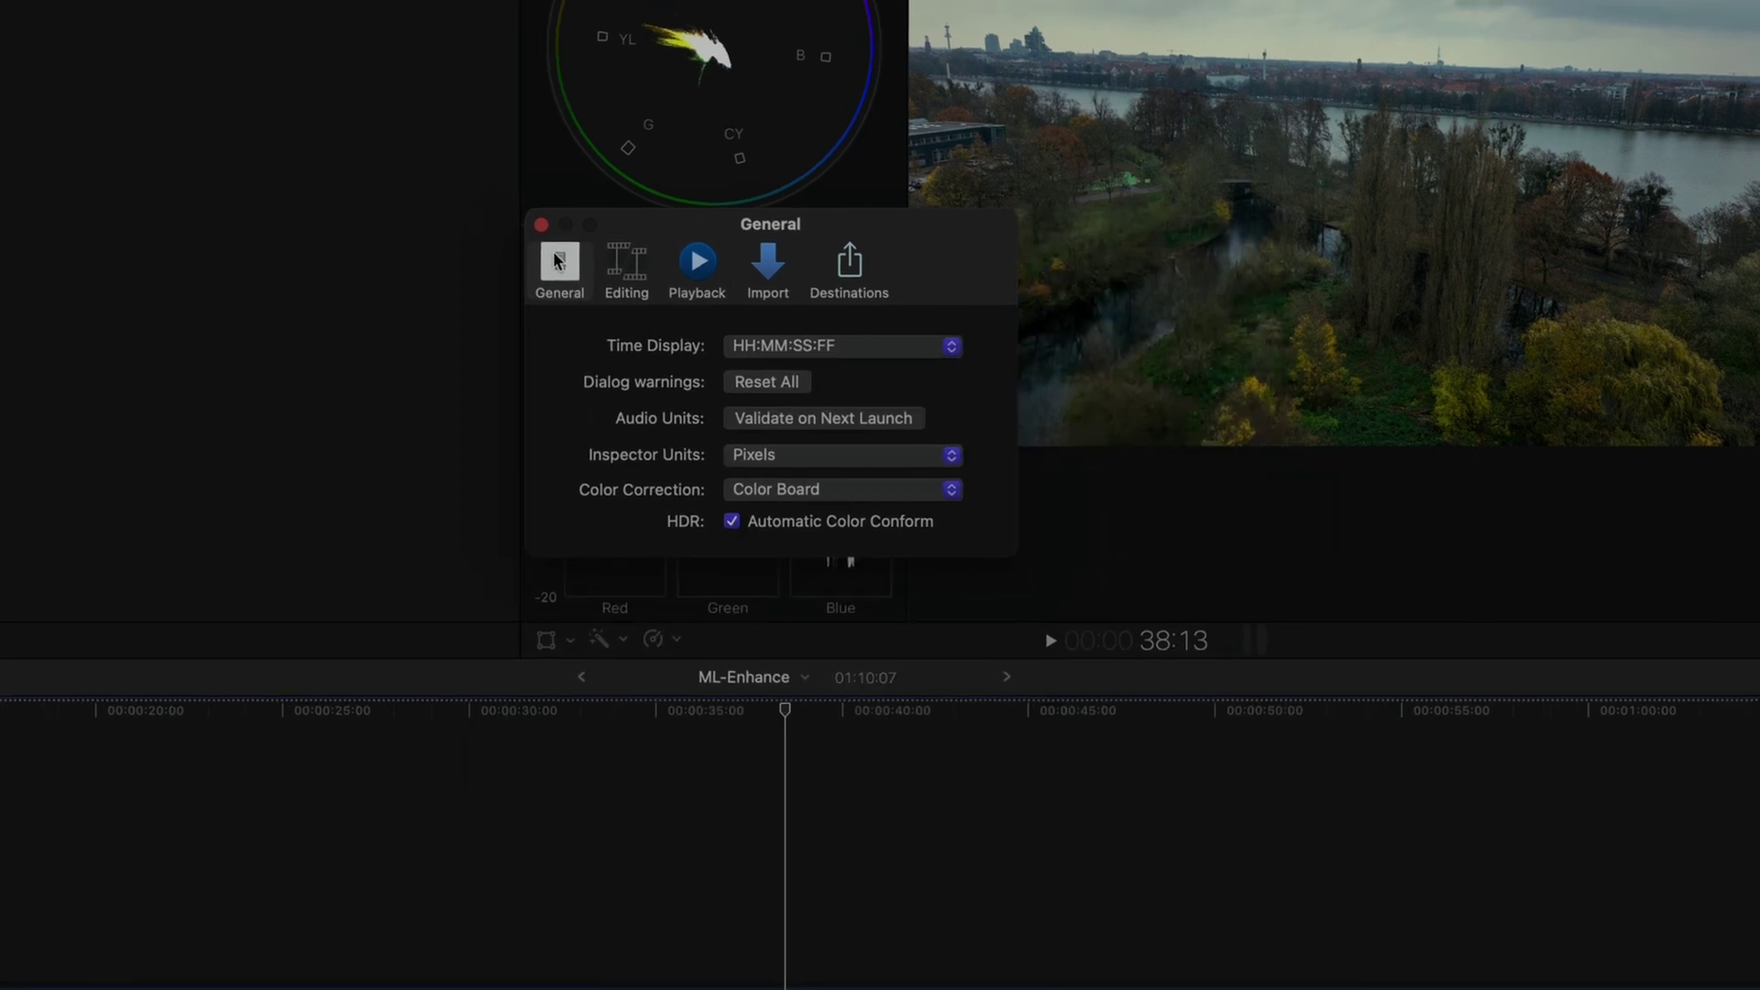
{"action": "left_click", "coordinate": [1075, 596]}
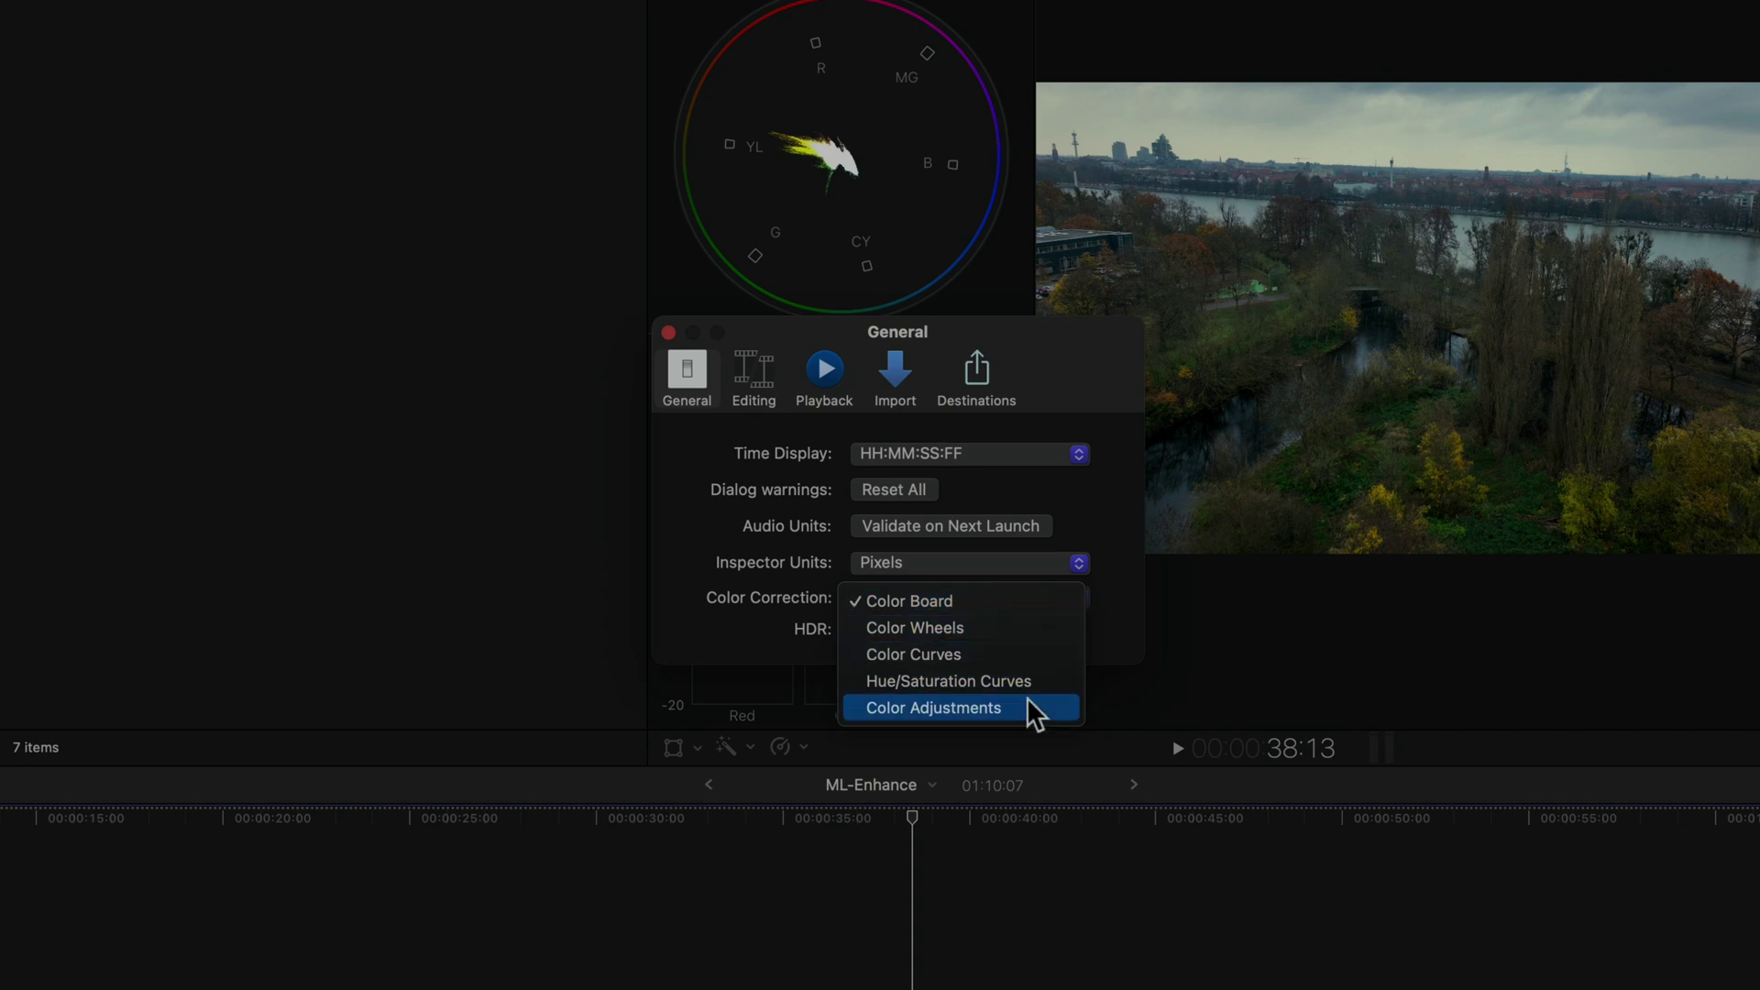
{"action": "left_click", "coordinate": [1059, 713]}
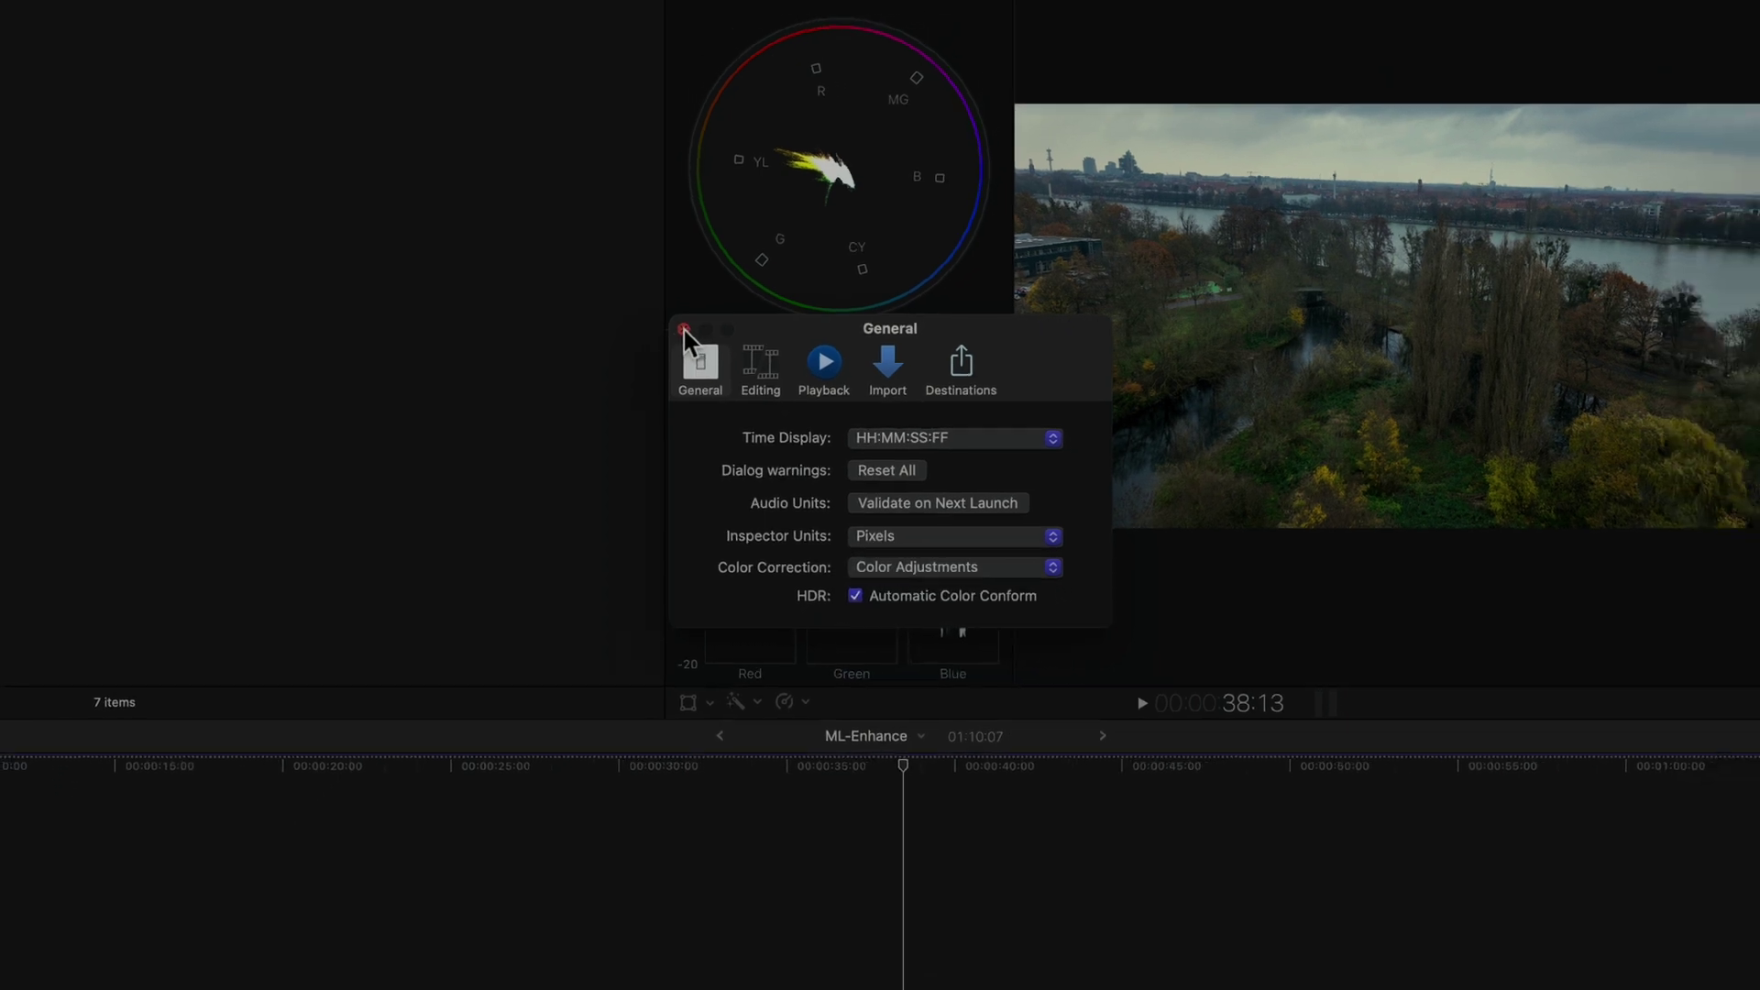
{"action": "left_click", "coordinate": [683, 329]}
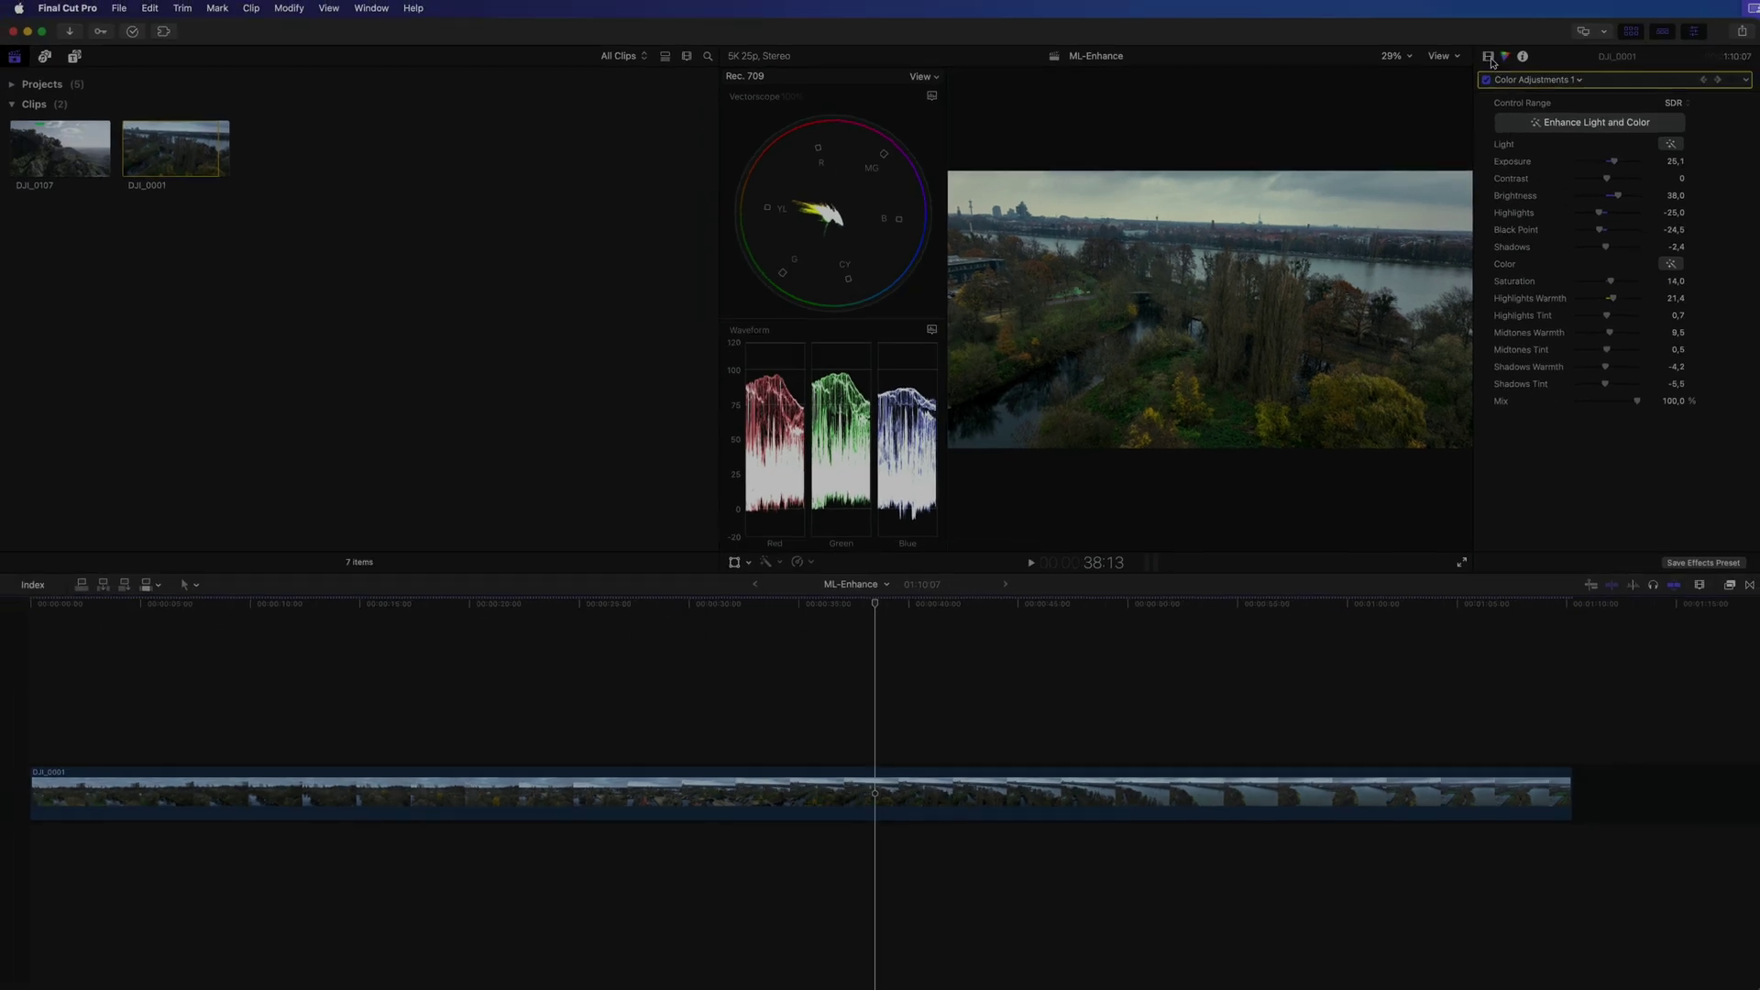
Auto-enhance light and colour from the Video inspector, adding a Color Adjustments correction.
{"action": "left_click", "coordinate": [1489, 57]}
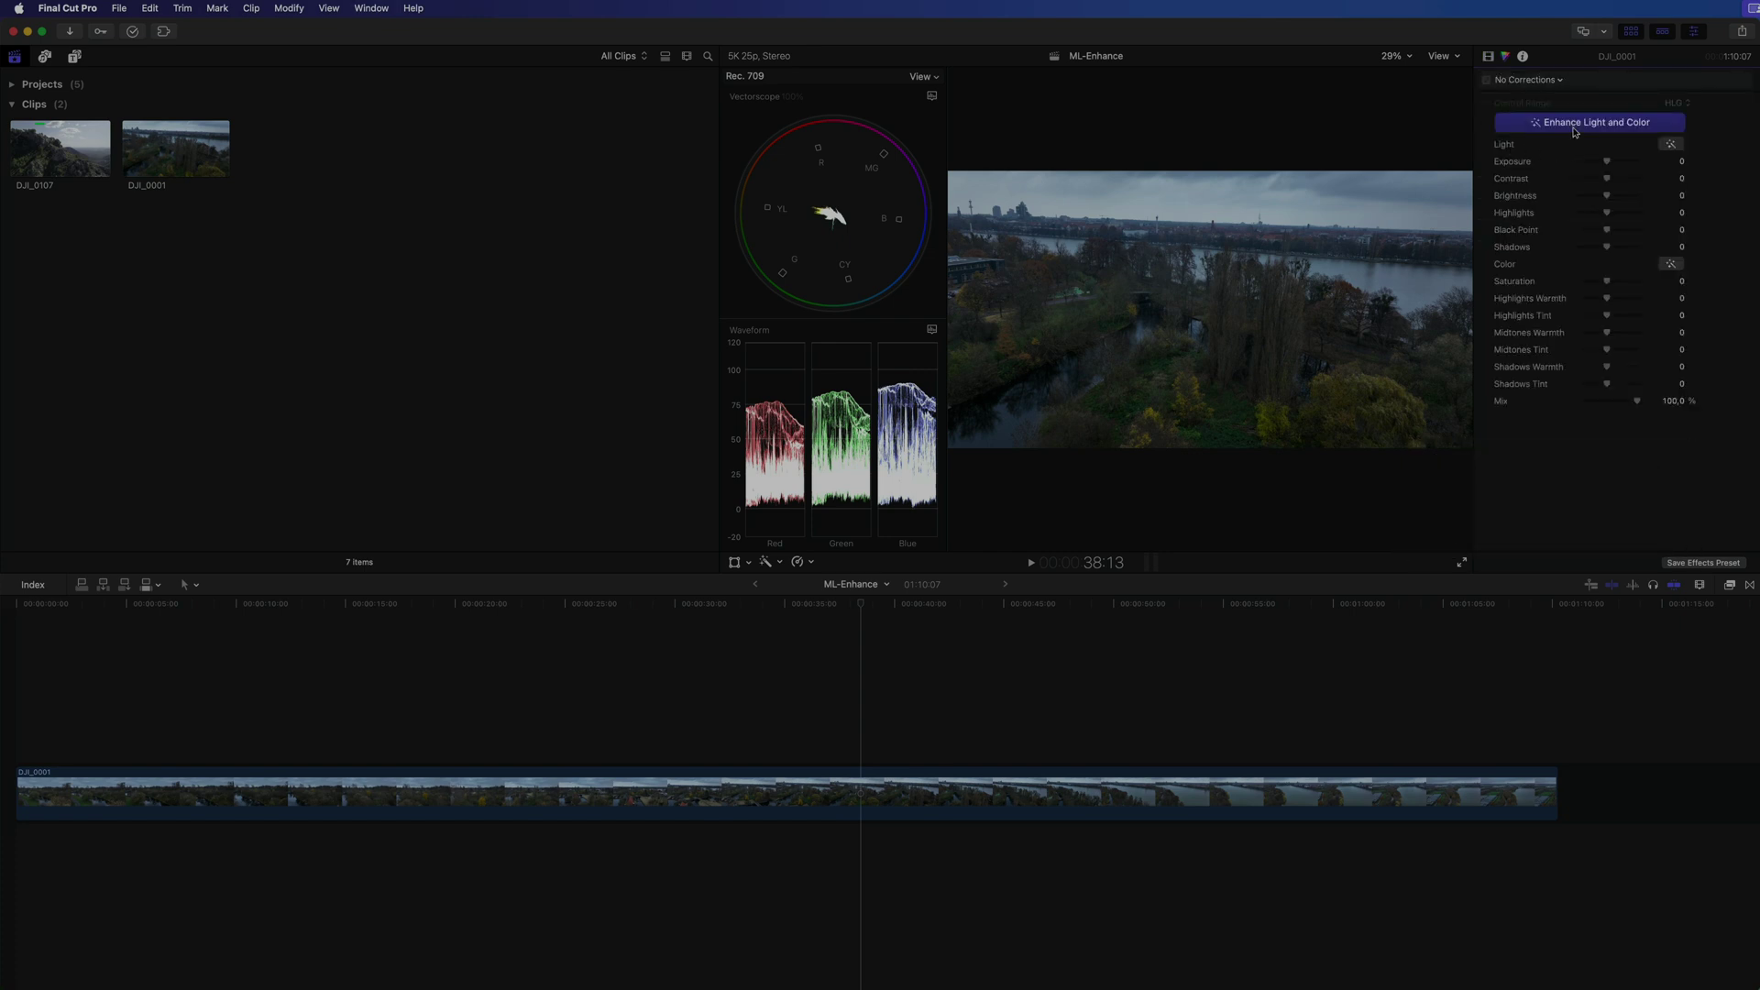
{"action": "left_click", "coordinate": [1574, 132]}
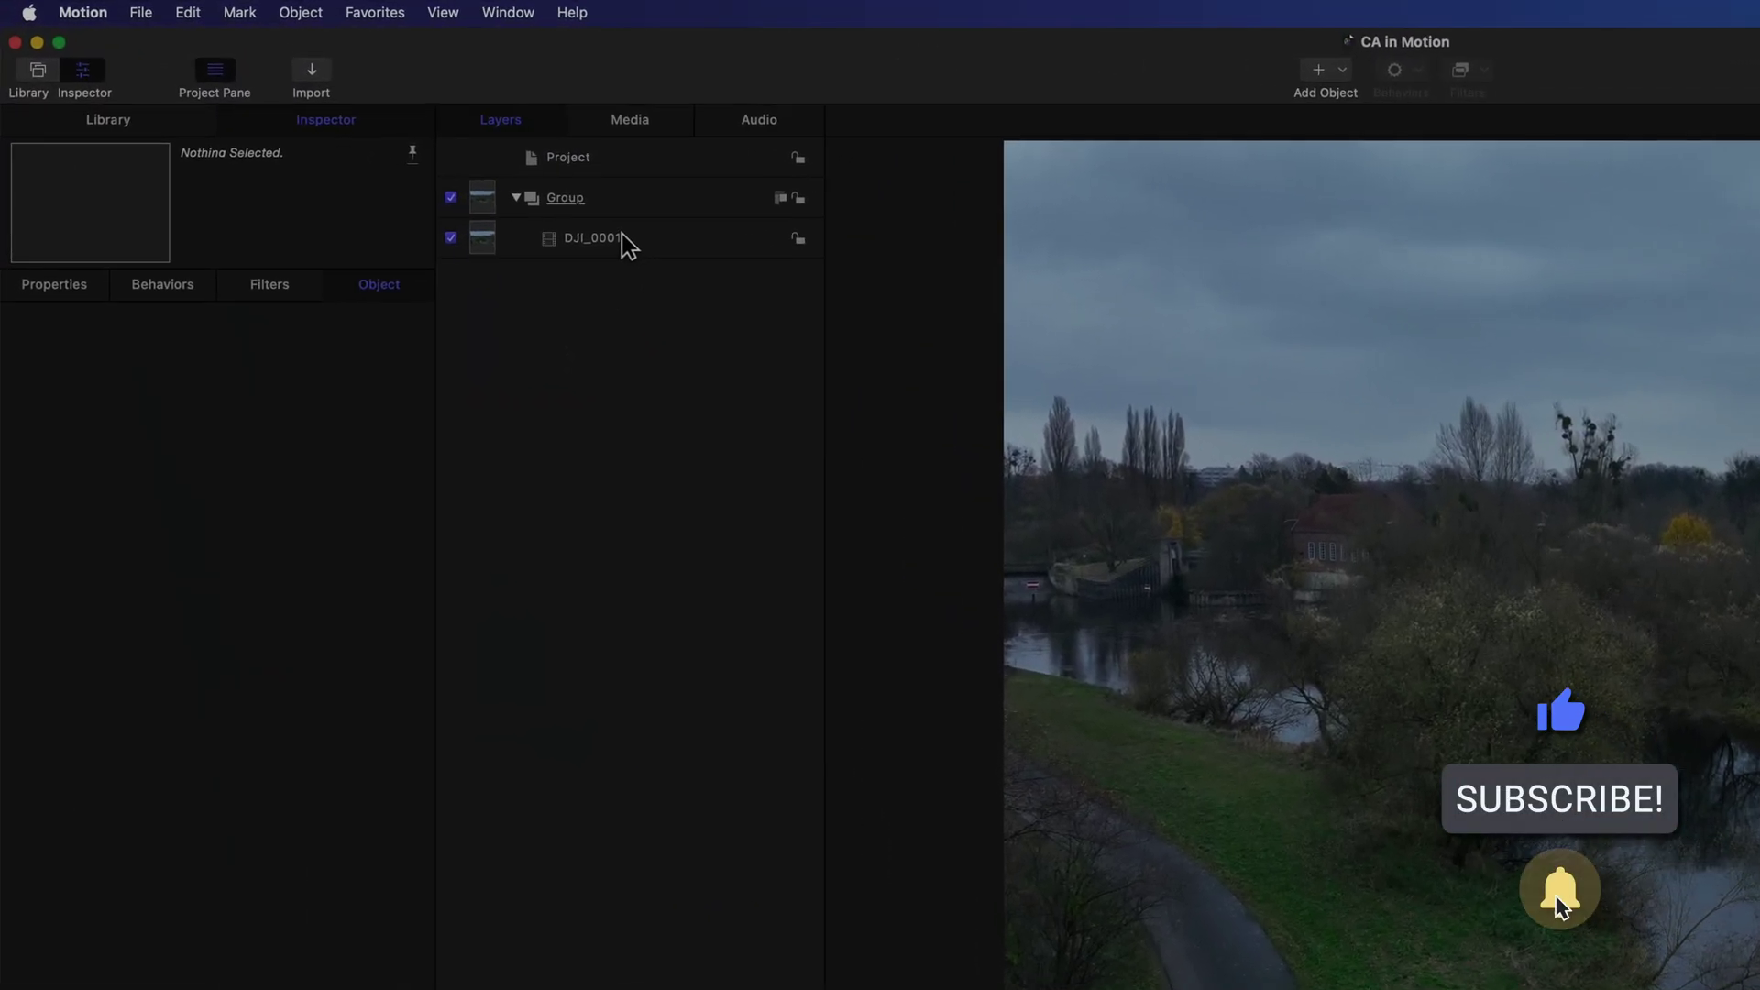
Add Color Adjustments to DJI_0001, auto-enhance its light, and lower exposure to 33,0.
{"action": "left_click", "coordinate": [548, 211]}
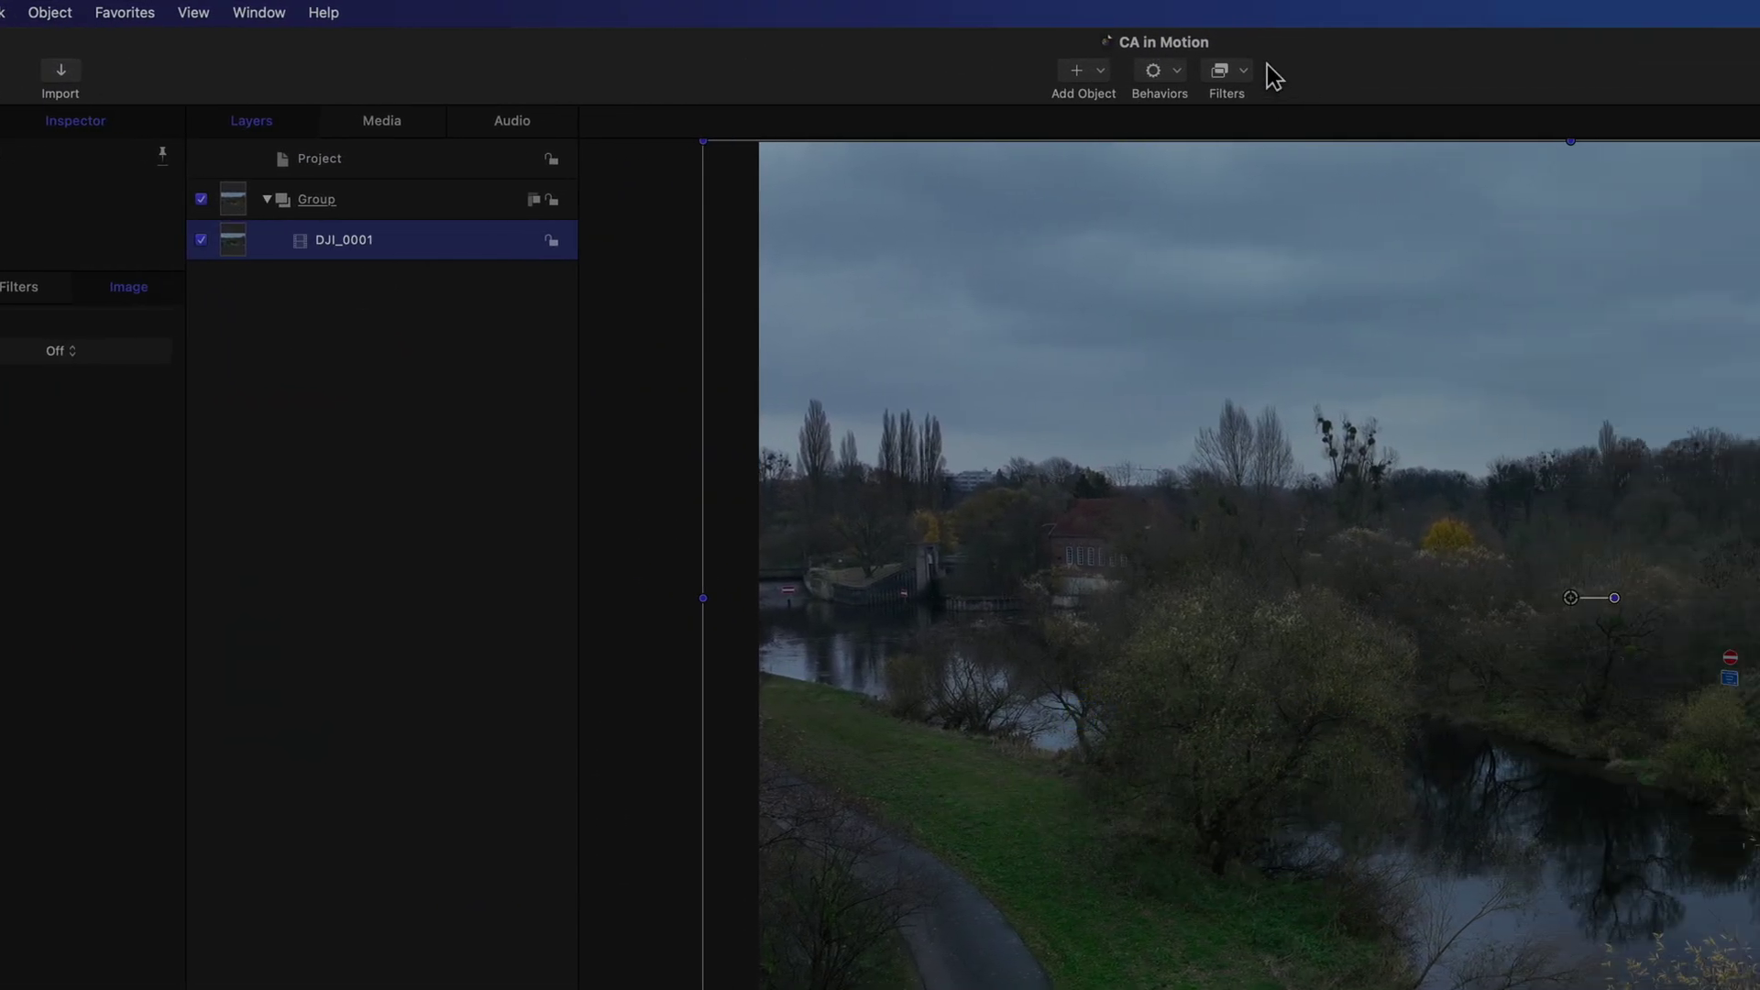
{"action": "left_click", "coordinate": [1228, 70]}
{"action": "mouse_move", "coordinate": [1023, 179]}
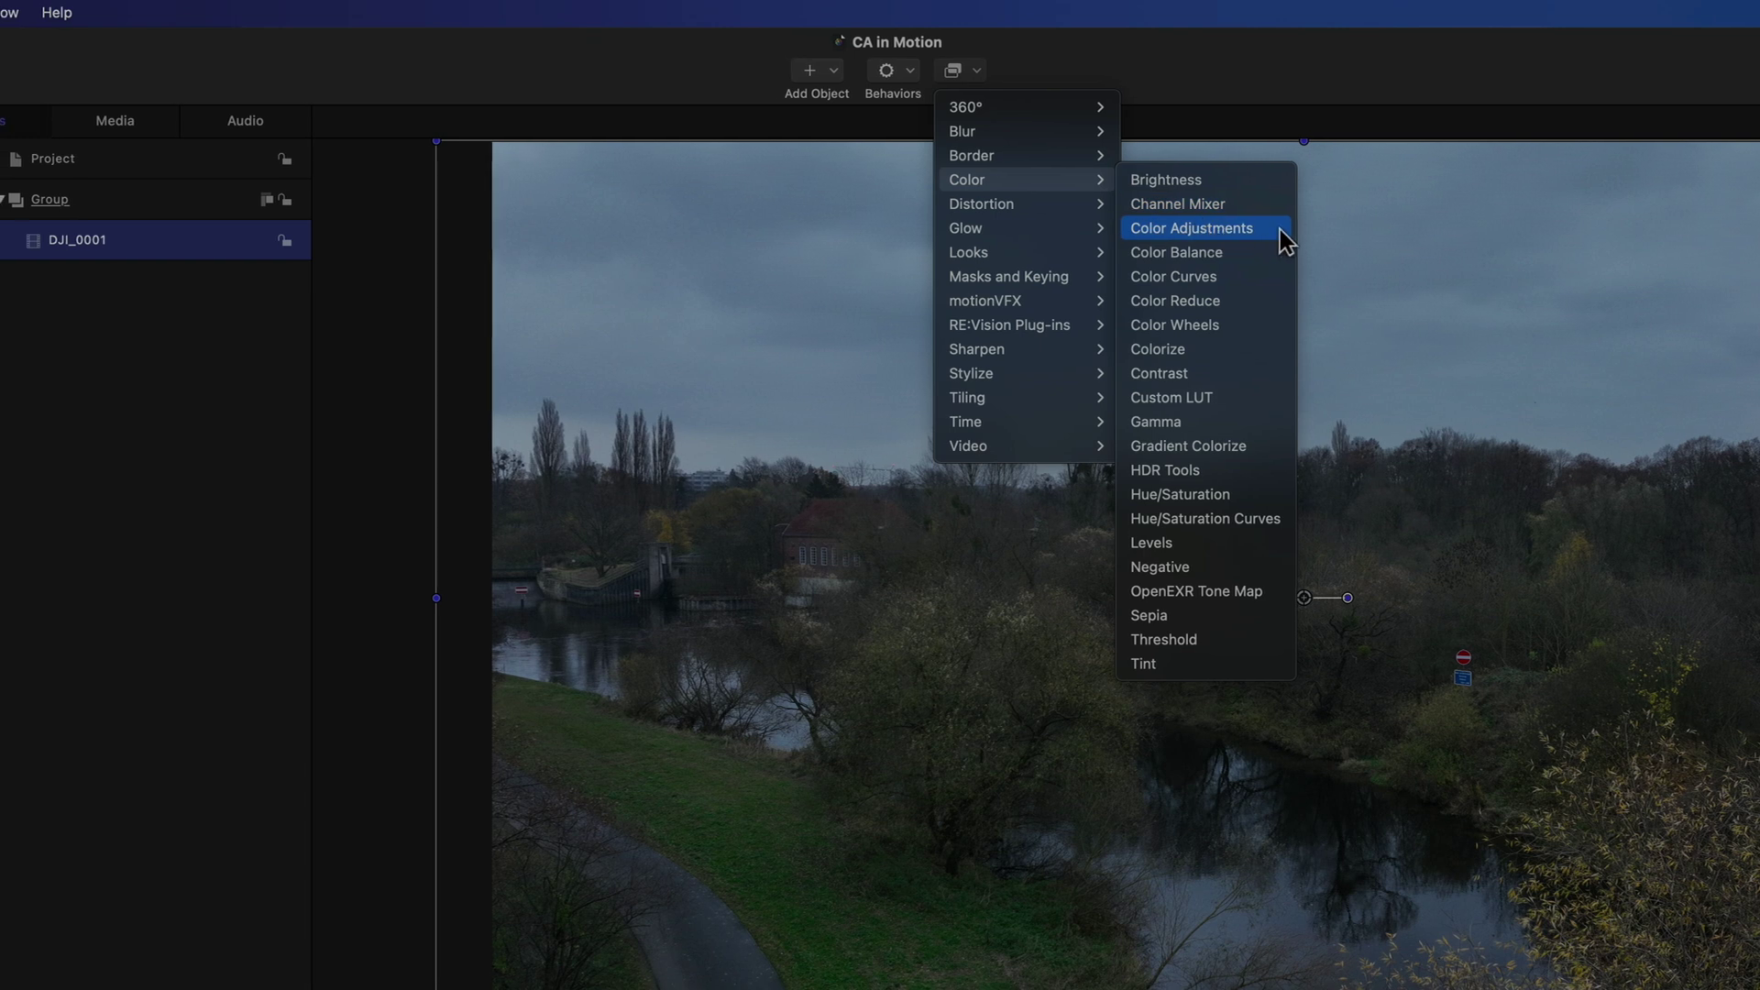
{"action": "left_click", "coordinate": [1216, 227]}
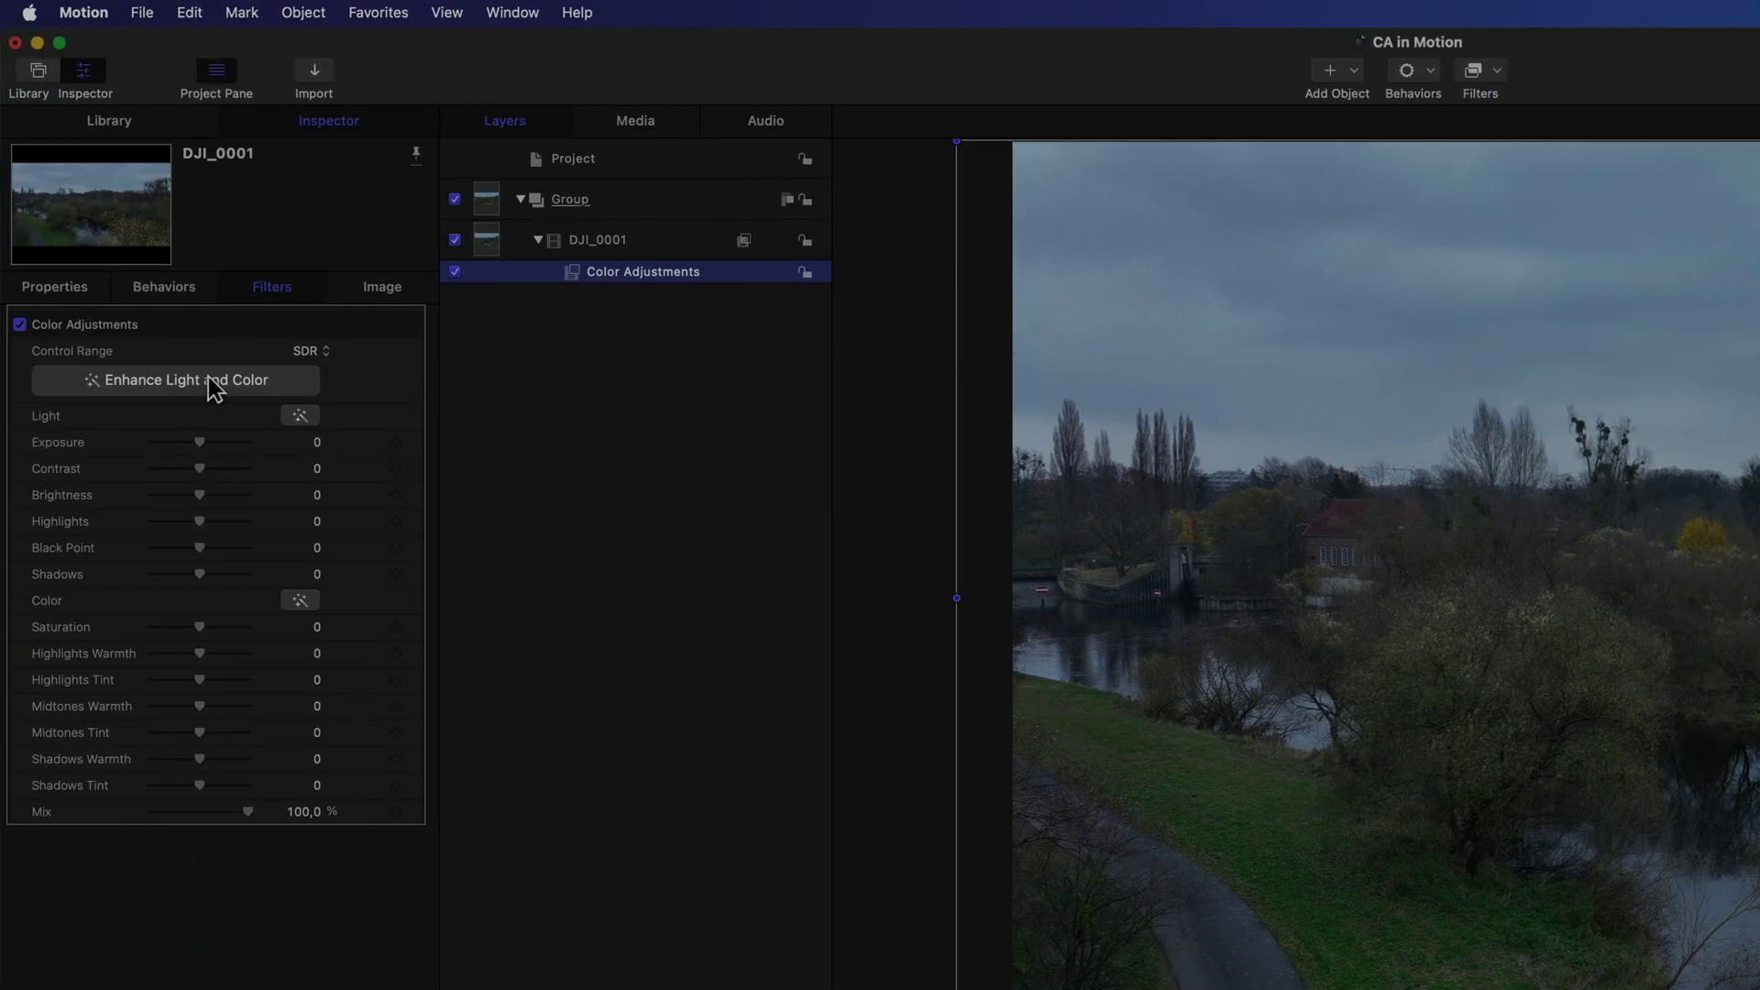
{"action": "left_click", "coordinate": [299, 417]}
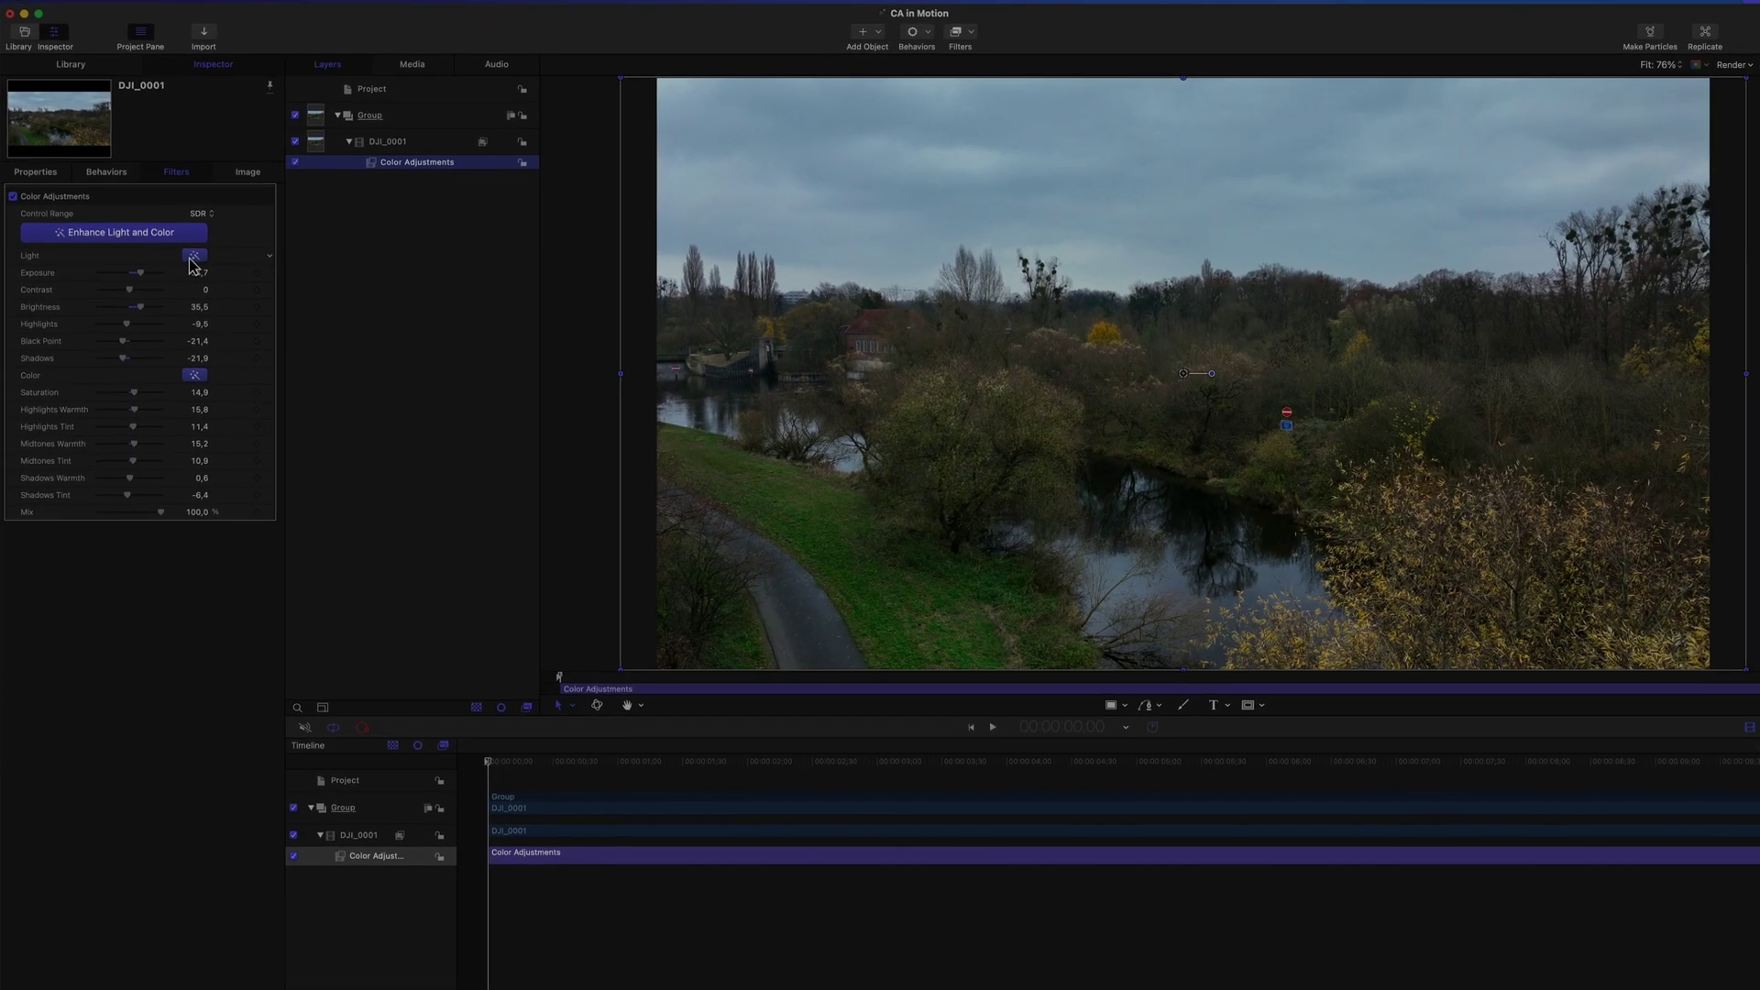
{"action": "left_click_drag", "start_coordinate": [139, 265], "coordinate": [135, 266]}
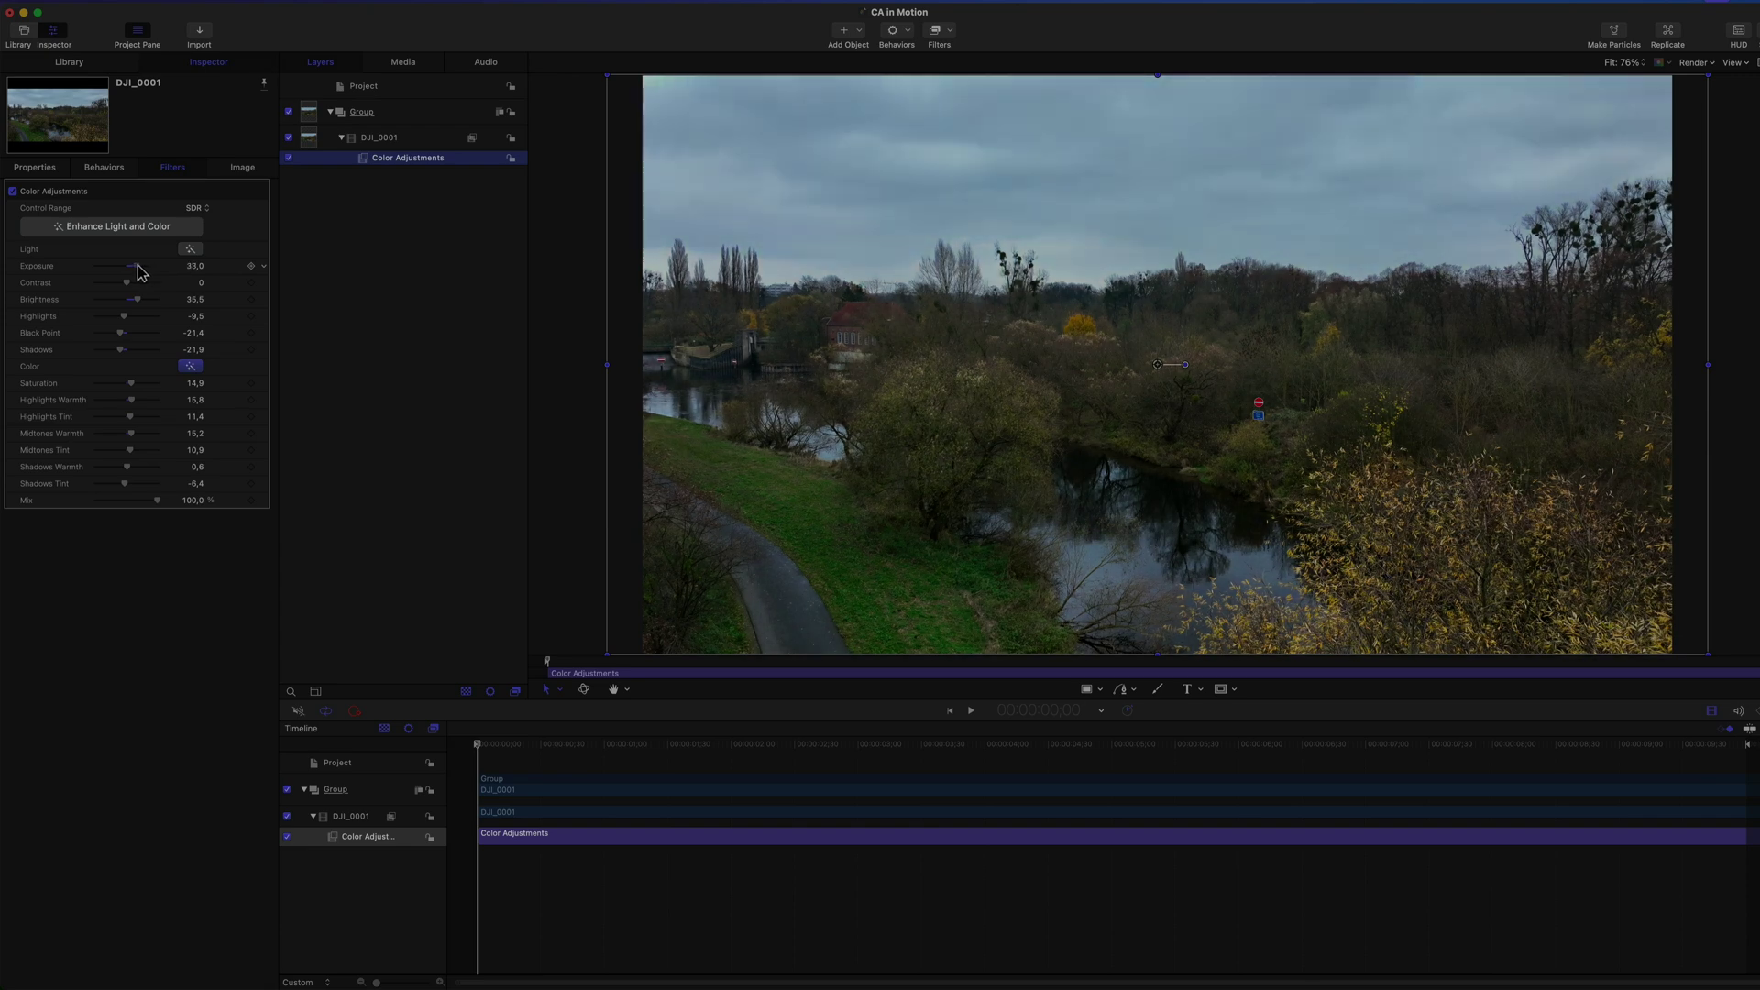